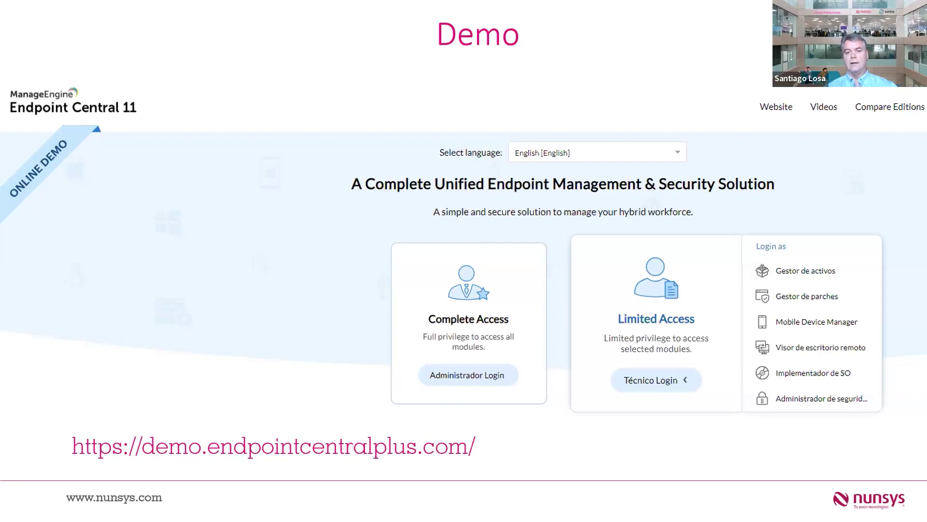
pyautogui.press('Right')
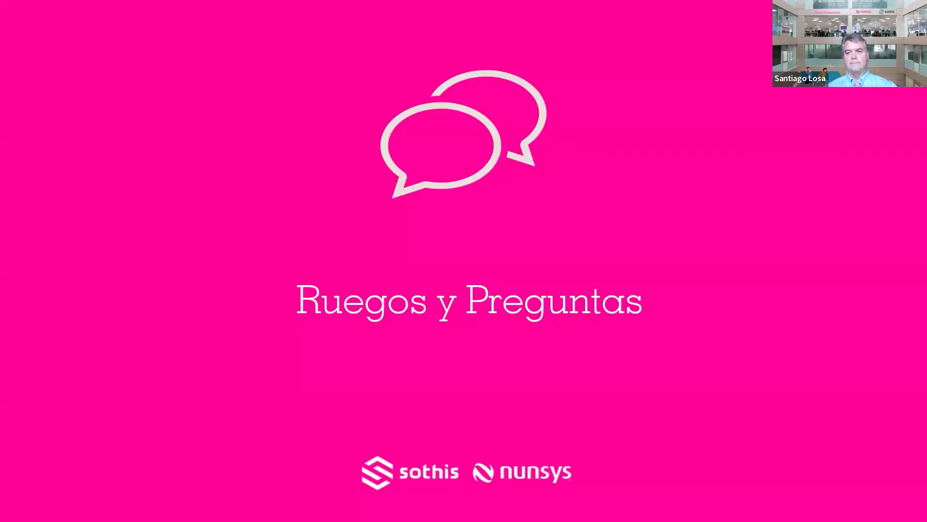
pyautogui.press('Left')
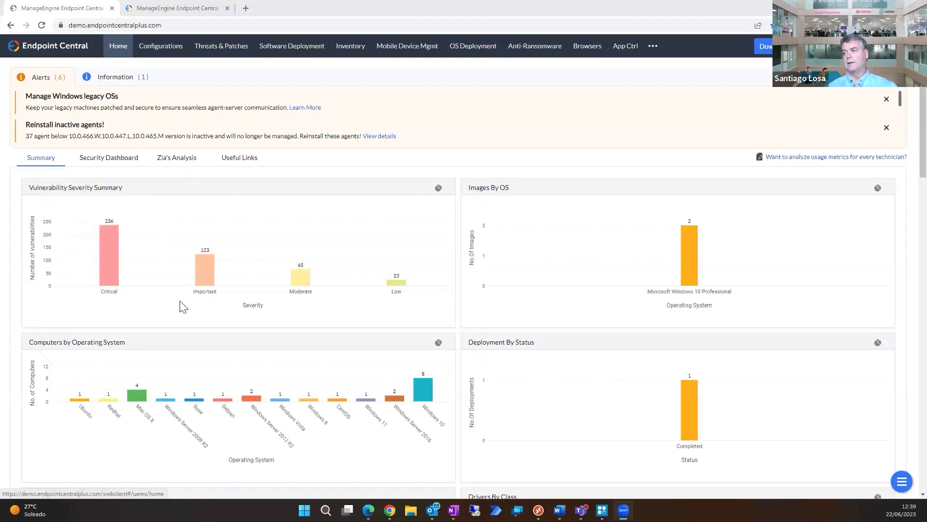
# - Review the Home summary's charts for vulnerability severity, computers by operating system, deployments, software and driver classes
pyautogui.scroll(-1, 183, 307)
pyautogui.scroll(1, 183, 307)
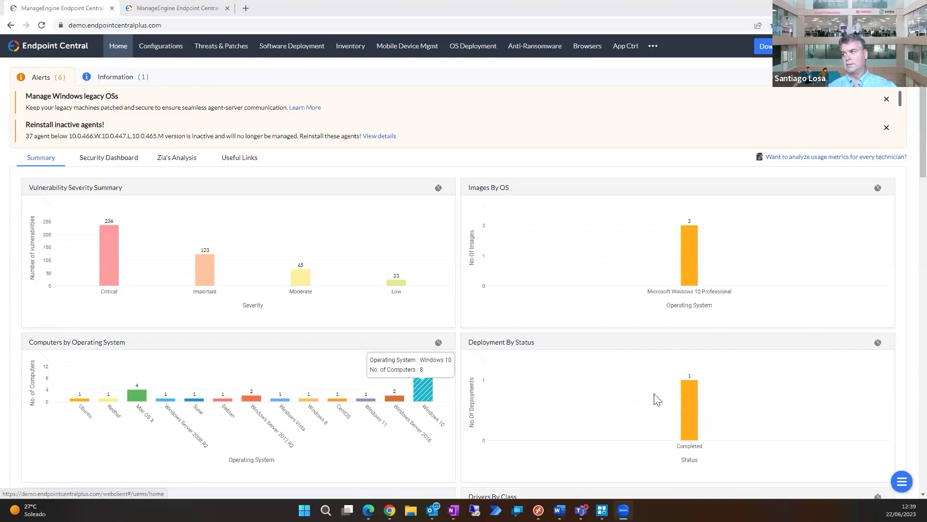
pyautogui.scroll(-3, 657, 399)
pyautogui.moveTo(686, 273)
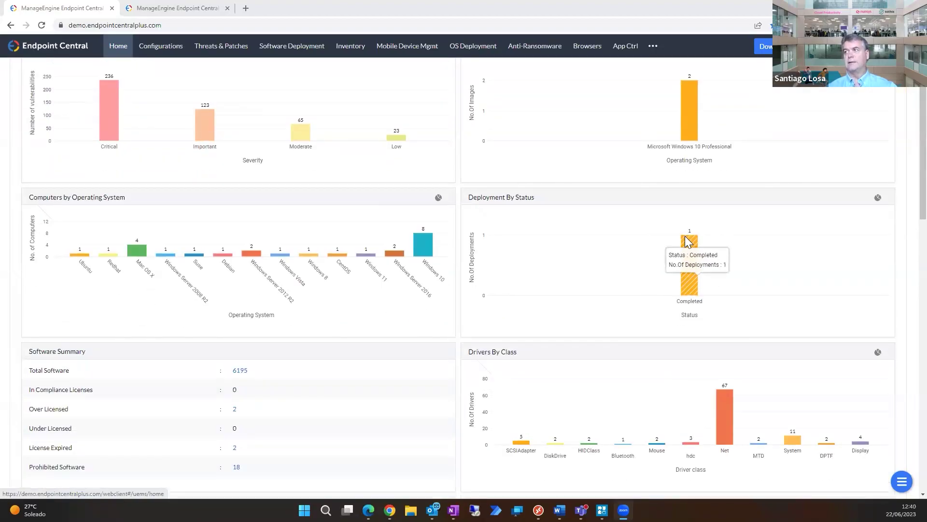
pyautogui.scroll(-1, 650, 284)
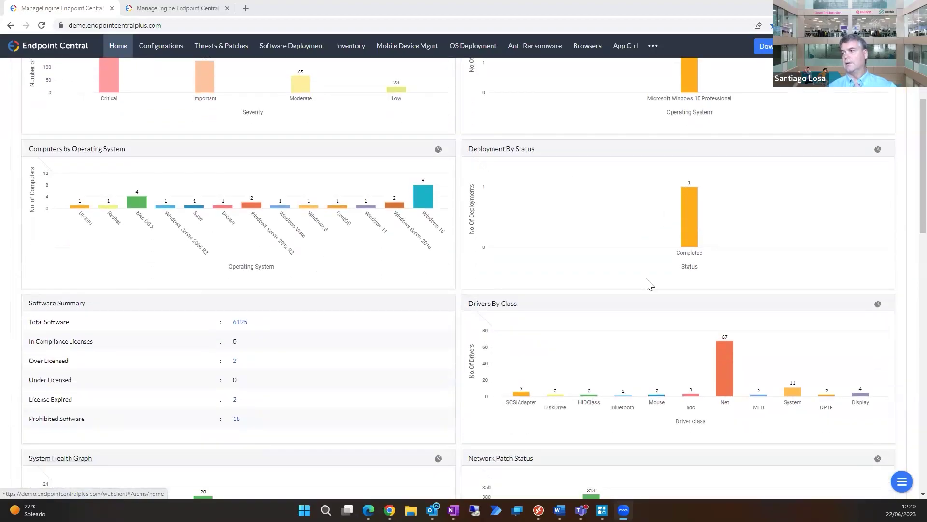
pyautogui.scroll(-1, 663, 384)
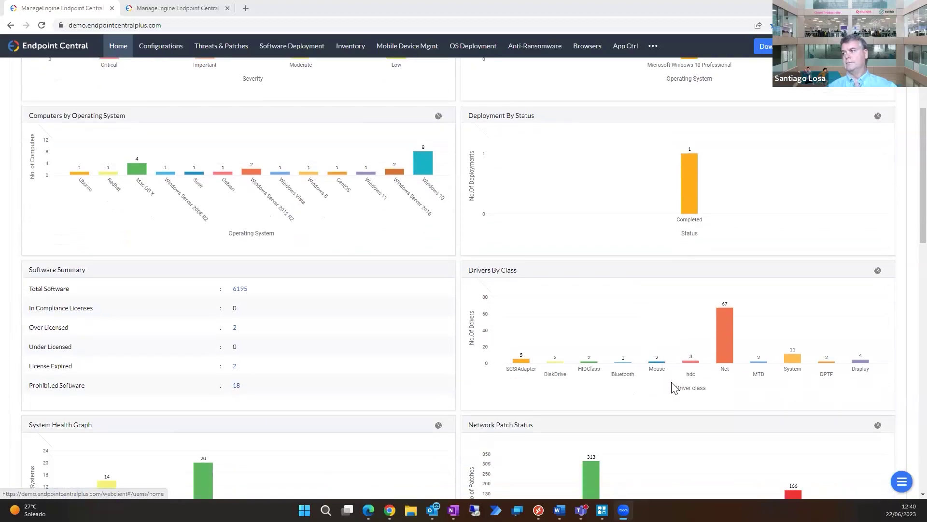
pyautogui.scroll(-1, 792, 348)
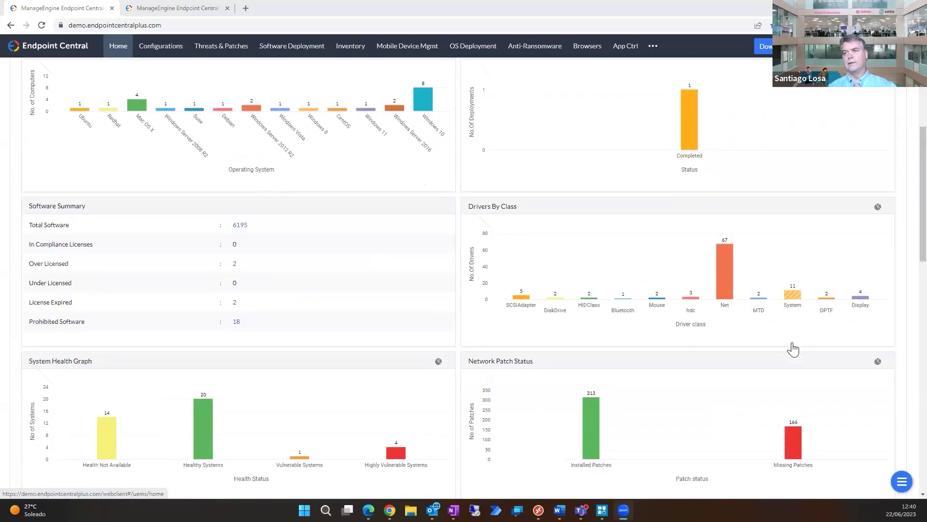
pyautogui.scroll(-2, 734, 369)
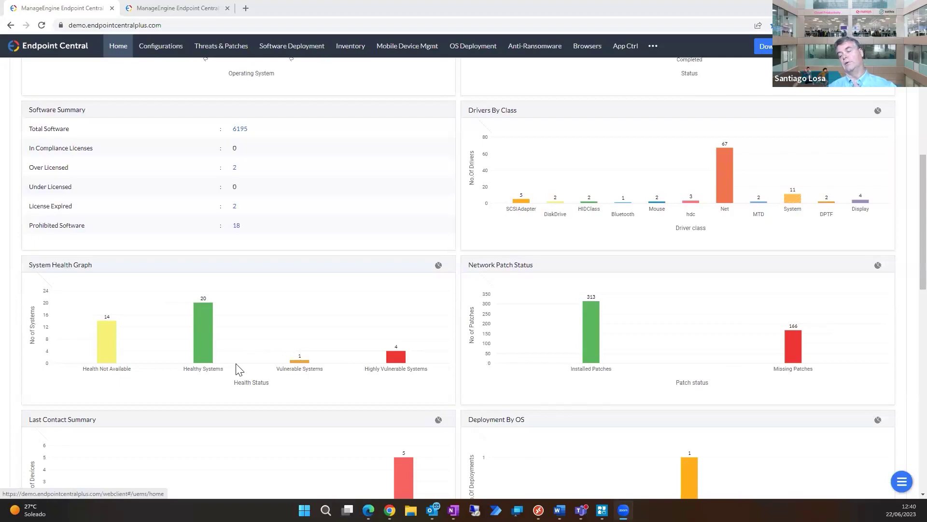
# - Examine the System Health, Network Patch Status, Last Contact, Software Repository and Configuration Summary widgets on the Home summary
pyautogui.moveTo(186, 348)
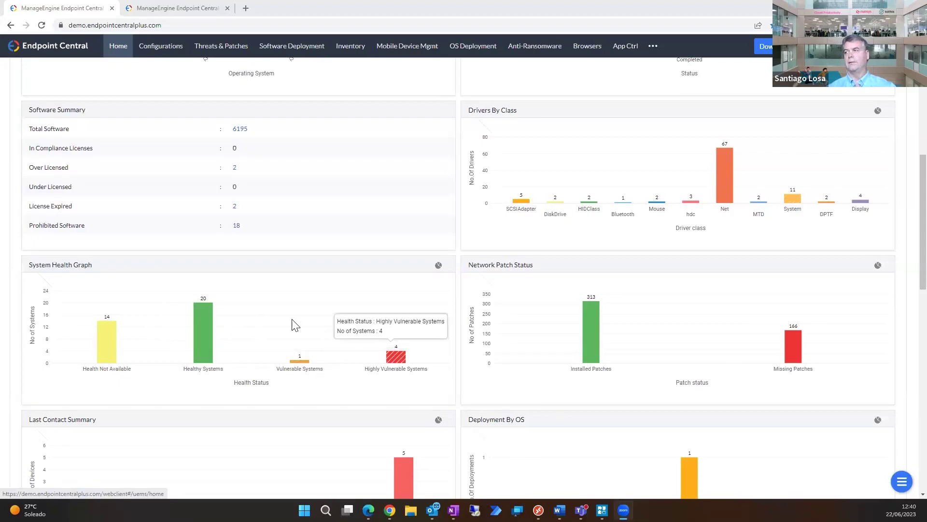
pyautogui.moveTo(599, 344)
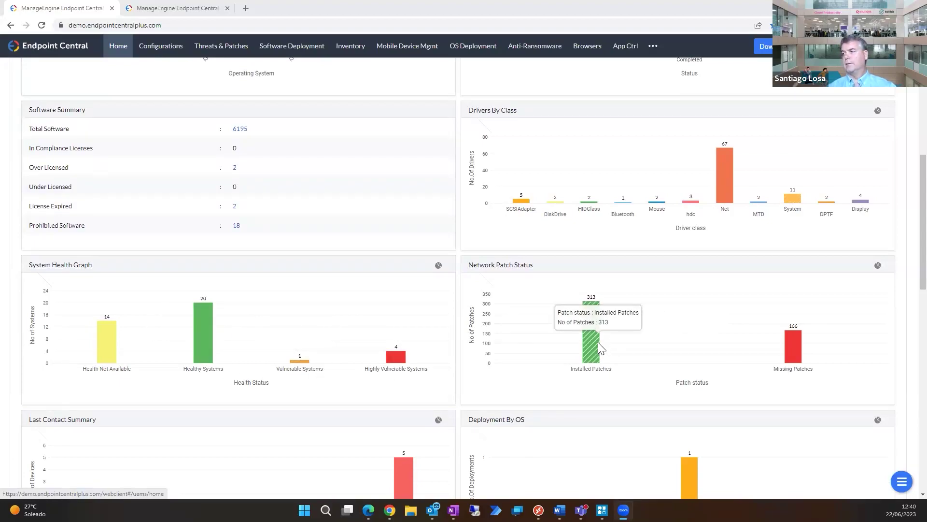
pyautogui.scroll(-1, 599, 331)
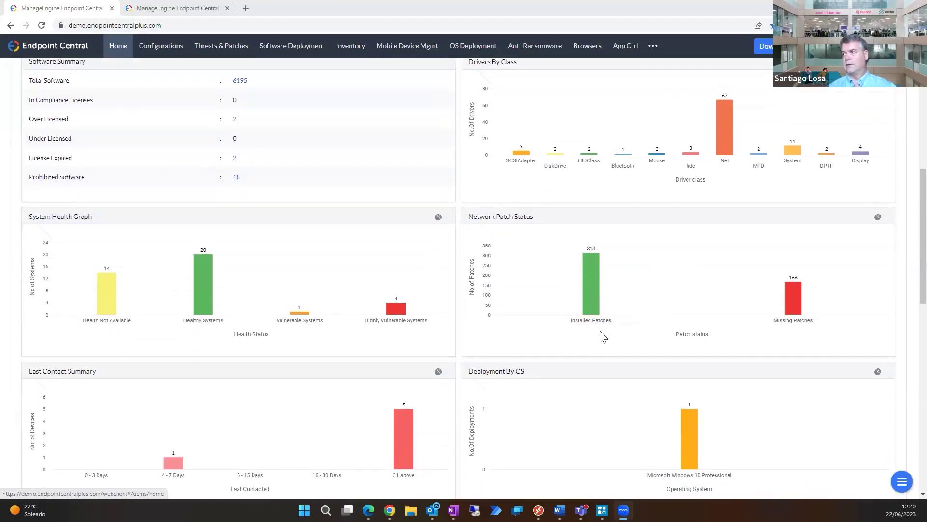
pyautogui.moveTo(790, 302)
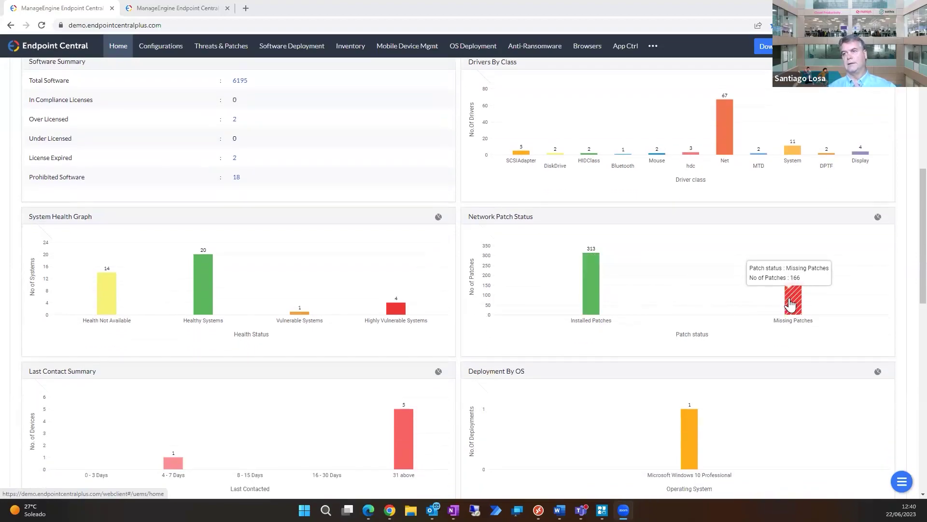
pyautogui.scroll(-2, 790, 303)
pyautogui.moveTo(385, 327)
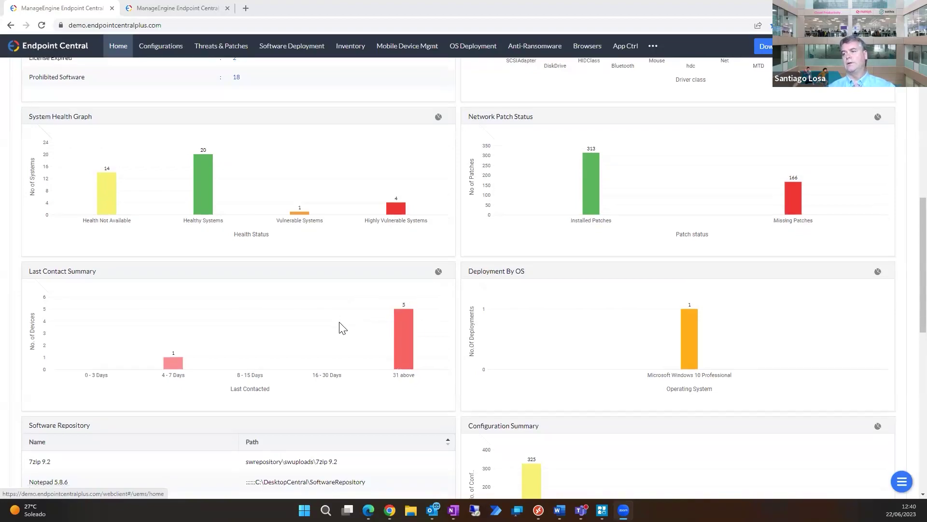
pyautogui.scroll(-2, 341, 327)
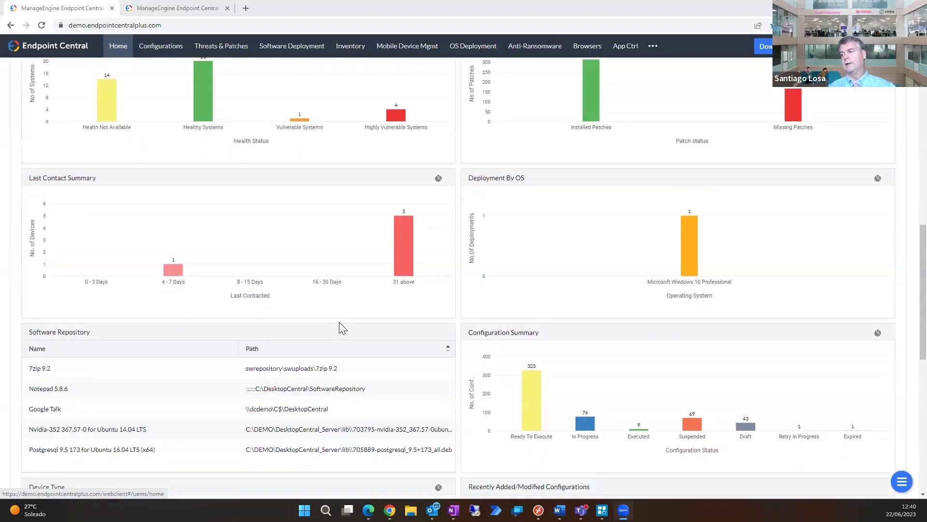
pyautogui.scroll(-2, 339, 321)
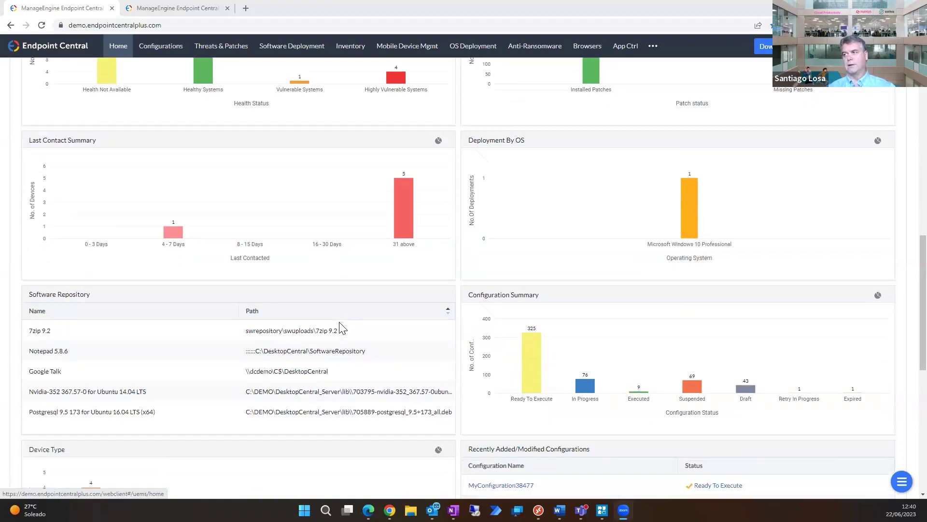
# - Open the Security Dashboard and review its network threats, zero-day vulnerabilities, device restrictions and privileged applications
pyautogui.scroll(12, 339, 324)
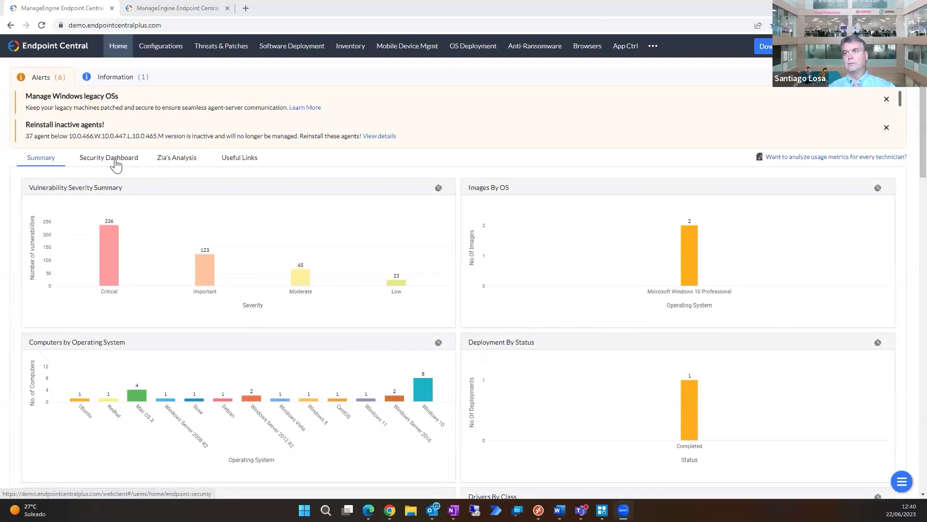
pyautogui.click(116, 164)
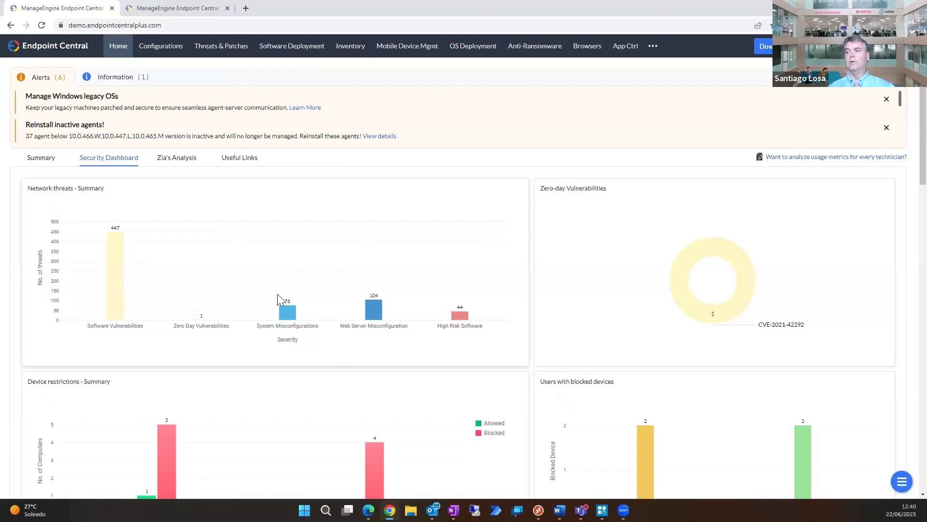
pyautogui.moveTo(288, 315)
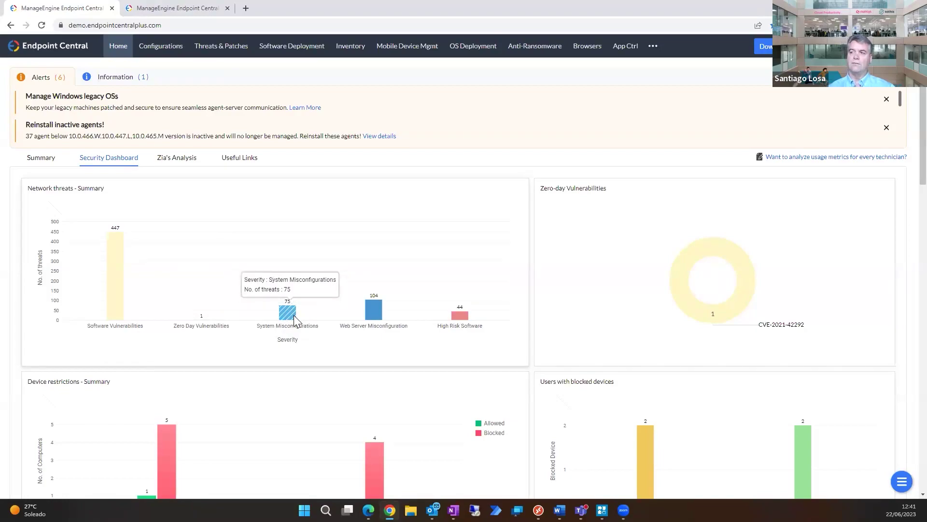
pyautogui.scroll(-1, 296, 317)
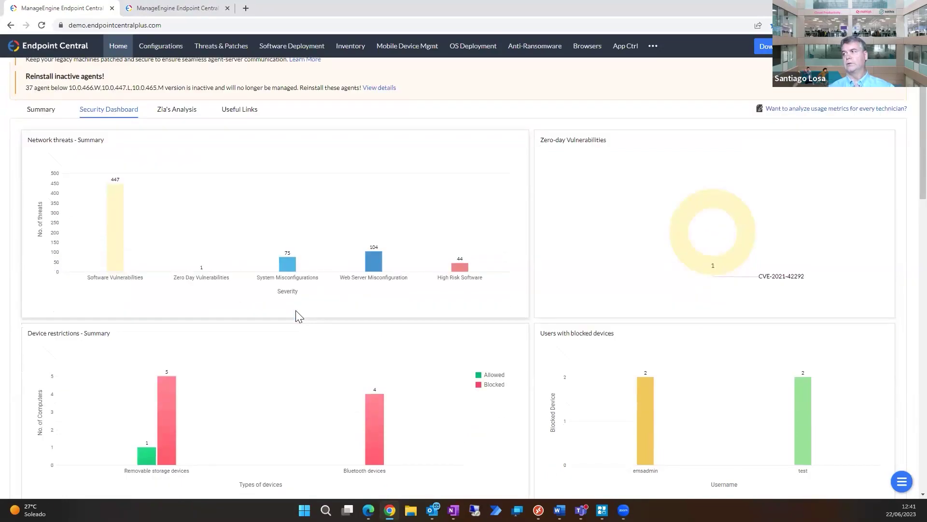
pyautogui.moveTo(694, 205)
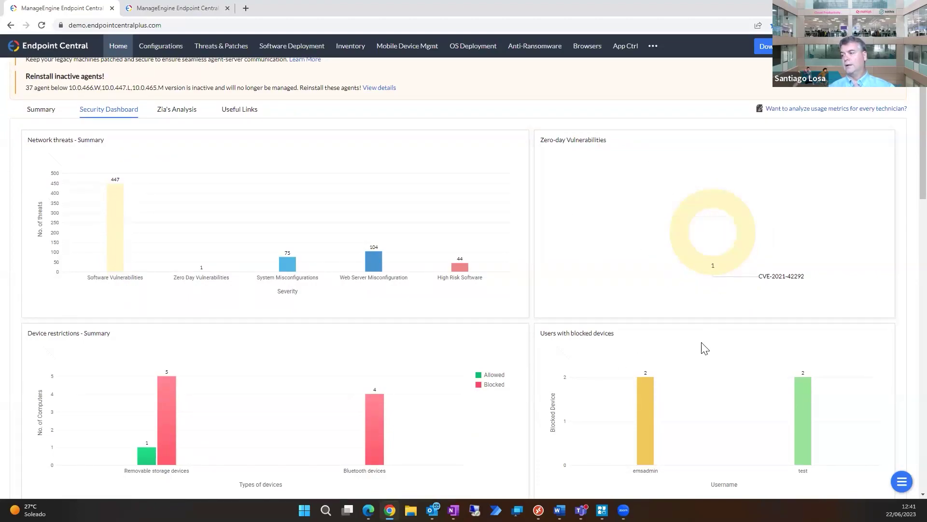
pyautogui.scroll(-4, 701, 355)
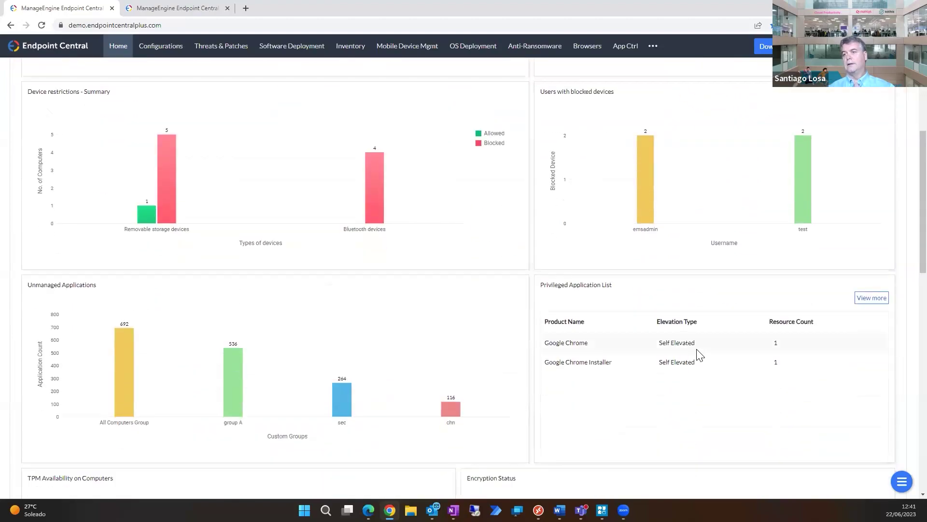
# - Open the zero-day vulnerability CVE-2021-42292 from its chart and list the systems it affects
pyautogui.scroll(2, 701, 355)
pyautogui.scroll(3, 701, 355)
pyautogui.moveTo(709, 317)
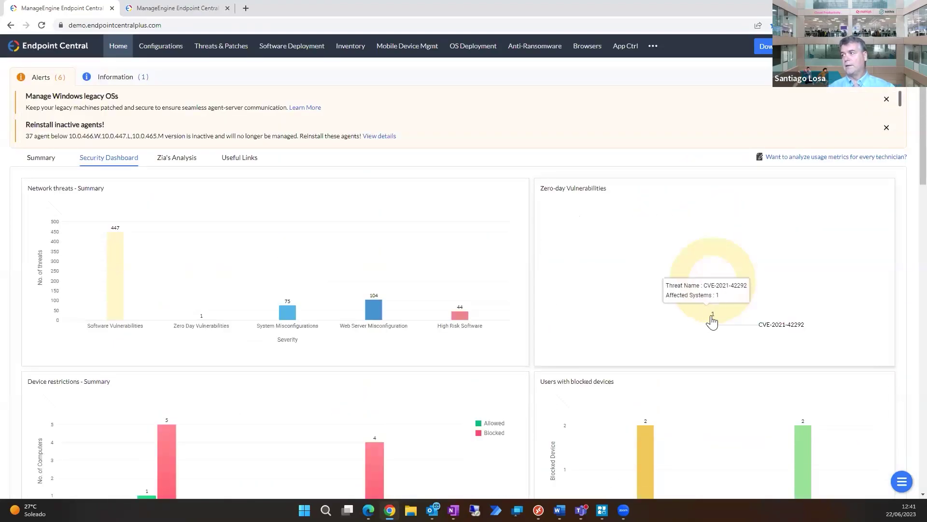
pyautogui.click(714, 318)
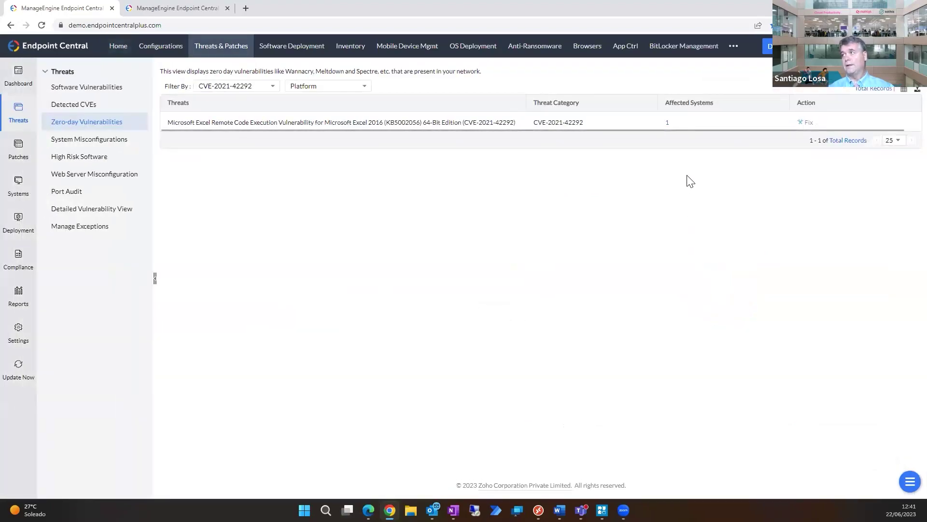
pyautogui.click(667, 124)
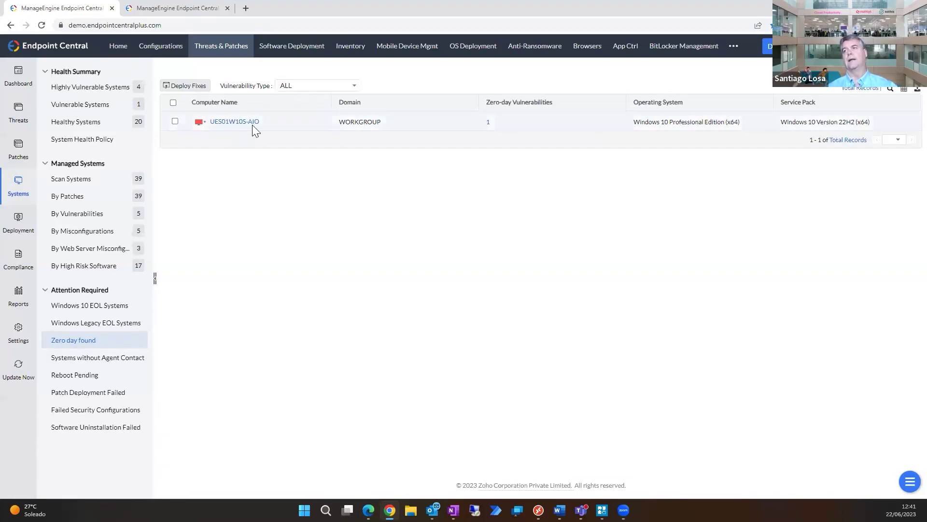
# - Open the Windows 11 Incompatible Devices report from Zia's Analysis on the Home page and examine each computer's hardware requirements
pyautogui.click(119, 48)
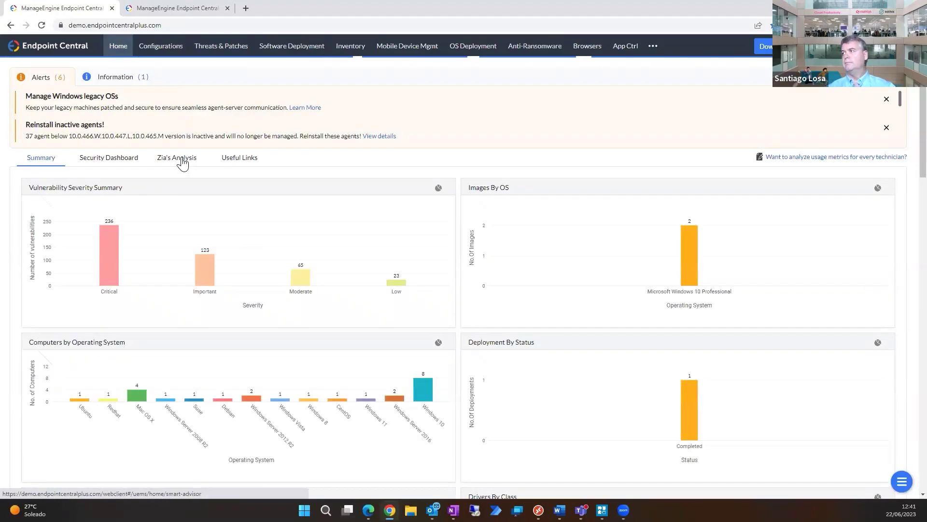
pyautogui.click(183, 163)
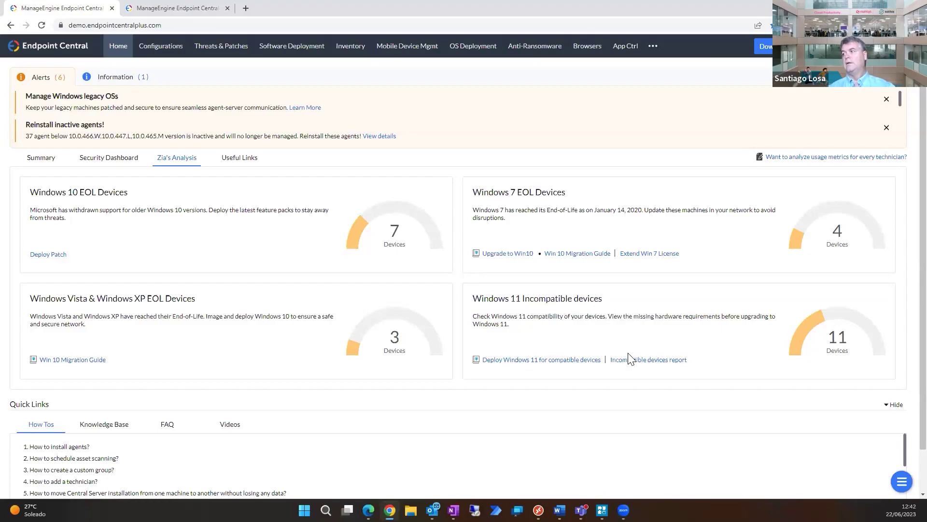
pyautogui.click(837, 339)
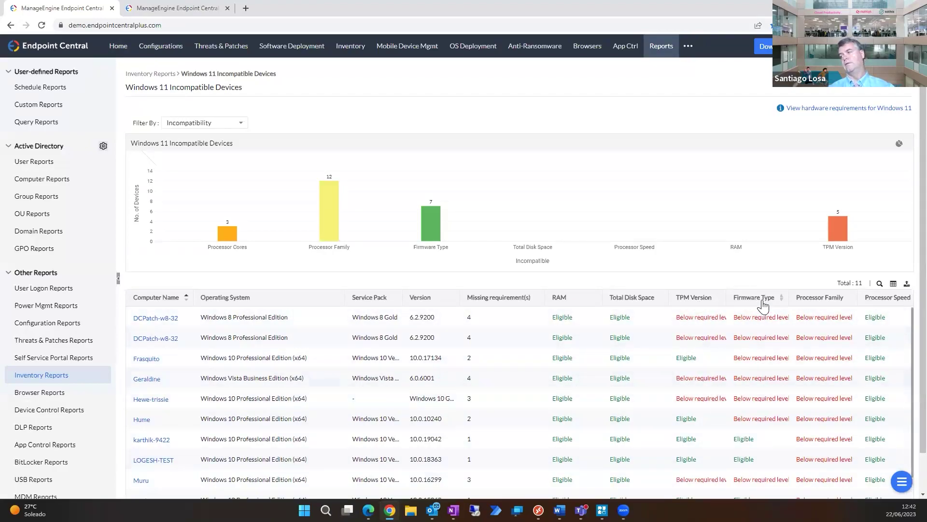
pyautogui.moveTo(771, 341)
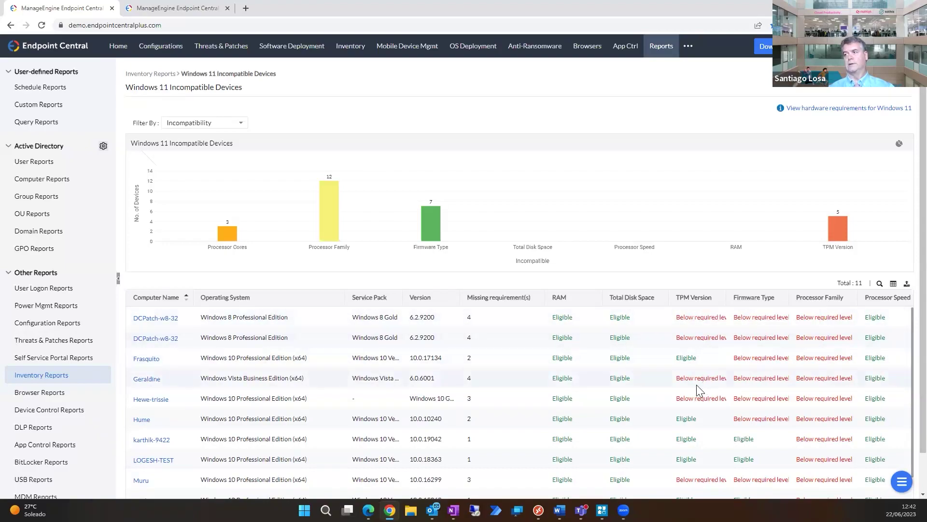
pyautogui.moveTo(697, 385)
pyautogui.scroll(-1, 692, 388)
pyautogui.scroll(1, 691, 388)
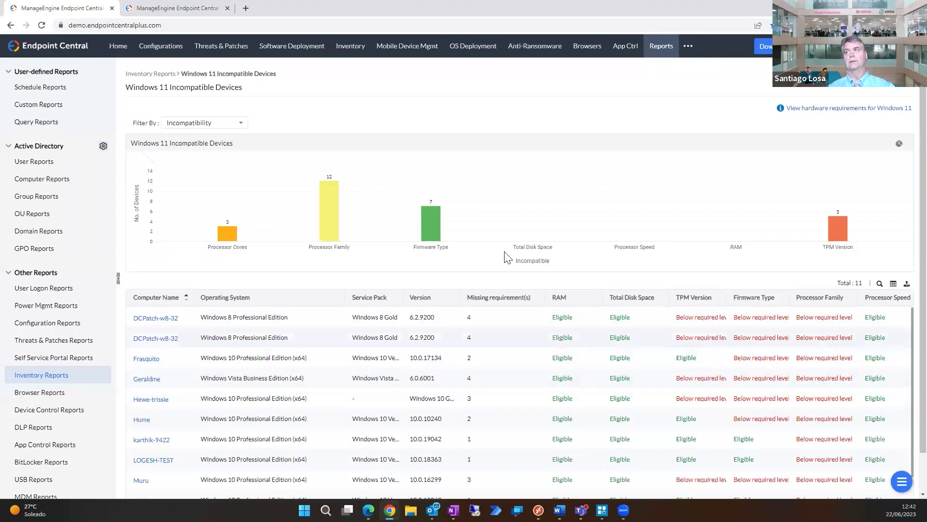
# - Open the Threats & Patches dashboard and review its vulnerability charts, age matrix, security news and high priority vulnerabilities
pyautogui.click(114, 46)
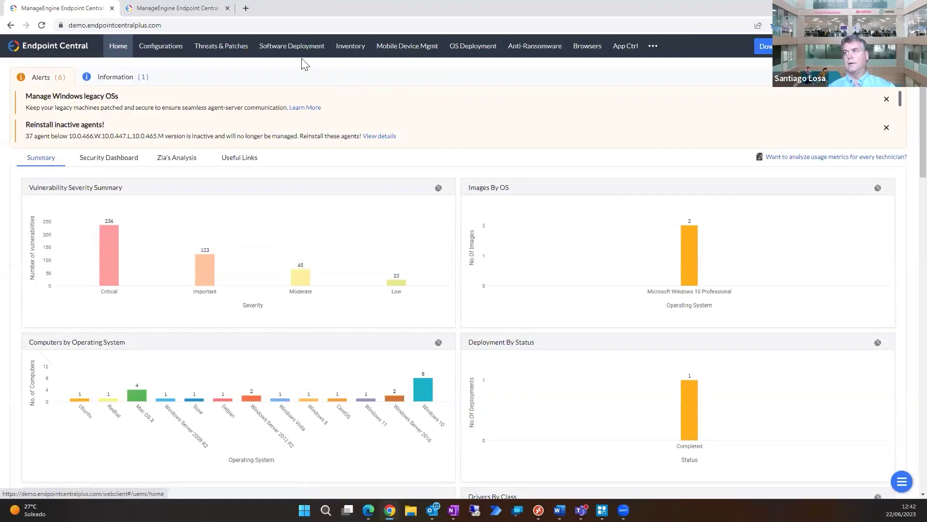
pyautogui.click(221, 55)
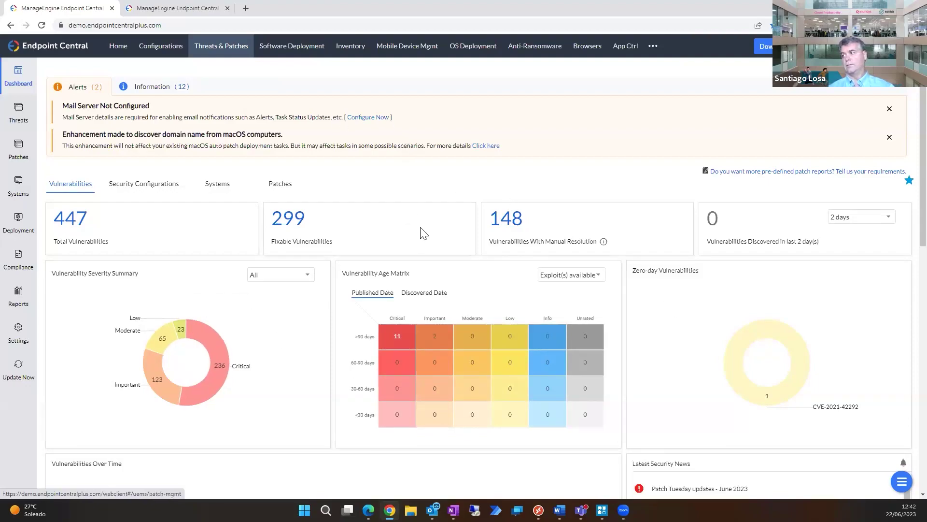
pyautogui.moveTo(780, 384)
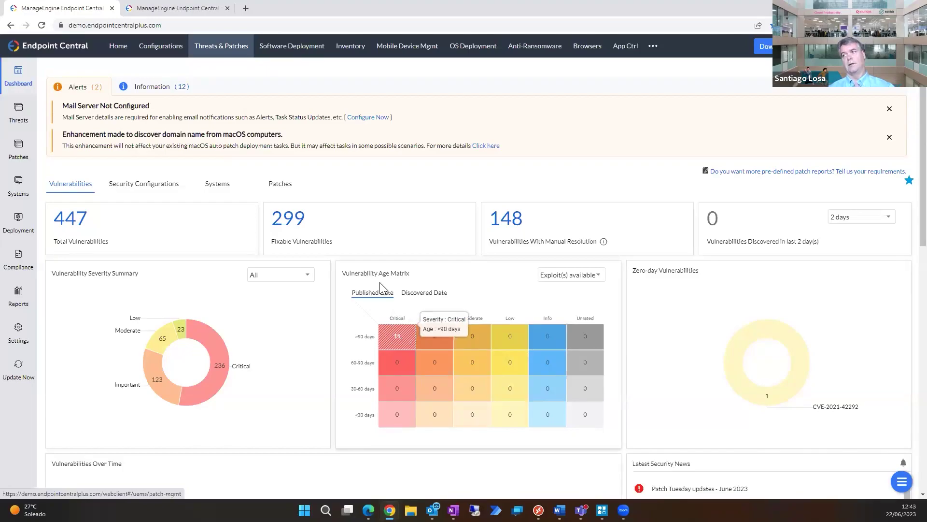
pyautogui.scroll(-2, 403, 350)
pyautogui.scroll(-6, 403, 353)
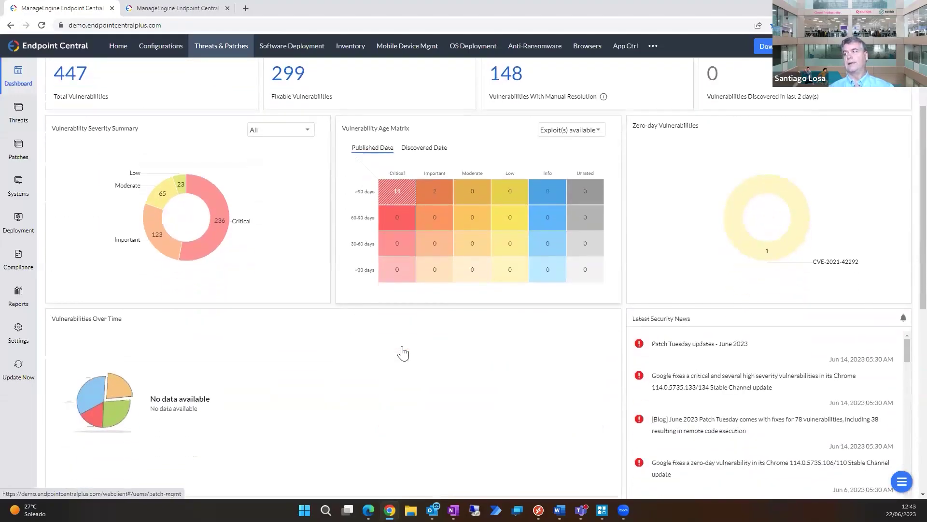
pyautogui.scroll(1, 570, 274)
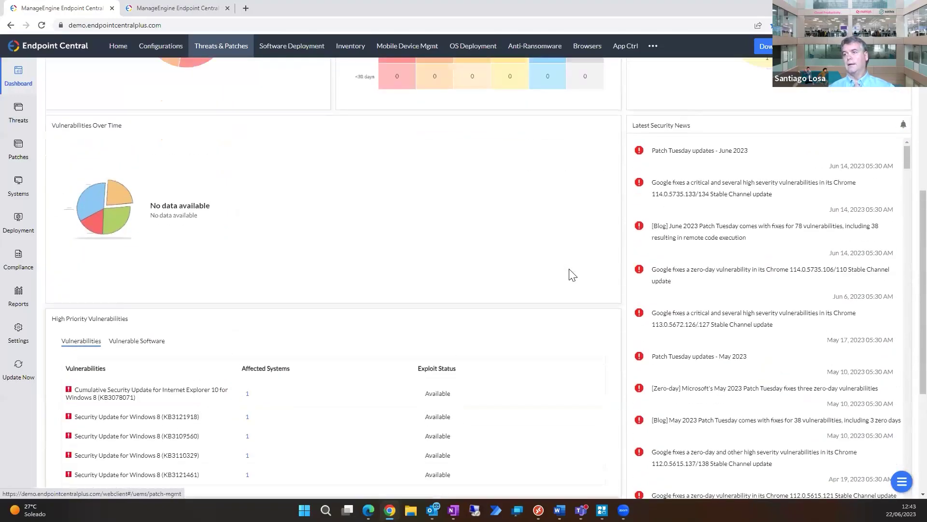
pyautogui.scroll(-4, 570, 274)
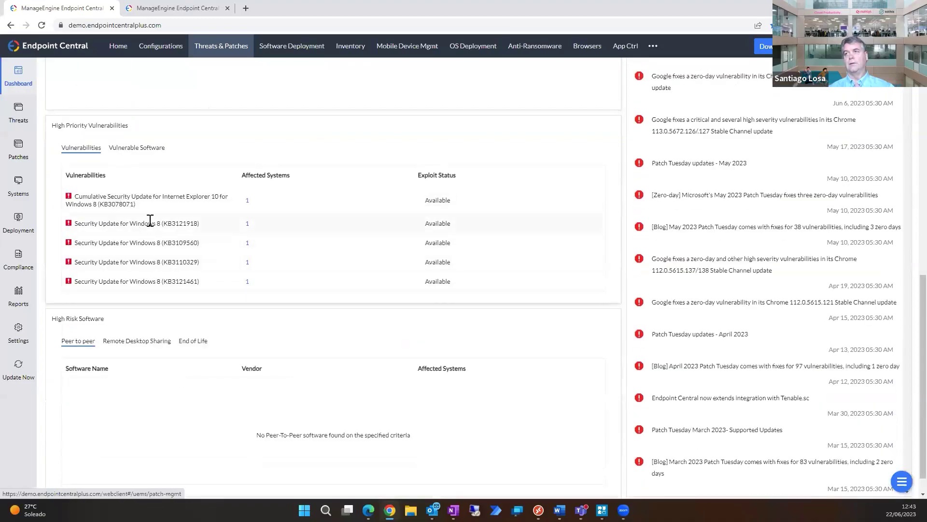
# - Open the Security Configurations view of the Threats & Patches dashboard and examine the system misconfigurations and their affected systems
pyautogui.scroll(-1, 175, 212)
pyautogui.scroll(7, 174, 253)
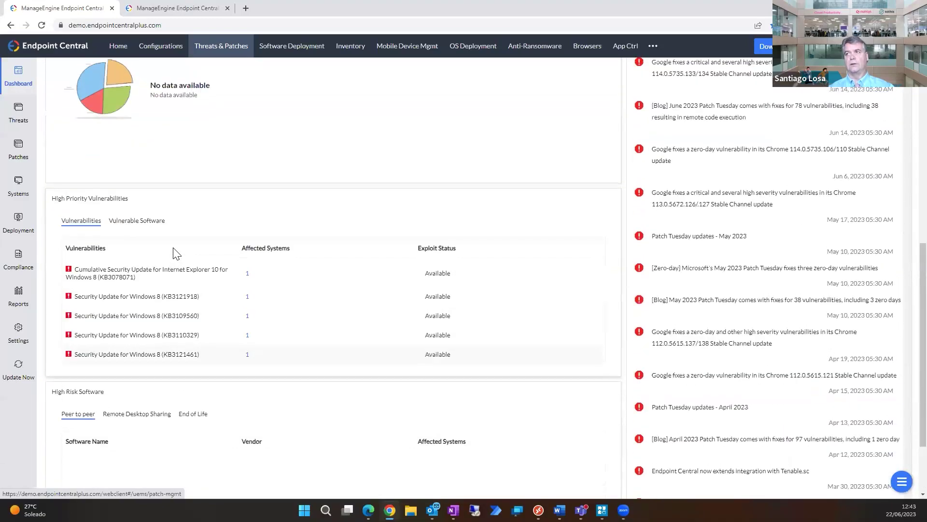
pyautogui.scroll(5, 176, 253)
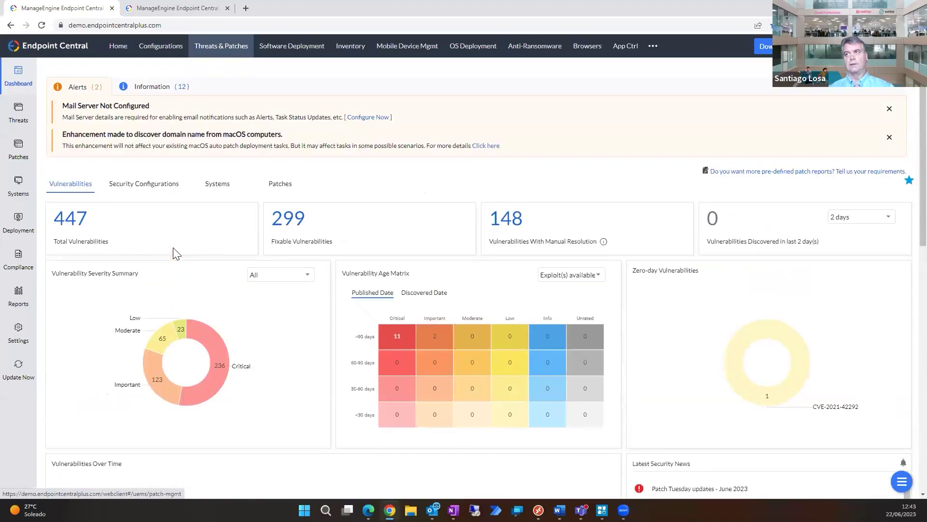
pyautogui.click(164, 190)
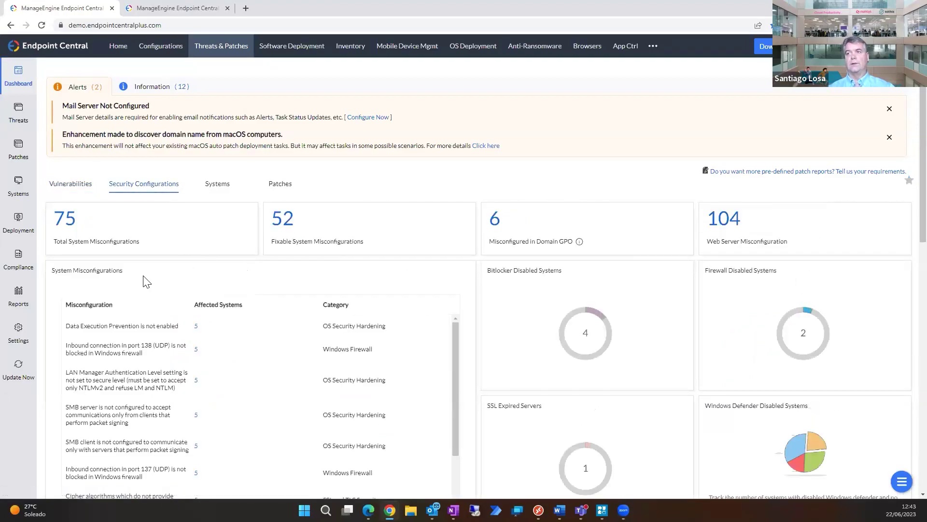
pyautogui.moveTo(124, 271); pyautogui.dragTo(56, 270)
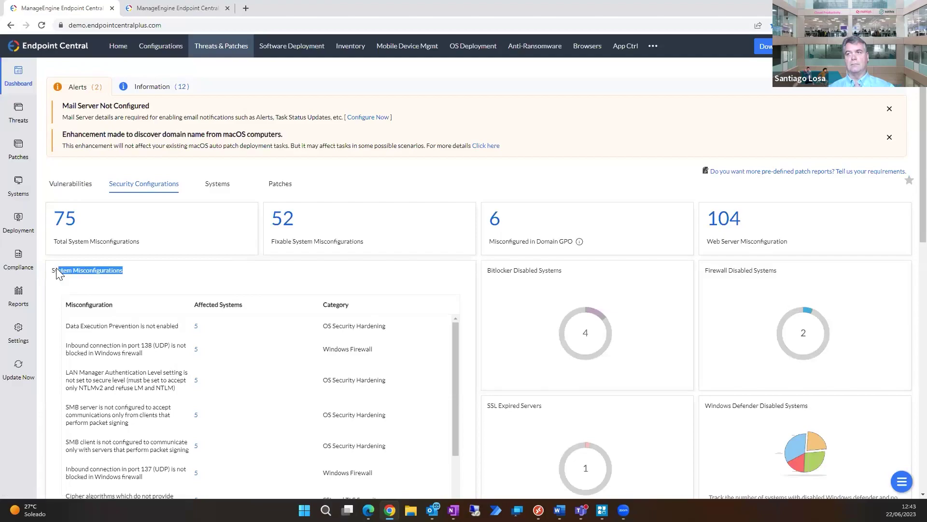
pyautogui.click(106, 272)
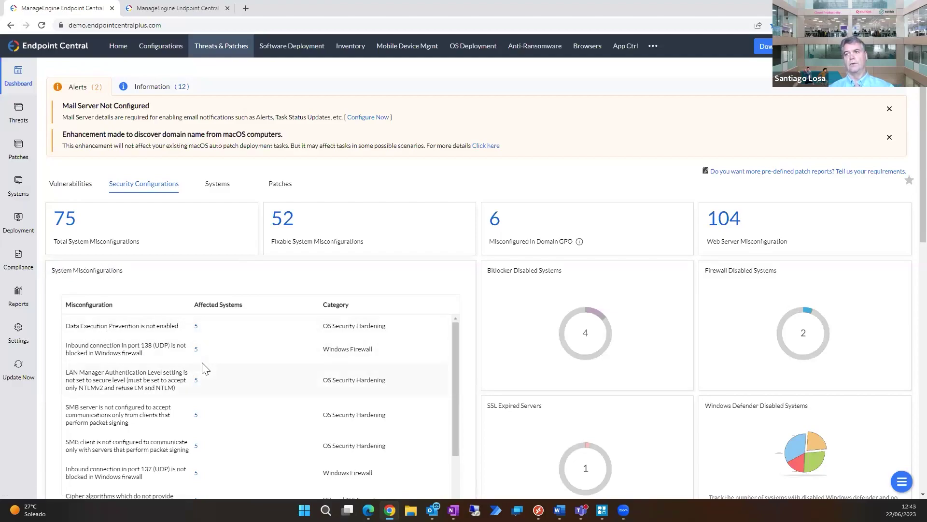
pyautogui.scroll(-2, 203, 369)
pyautogui.scroll(2, 203, 369)
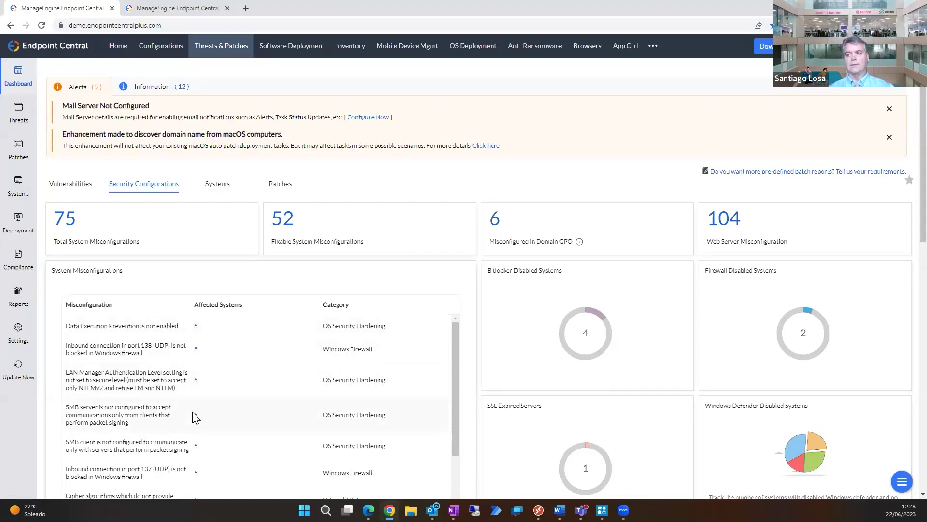
pyautogui.scroll(-3, 193, 416)
pyautogui.scroll(3, 195, 417)
# - Open the dashboard's Systems view and review the health graph, systems by OS, vulnerable systems and Windows 10 versions
pyautogui.click(217, 188)
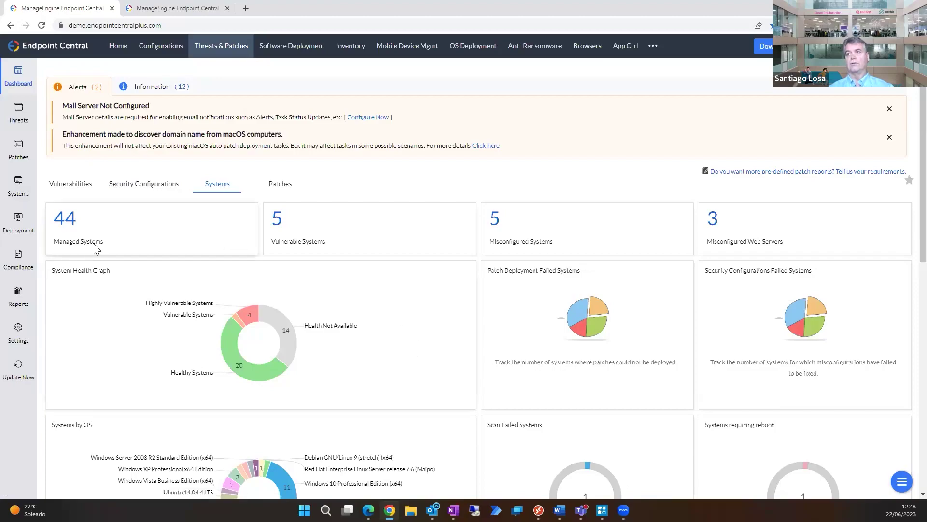
pyautogui.scroll(-1, 145, 289)
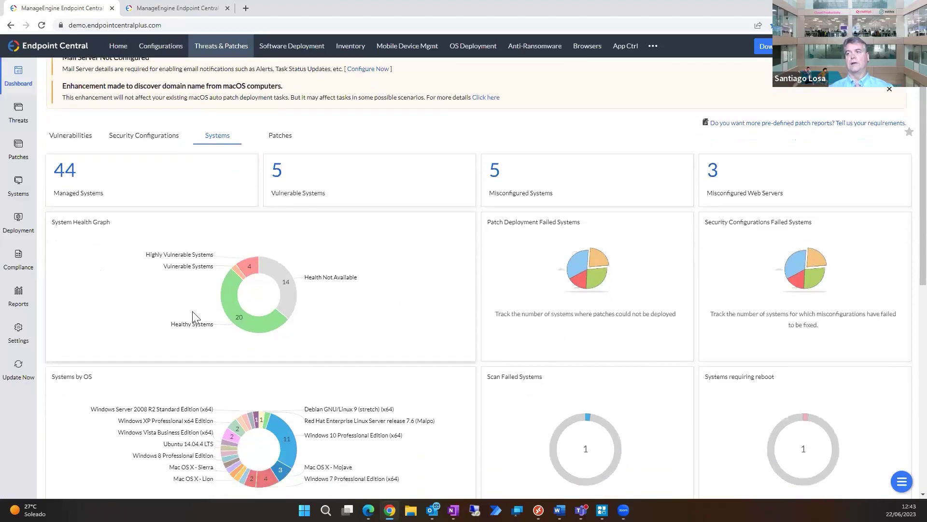
pyautogui.moveTo(239, 319)
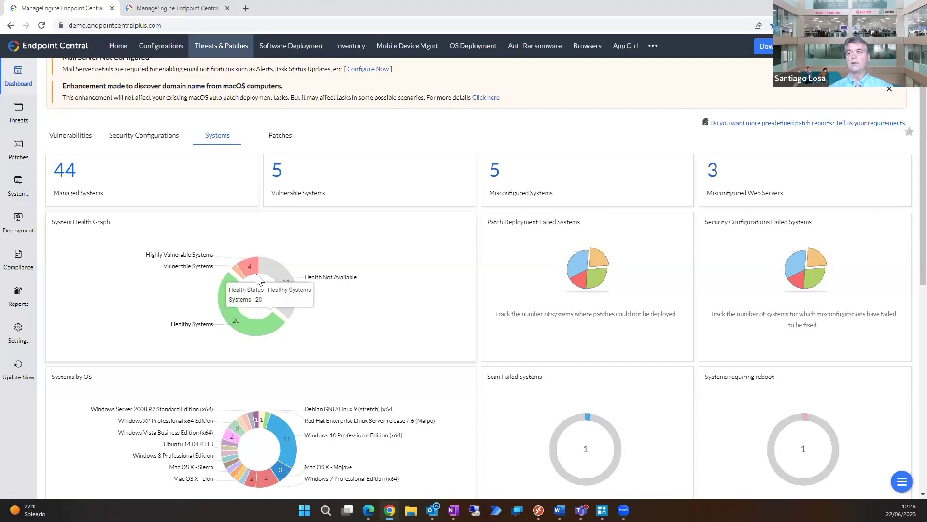
pyautogui.moveTo(246, 267)
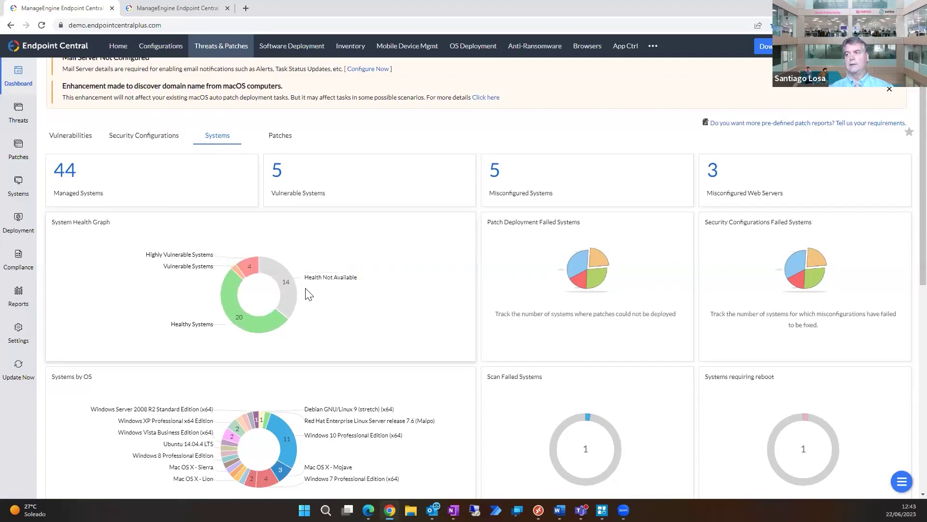
pyautogui.scroll(-2, 347, 314)
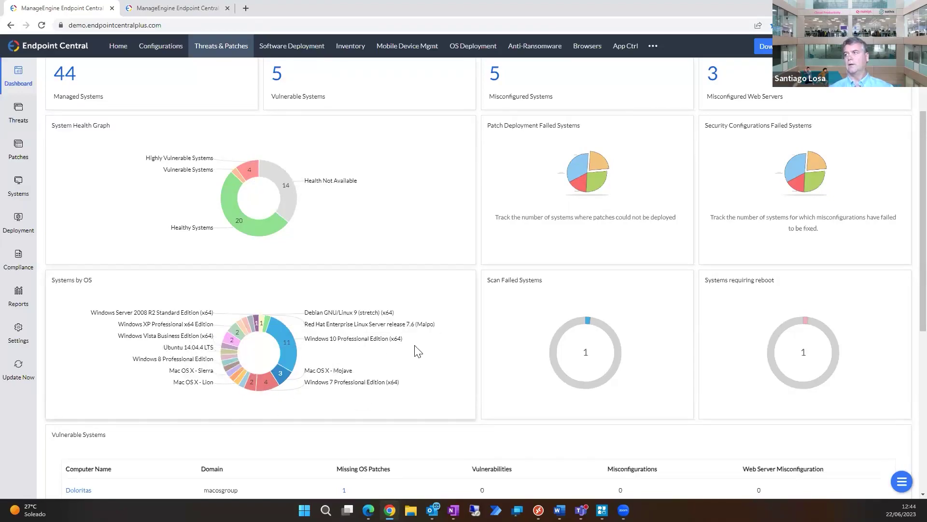
pyautogui.scroll(-6, 417, 351)
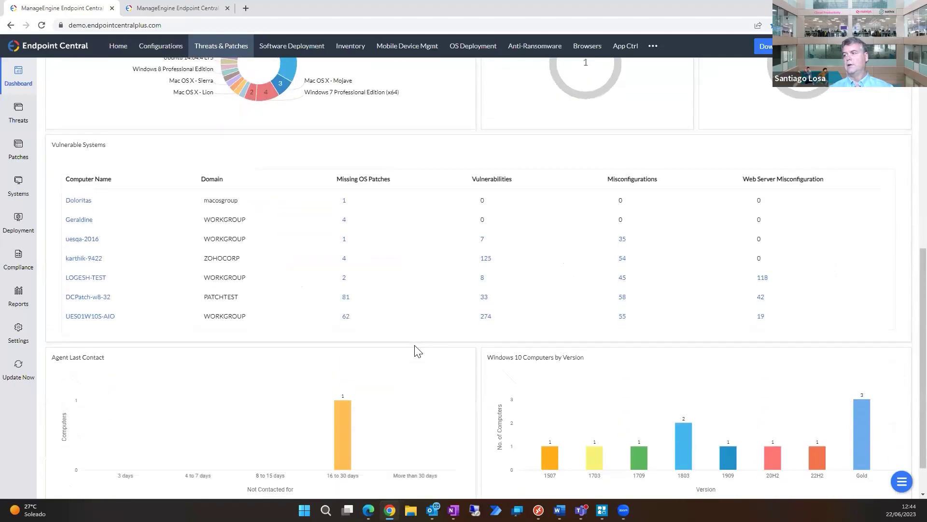
pyautogui.scroll(-1, 417, 351)
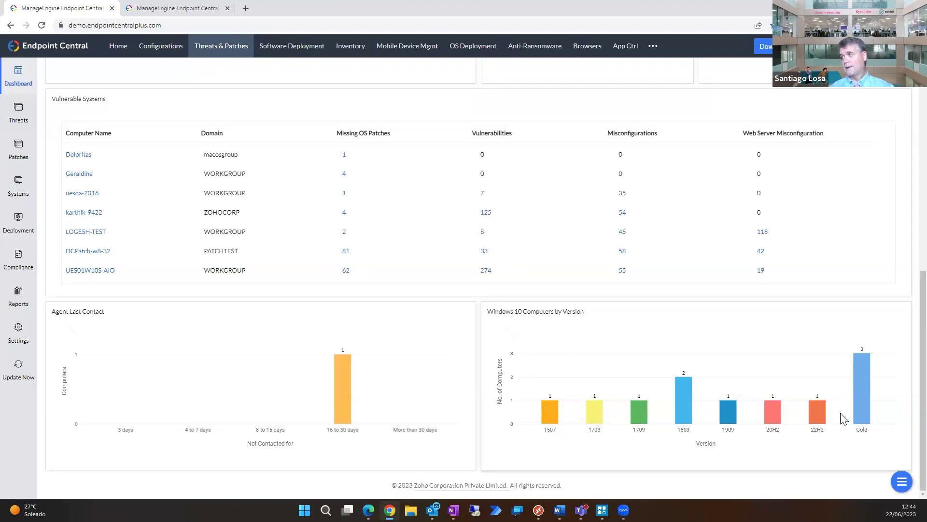
pyautogui.moveTo(861, 366)
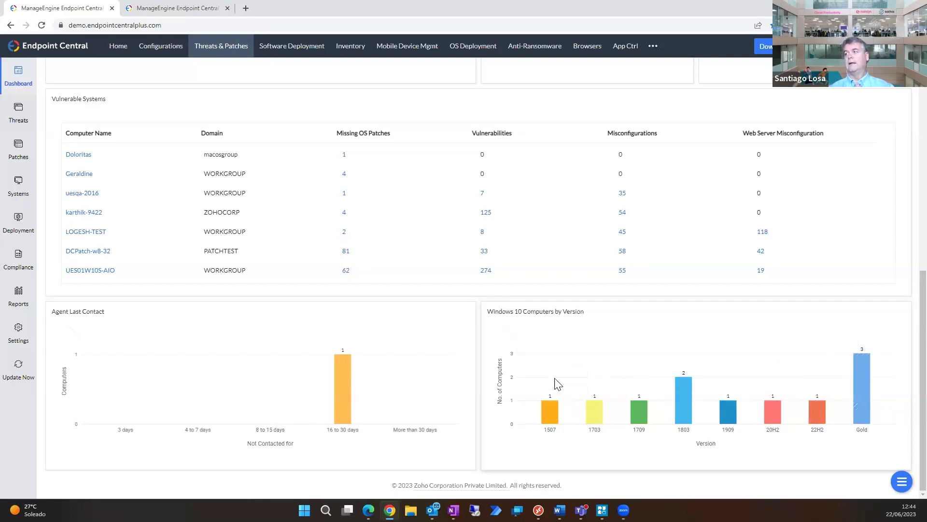
# - Open the dashboard's Patches view and review the network patch status and the missing patches charts
pyautogui.scroll(9, 558, 384)
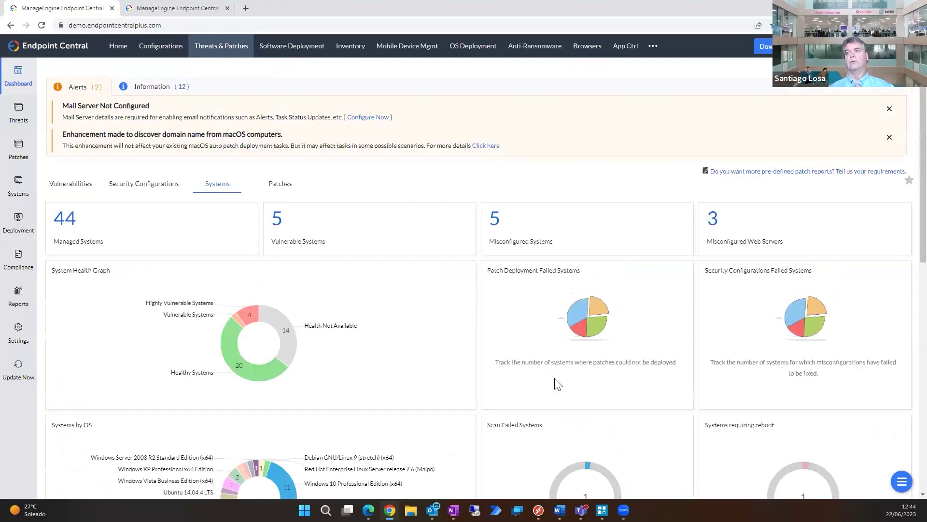
pyautogui.click(278, 188)
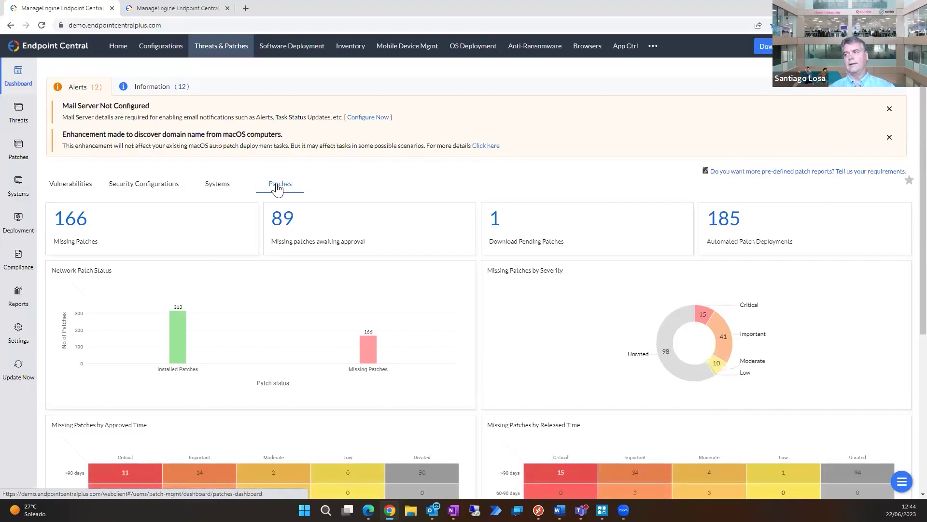
pyautogui.scroll(-5, 278, 189)
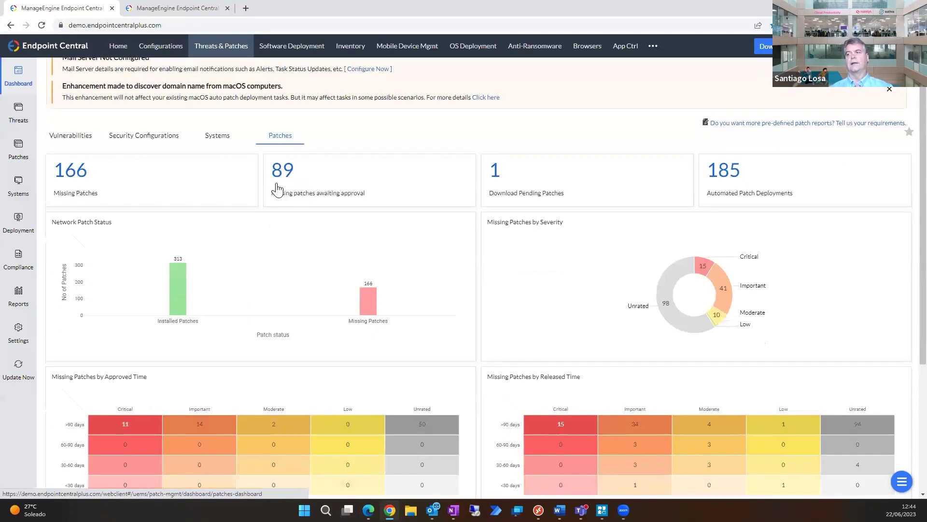
pyautogui.scroll(5, 278, 189)
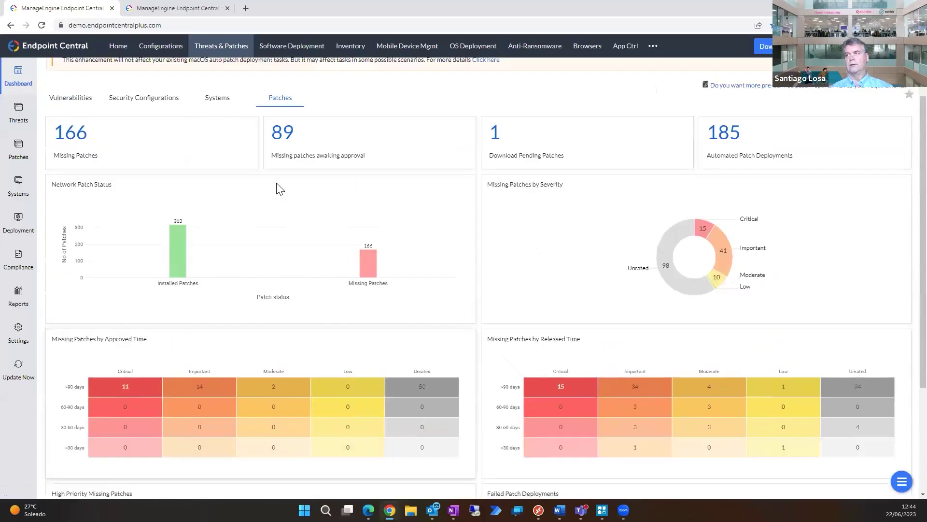
pyautogui.moveTo(368, 295)
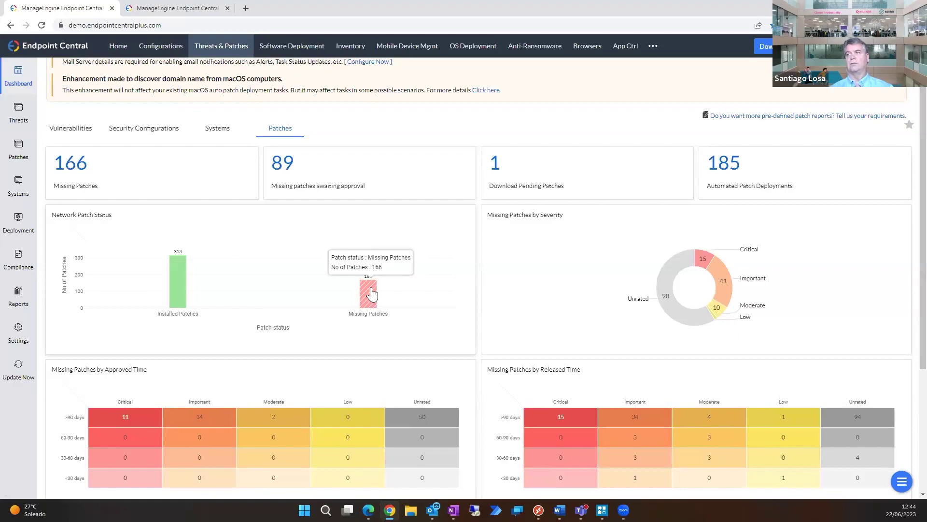
pyautogui.scroll(1, 372, 294)
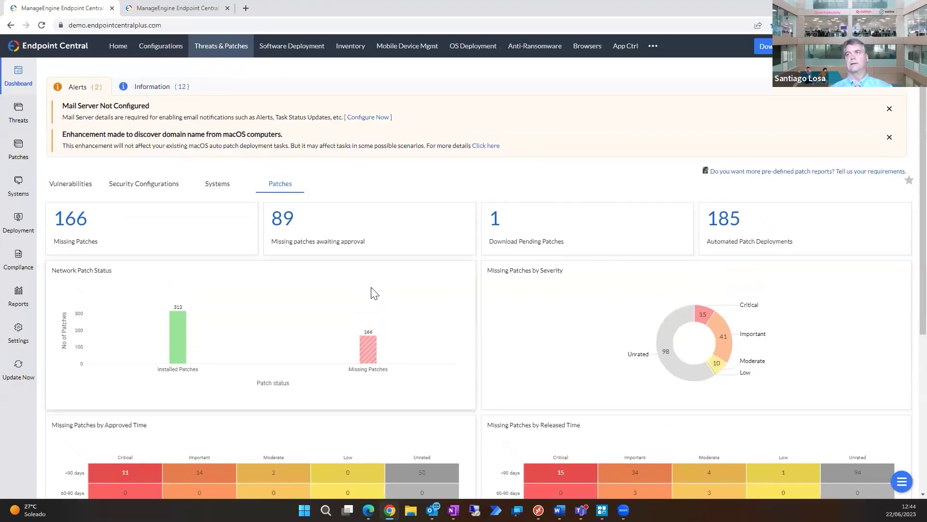
# - Open Agent Installation in the Agent module and review the Active Directory methods and the other installation methods
pyautogui.click(653, 47)
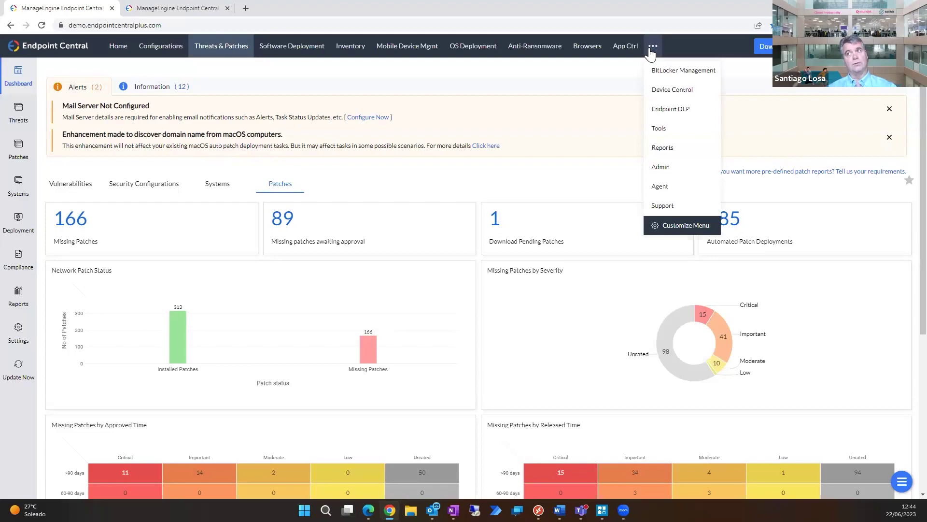
pyautogui.click(675, 187)
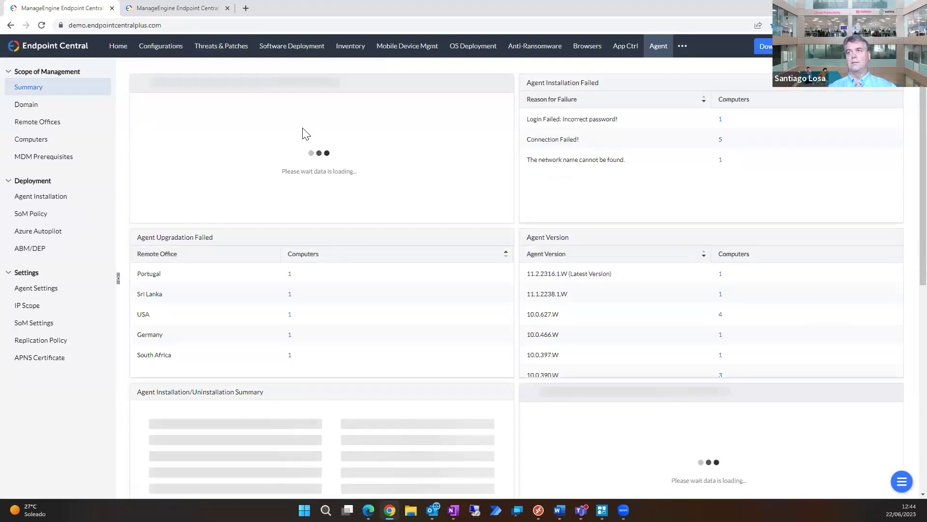
pyautogui.click(53, 203)
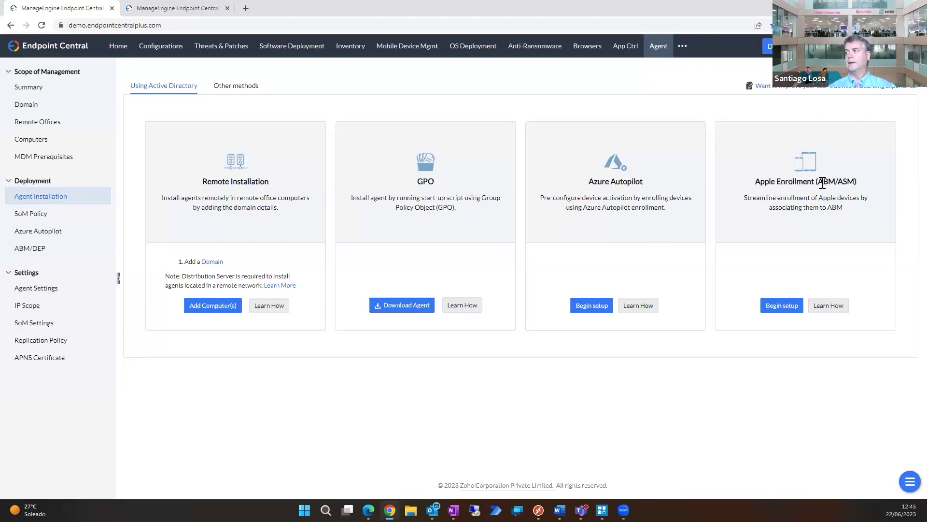
pyautogui.click(236, 87)
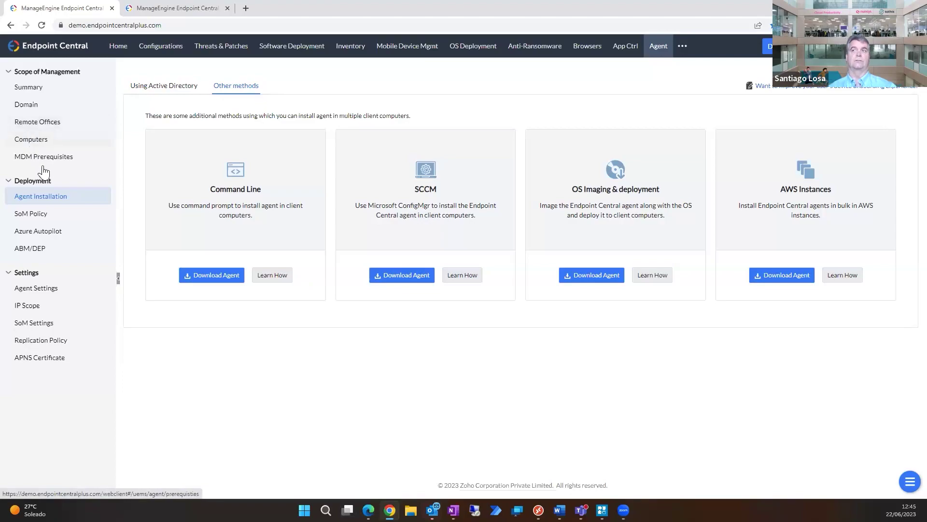
# - Open the managed Computers list and inspect the agent download options for the Australia remote office on Windows, without downloading
pyautogui.click(35, 145)
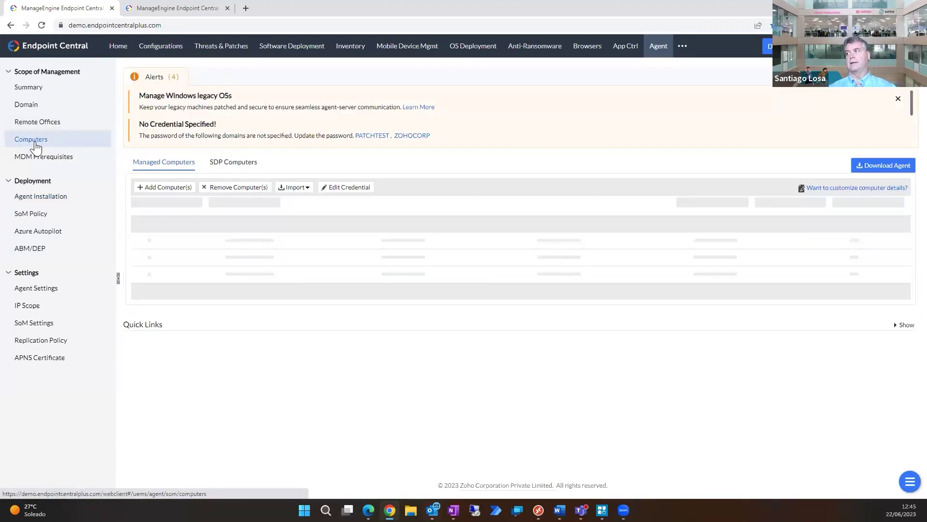
pyautogui.click(875, 167)
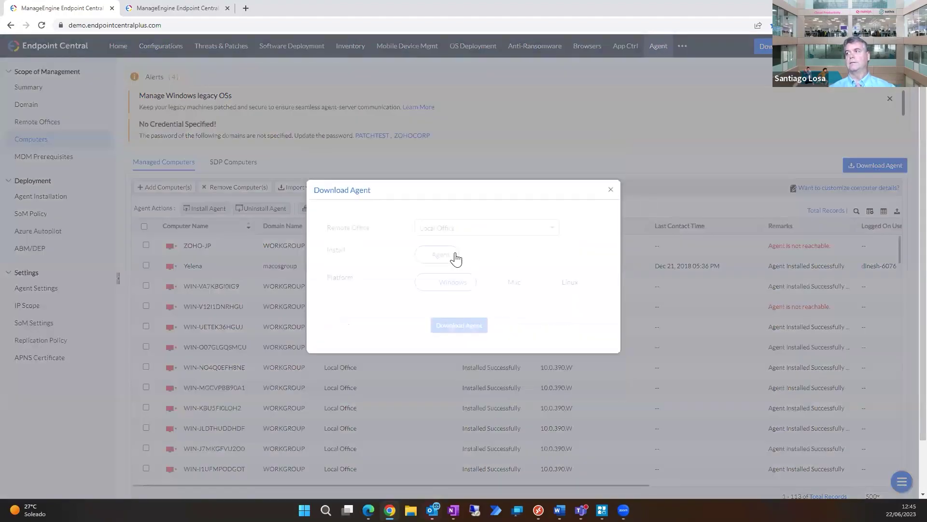
pyautogui.click(457, 231)
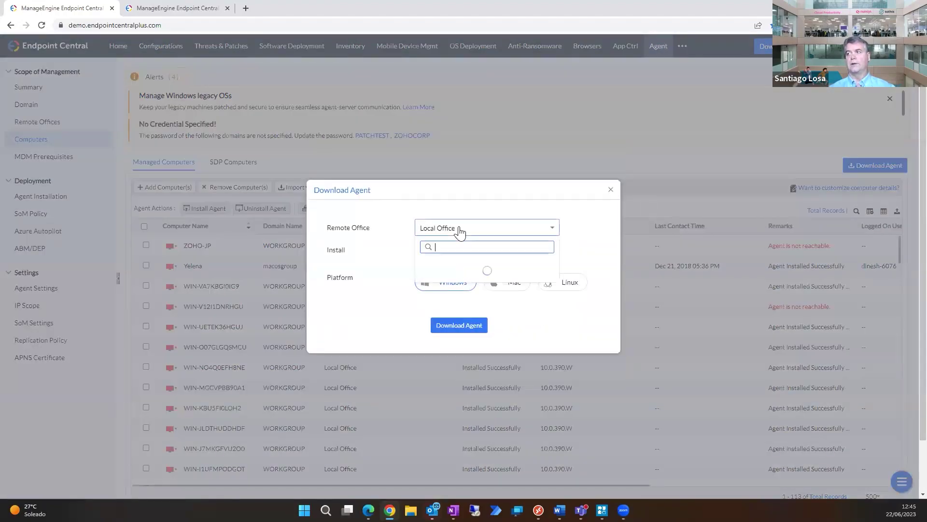
pyautogui.click(452, 284)
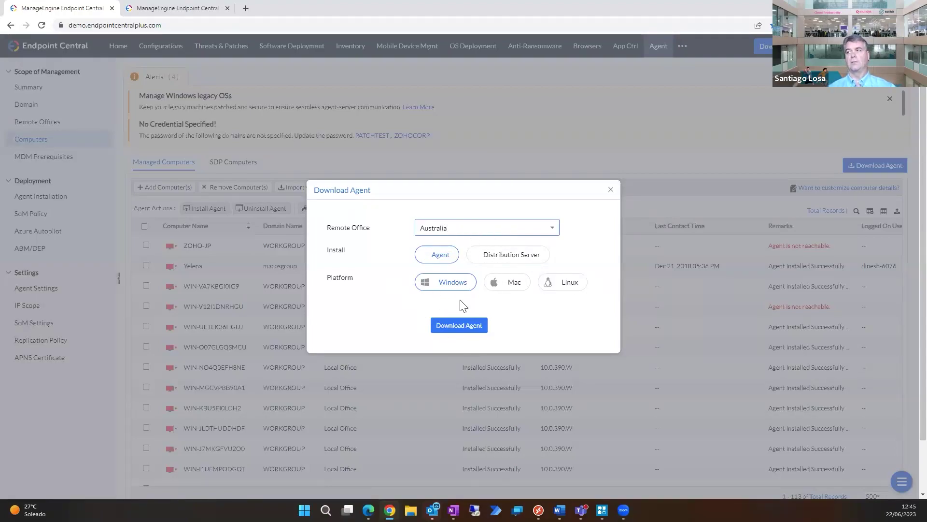
pyautogui.click(610, 190)
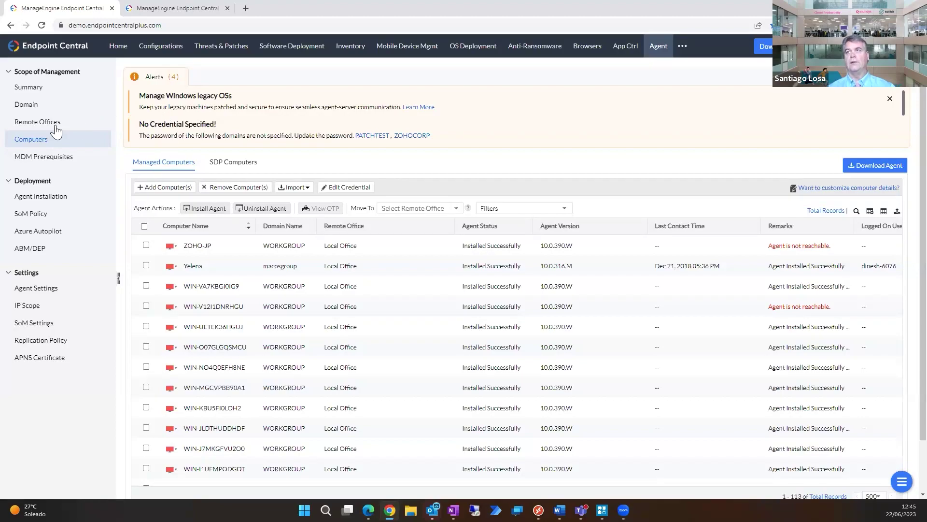
pyautogui.click(168, 188)
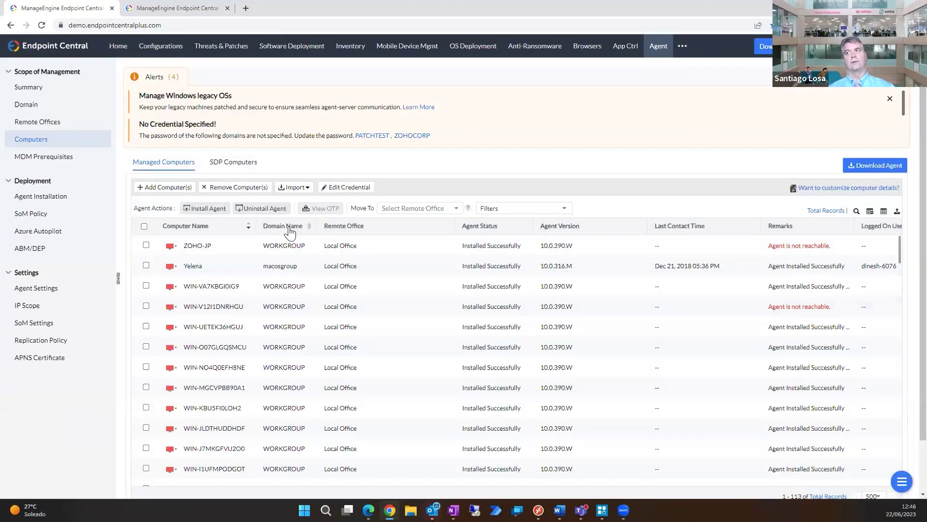
# - Open the Agent Summary and examine the OS platform, agent version, installation summary and last contact data
pyautogui.click(38, 89)
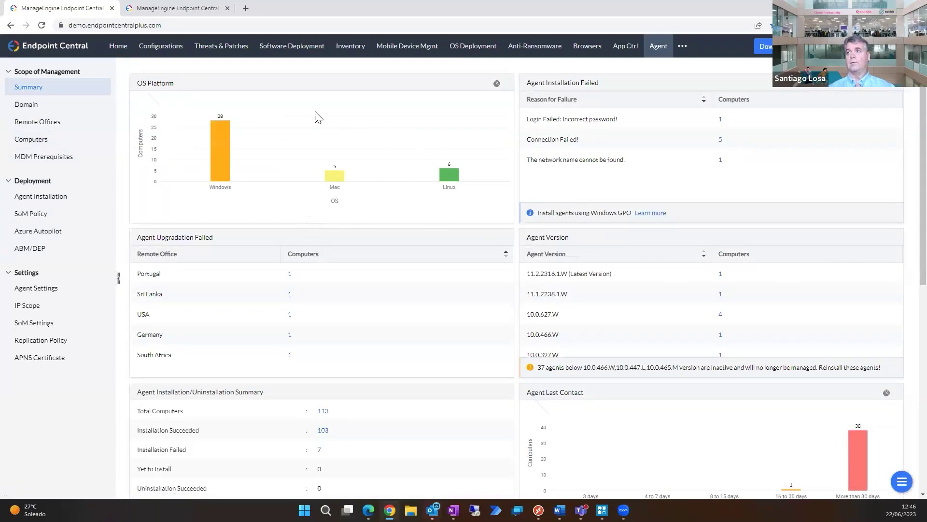
pyautogui.moveTo(223, 130)
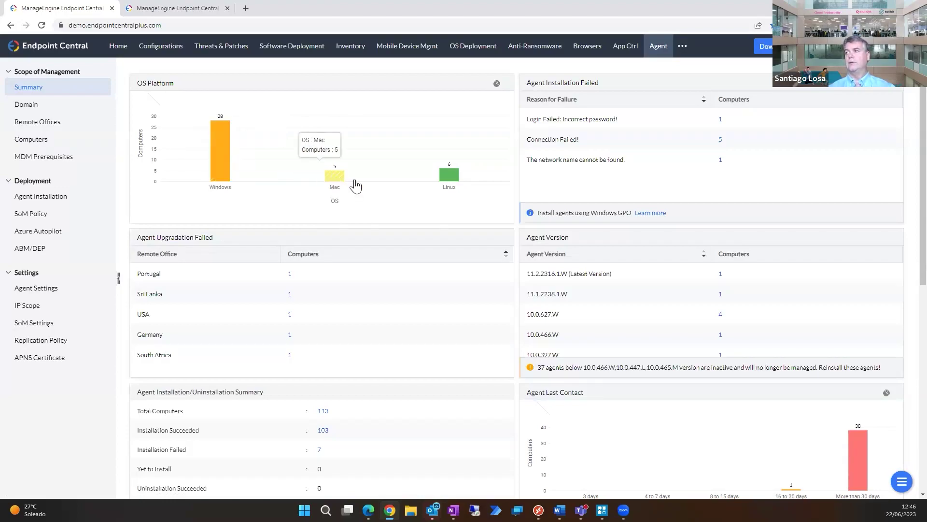
pyautogui.moveTo(446, 193)
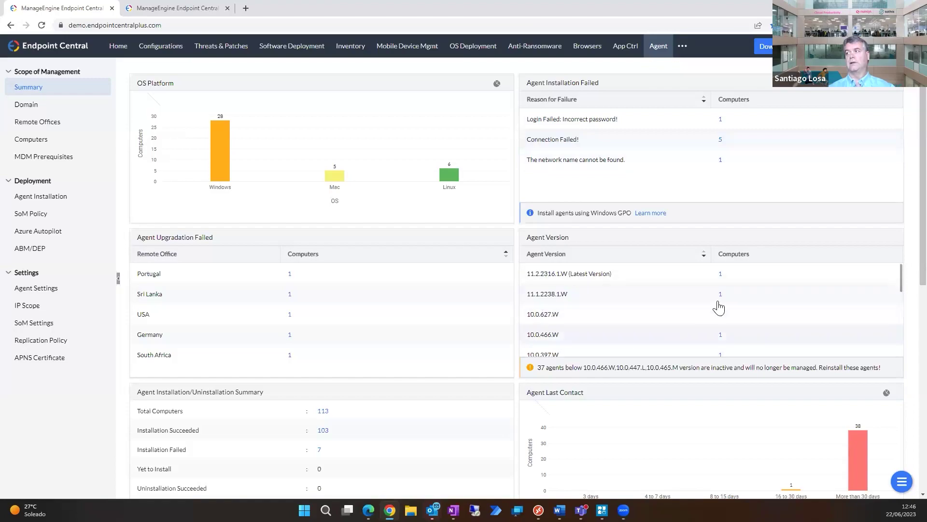
pyautogui.scroll(-3, 611, 335)
pyautogui.scroll(-2, 695, 393)
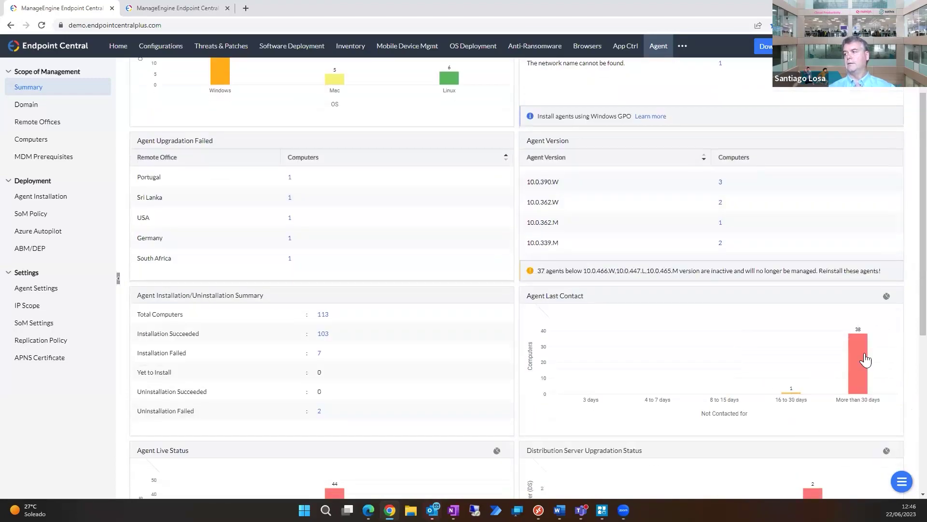
pyautogui.scroll(-1, 869, 374)
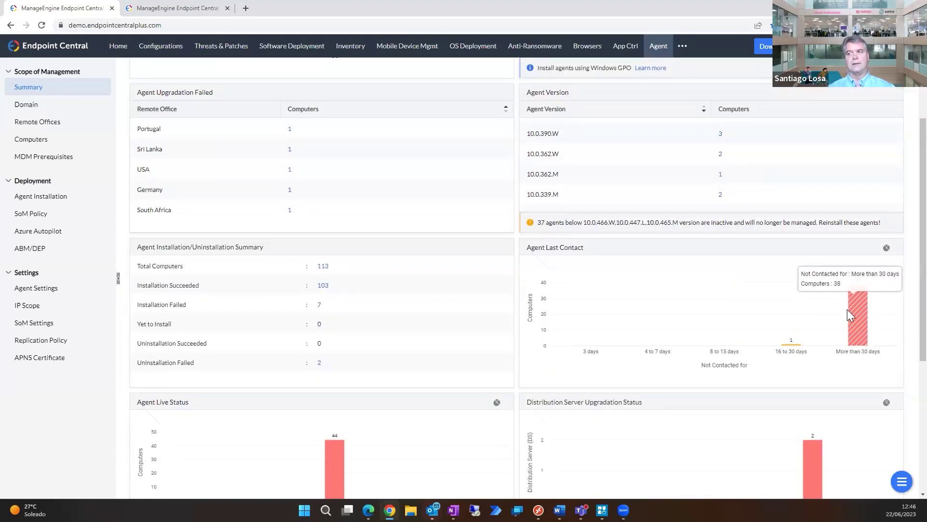
# - Examine the remaining Agent Summary charts, from agent live status and distribution server upgradation back up to the OS platform
pyautogui.scroll(-3, 847, 309)
pyautogui.scroll(6, 851, 315)
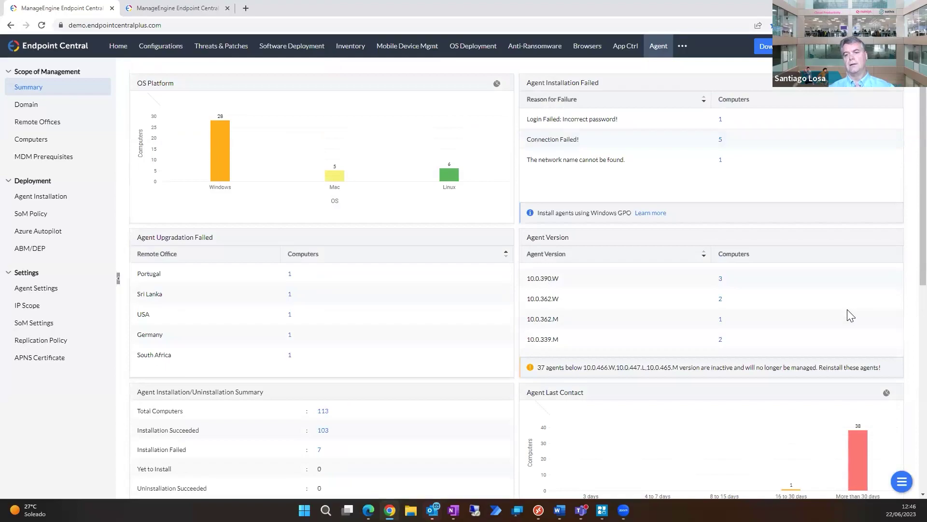
pyautogui.scroll(3, 850, 316)
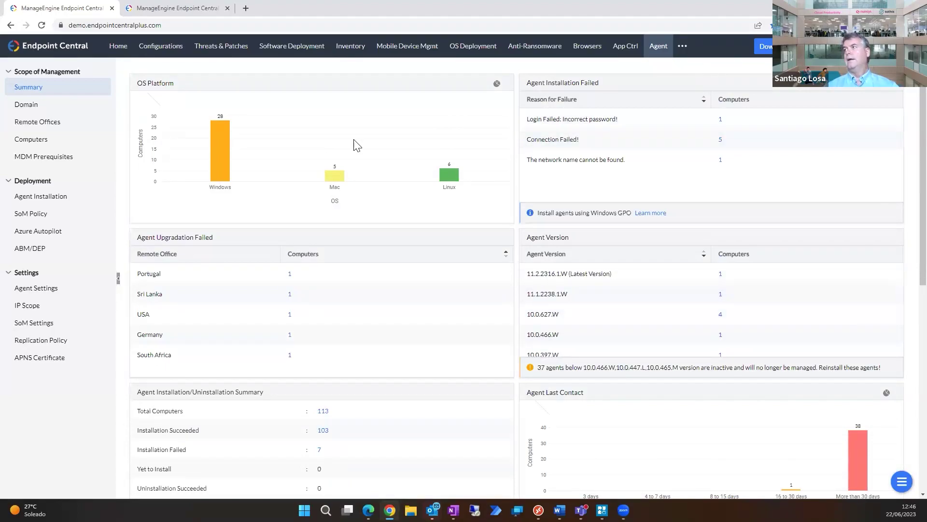
# - Open the predefined templates in Configurations and browse the categories available for filtering them
pyautogui.click(154, 52)
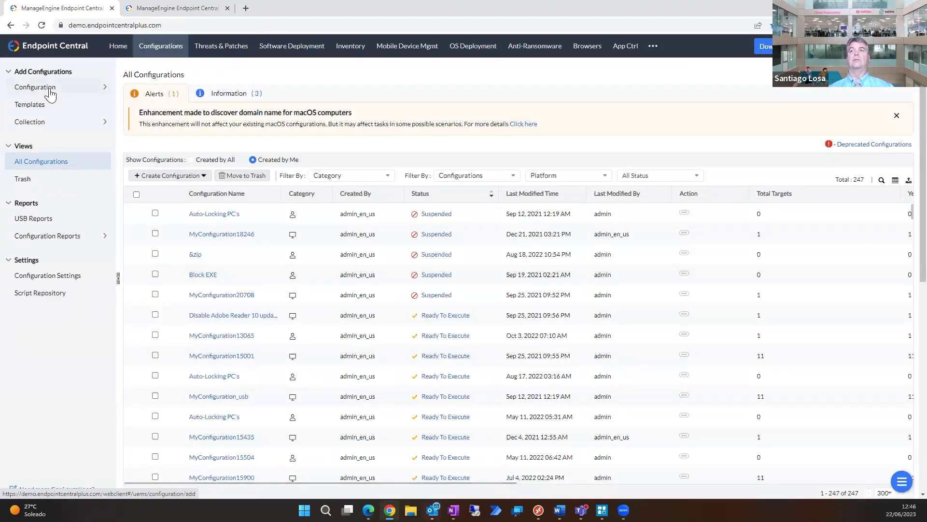
pyautogui.moveTo(51, 94)
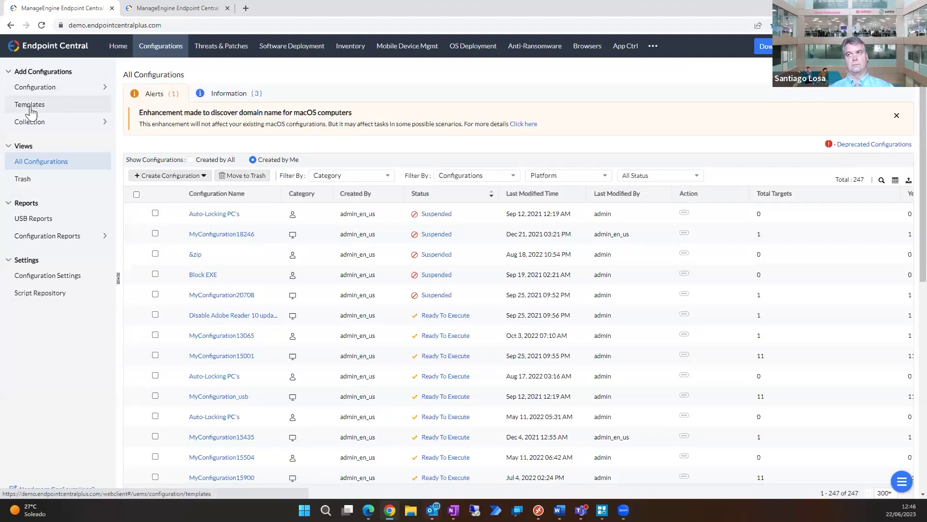
pyautogui.click(30, 111)
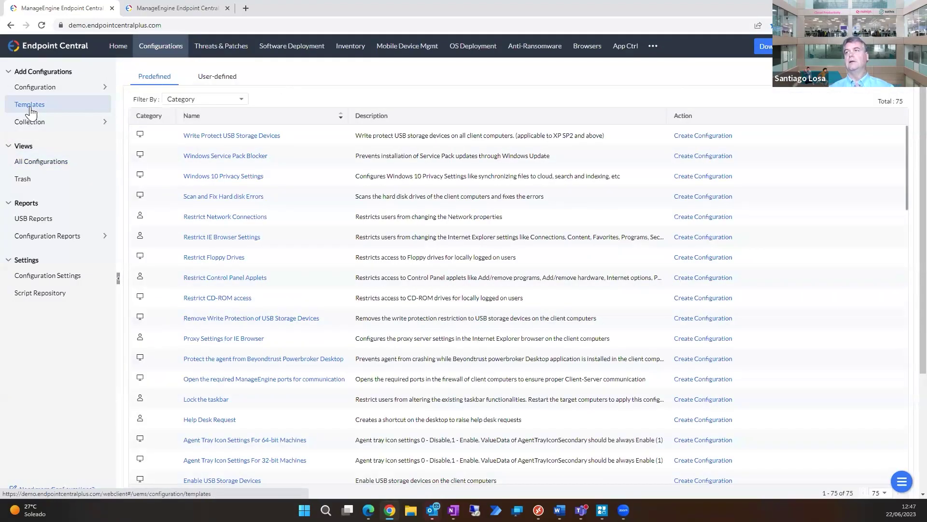
pyautogui.click(240, 102)
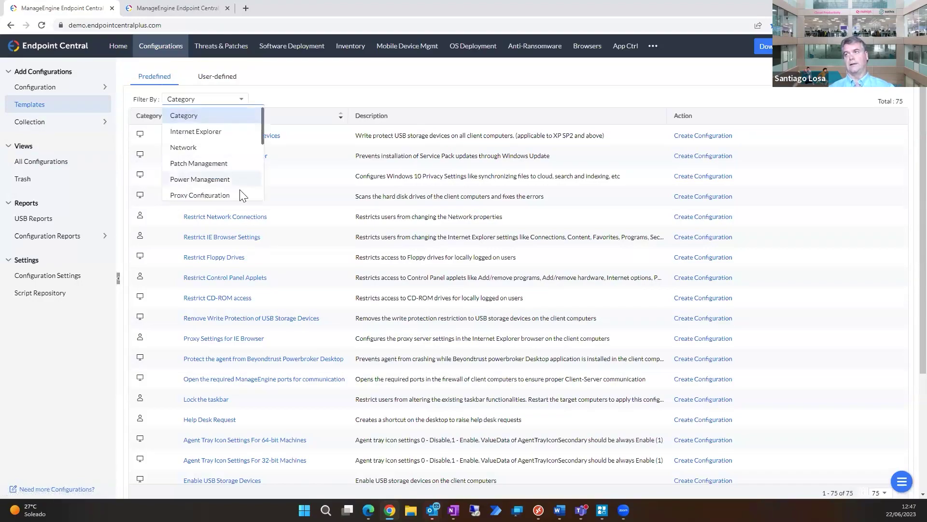
pyautogui.scroll(-5, 231, 189)
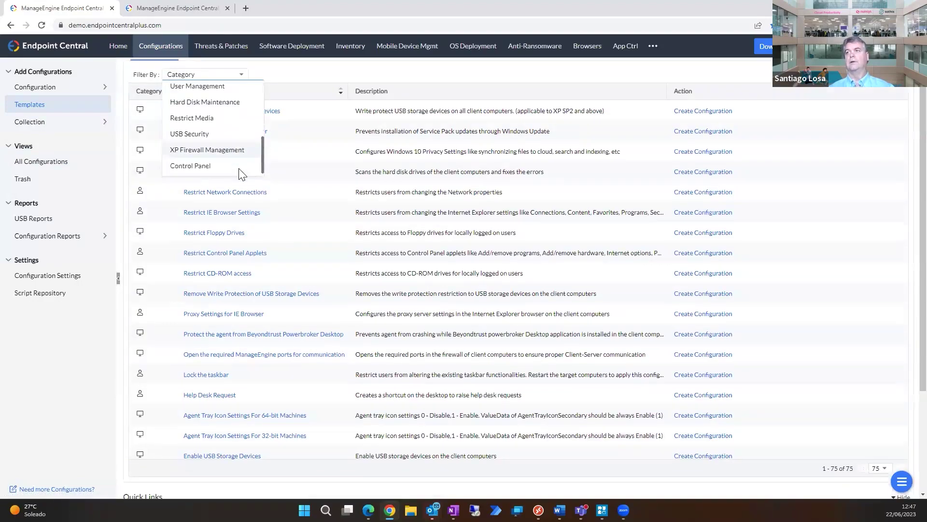
pyautogui.scroll(-2, 242, 174)
pyautogui.scroll(2, 223, 79)
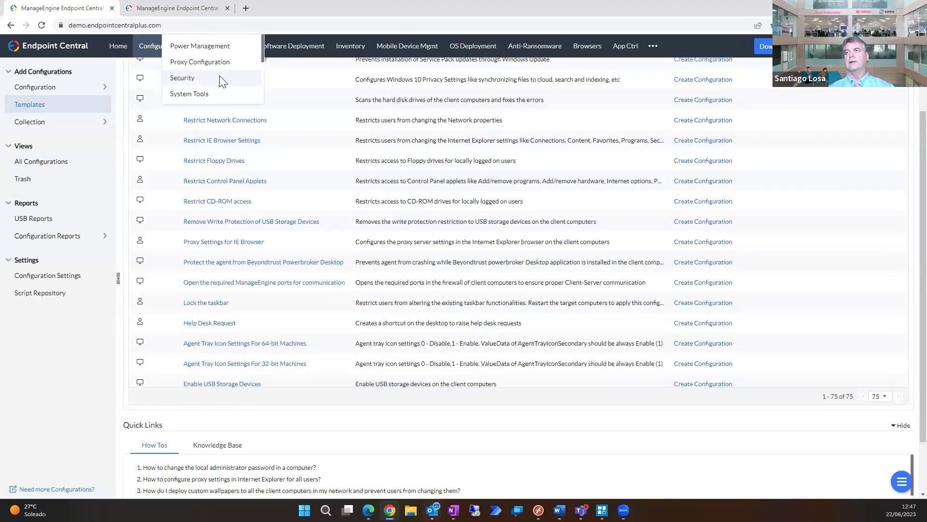
pyautogui.scroll(-2, 221, 80)
pyautogui.click(216, 65)
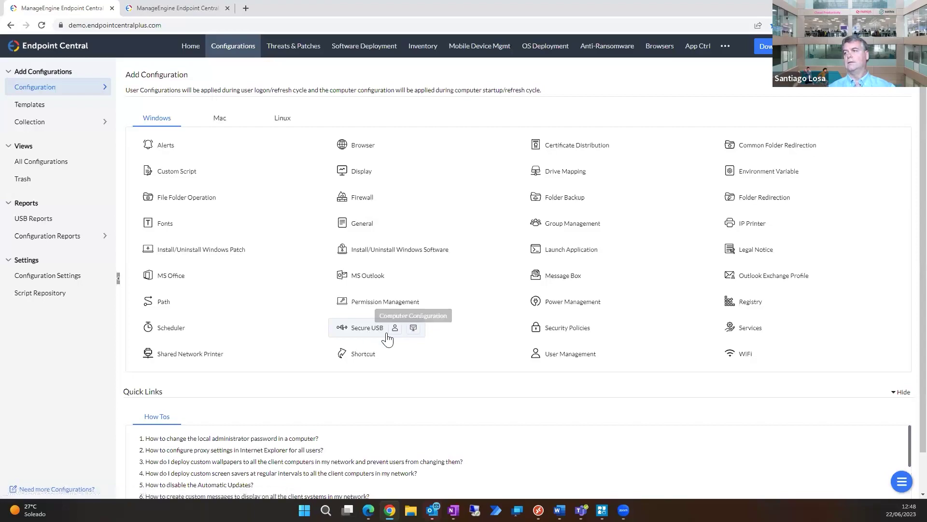
# - Start a Windows Secure USB computer configuration, block DiskDrive and inspect its device exclusion options without adding any
pyautogui.click(413, 333)
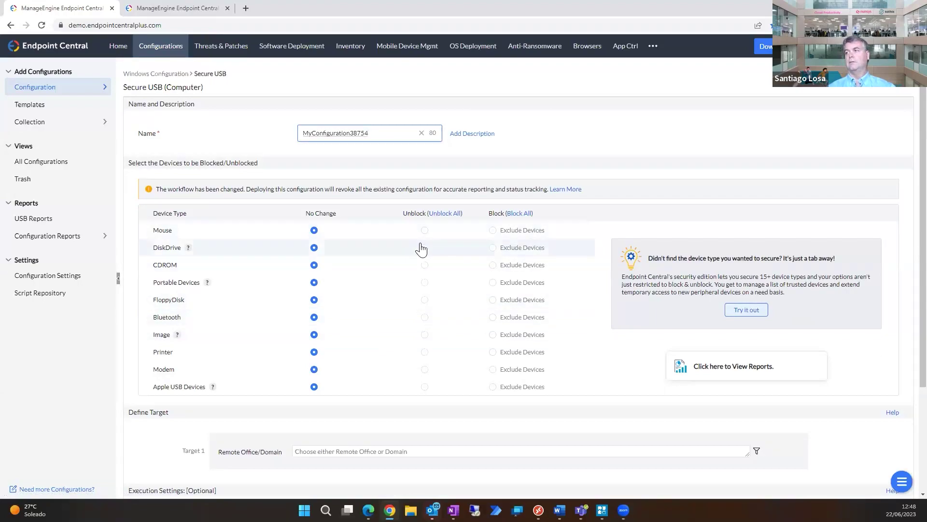
pyautogui.click(494, 248)
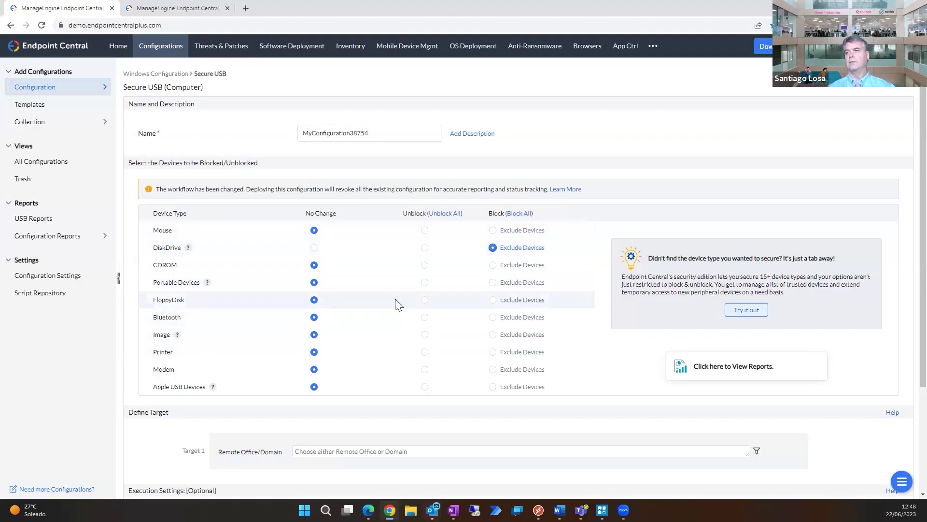
pyautogui.click(523, 248)
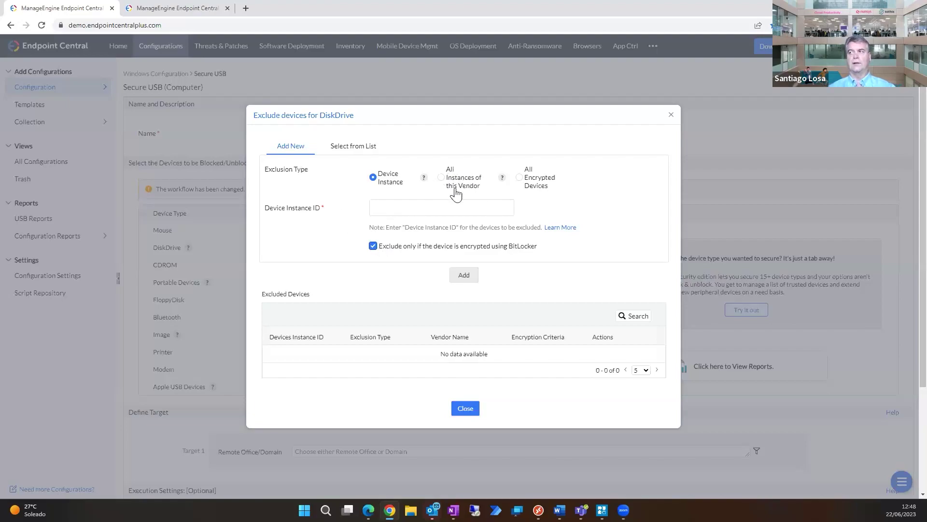
pyautogui.click(465, 407)
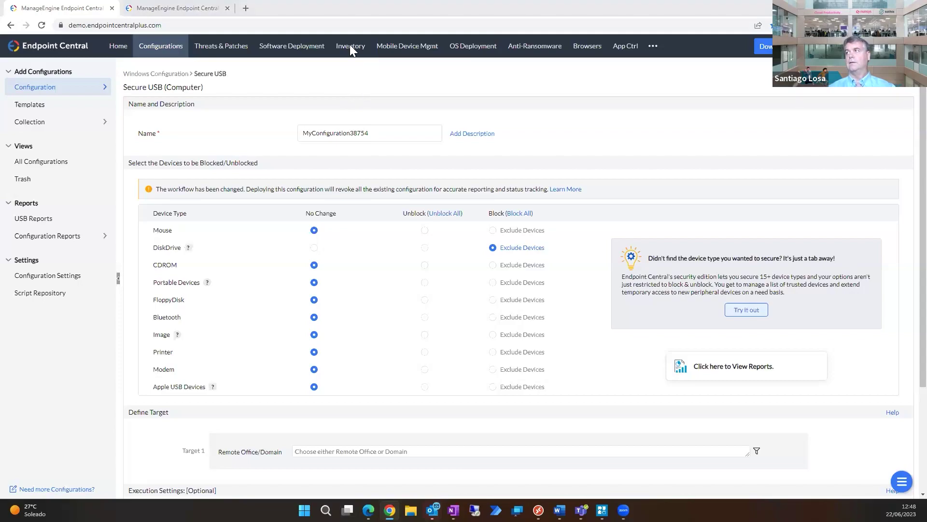
# - Open the Device Control module's policies and start creating a new Windows policy
pyautogui.click(654, 47)
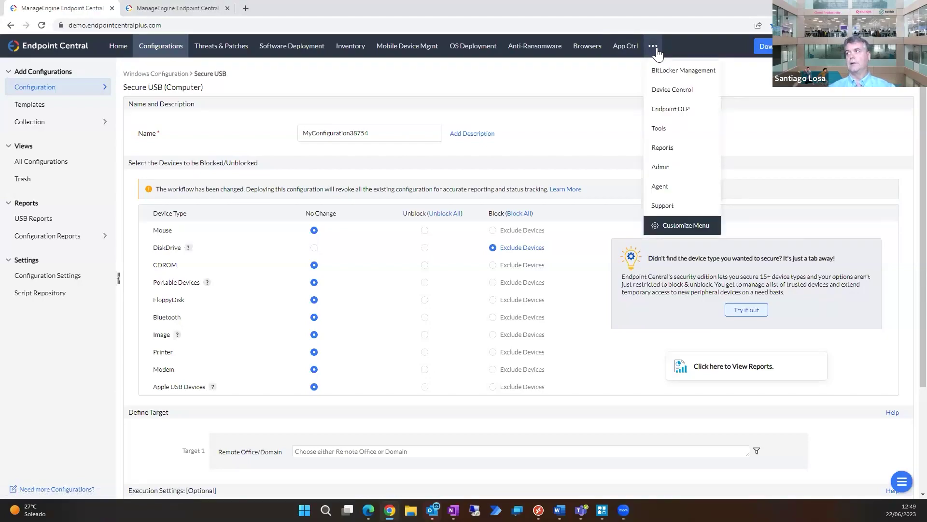
pyautogui.click(669, 90)
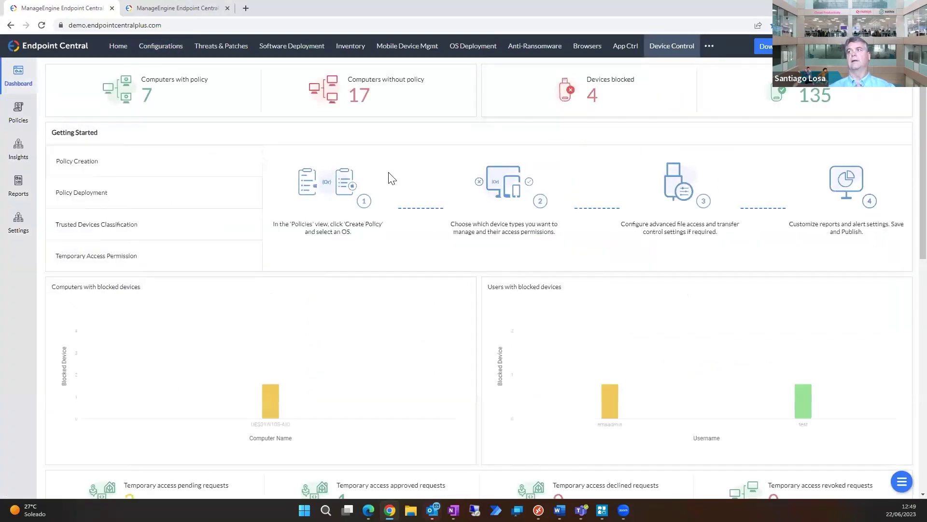
pyautogui.click(21, 115)
pyautogui.click(56, 90)
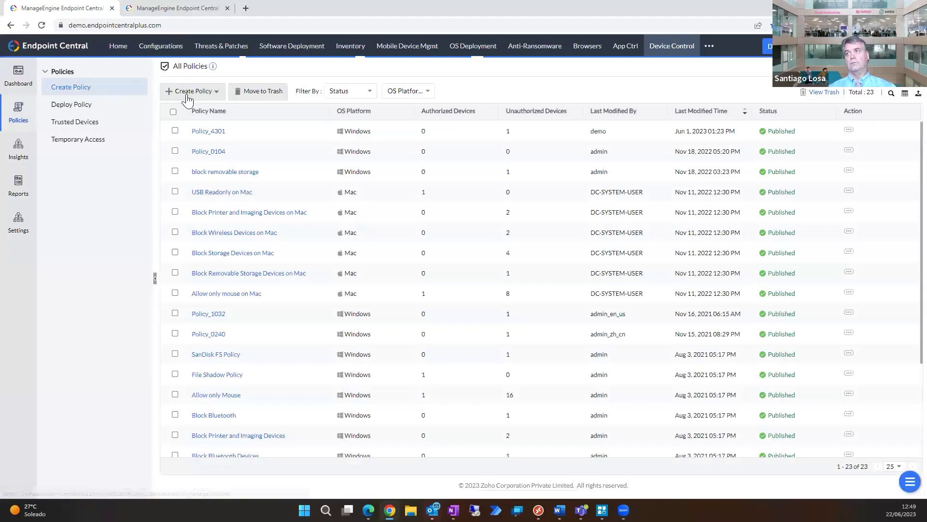
pyautogui.click(186, 91)
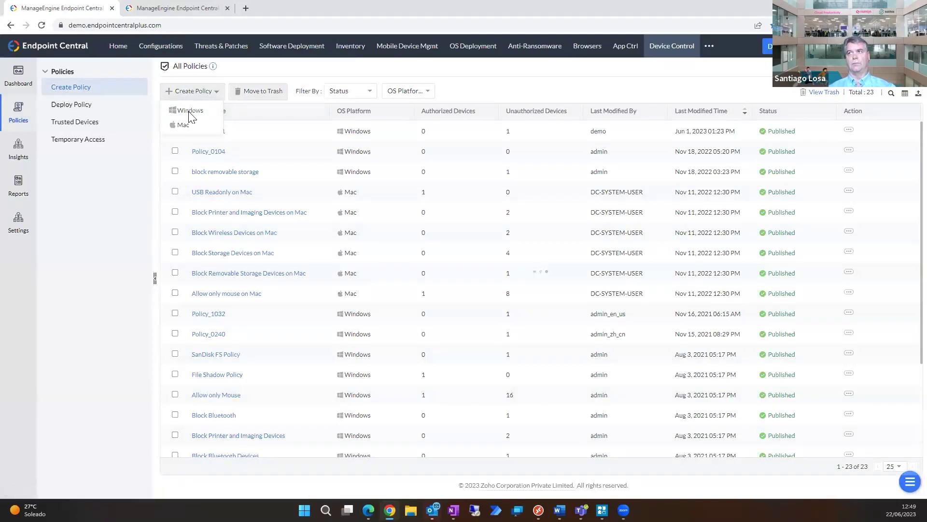
pyautogui.click(194, 113)
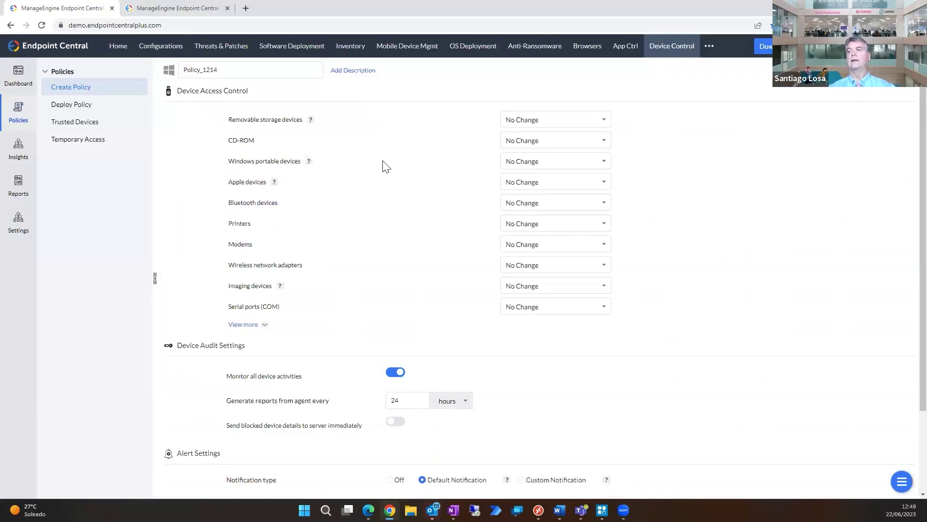
# - Try Block for removable storage devices in the new policy, inspect its connection bus options and collapse the advanced settings
pyautogui.click(574, 121)
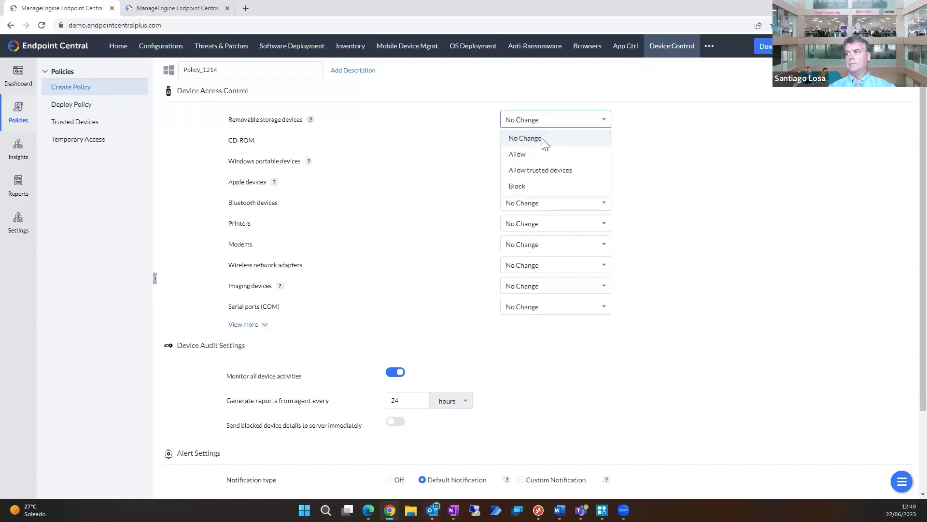
pyautogui.click(522, 186)
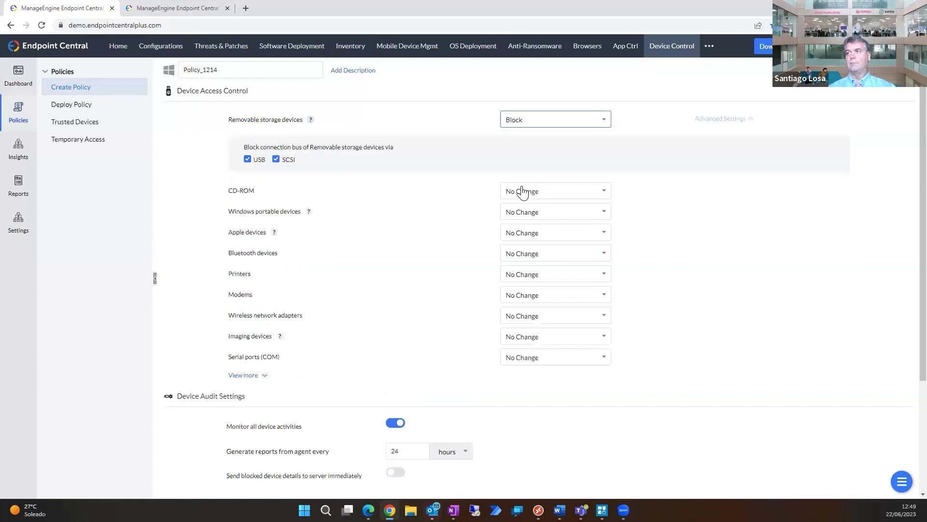
pyautogui.click(571, 129)
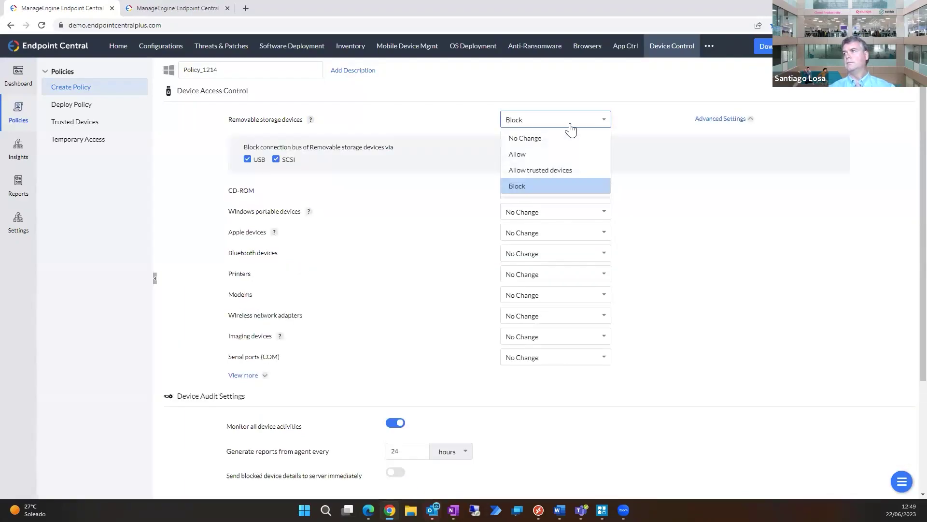
pyautogui.click(430, 155)
pyautogui.click(700, 121)
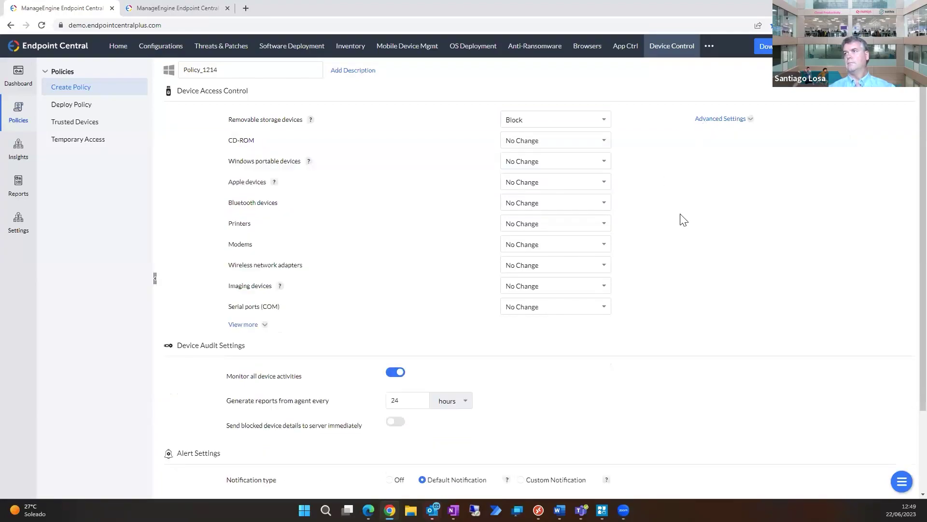
# - Set removable storage devices to Allow and try out the file copy blocking, read-only, file extension and maximum file size settings
pyautogui.click(553, 126)
pyautogui.click(528, 156)
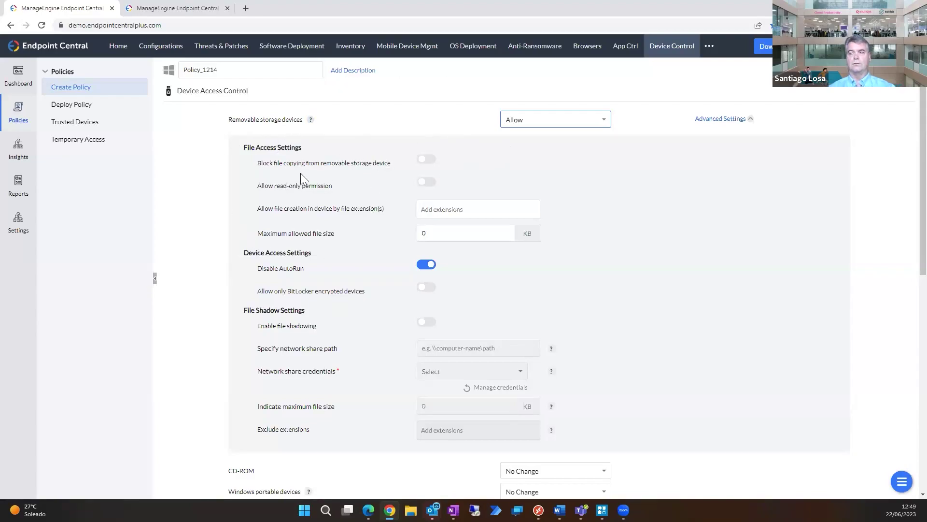
pyautogui.click(422, 162)
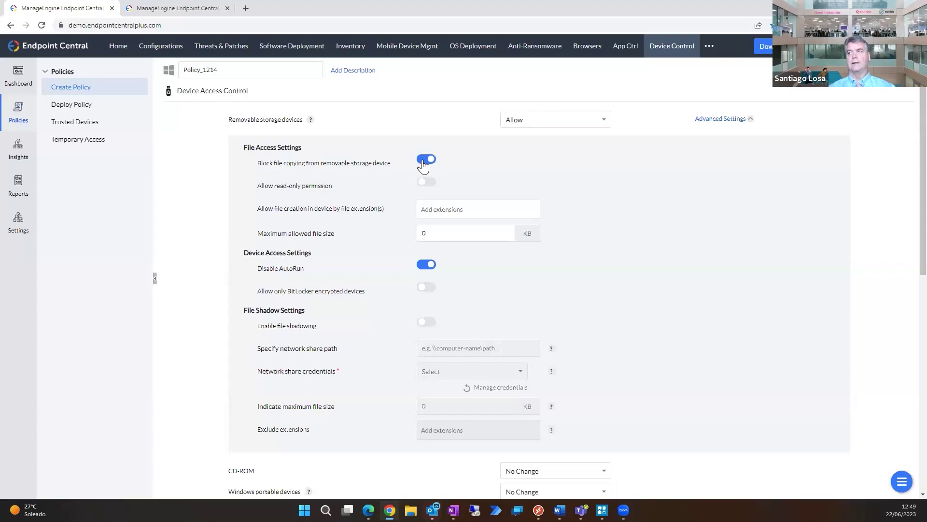
pyautogui.click(423, 164)
pyautogui.click(423, 186)
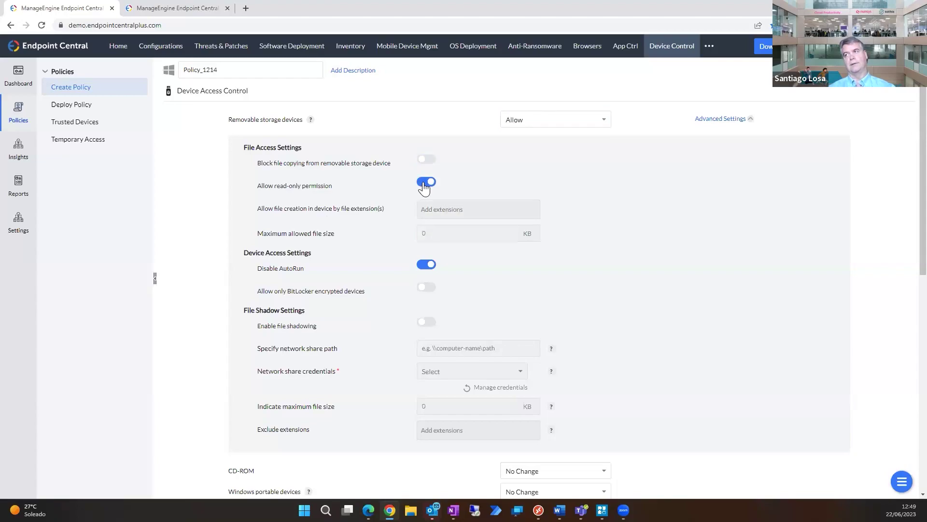
pyautogui.click(424, 184)
pyautogui.click(445, 209)
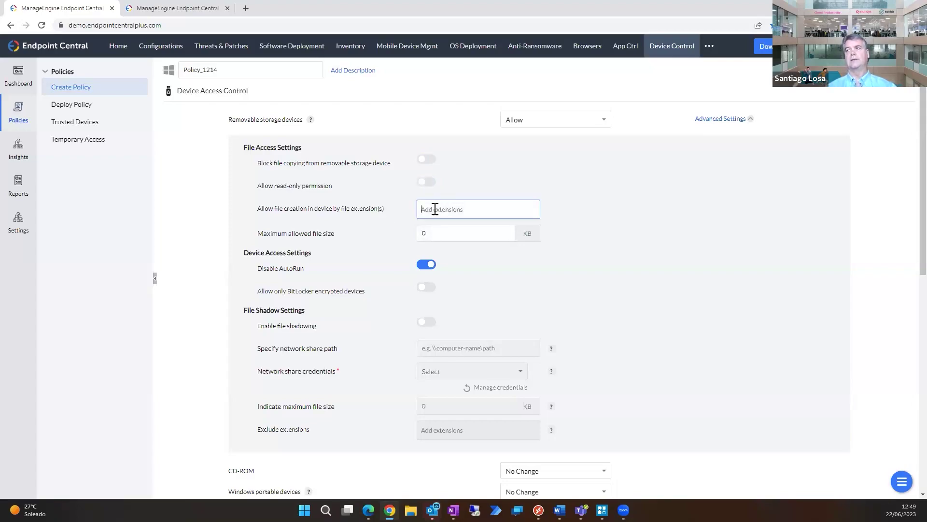
pyautogui.click(431, 235)
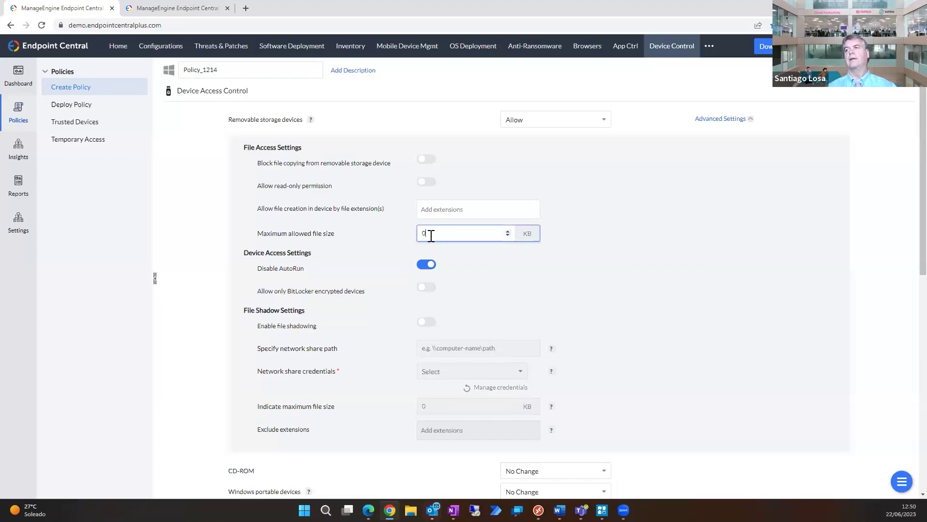
# - Enable file shadowing for removable storage devices and review its exclude extensions option and the rest of the policy
pyautogui.click(424, 321)
pyautogui.scroll(-1, 456, 353)
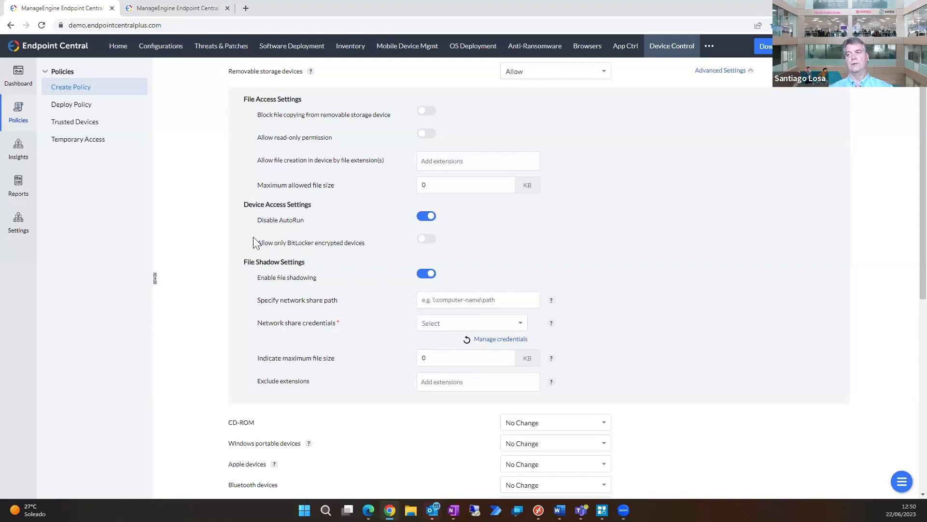
pyautogui.click(443, 382)
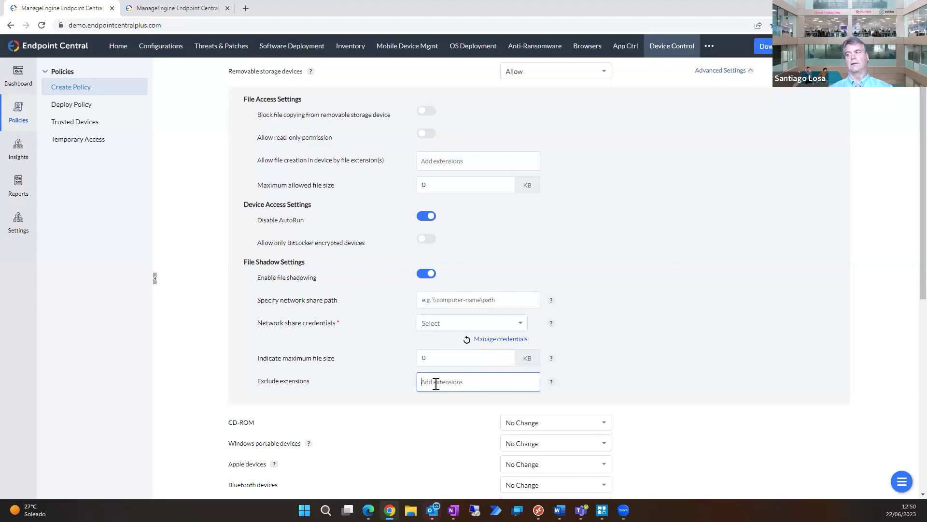
pyautogui.scroll(-4, 435, 383)
pyautogui.scroll(5, 436, 383)
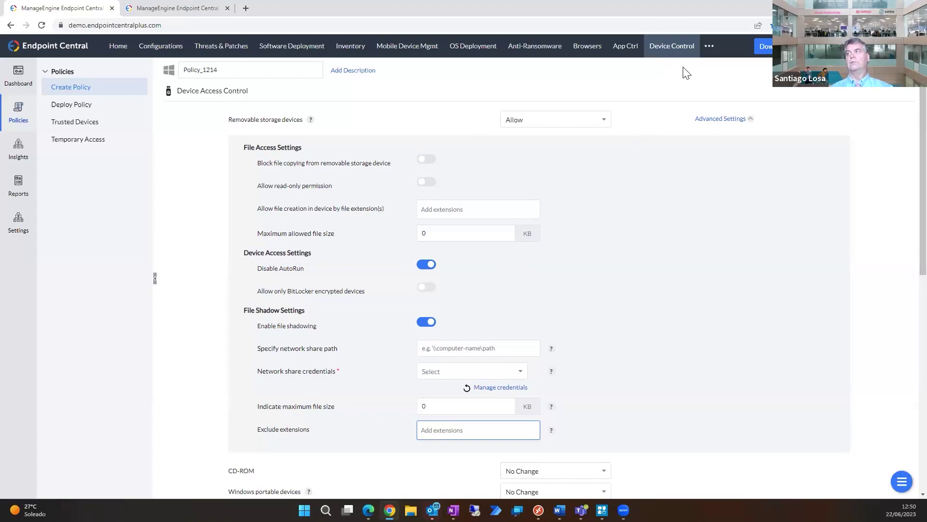
# - Review the Missing Patches, Software Vulnerabilities and Detected CVEs lists in Threats & Patches
pyautogui.click(226, 49)
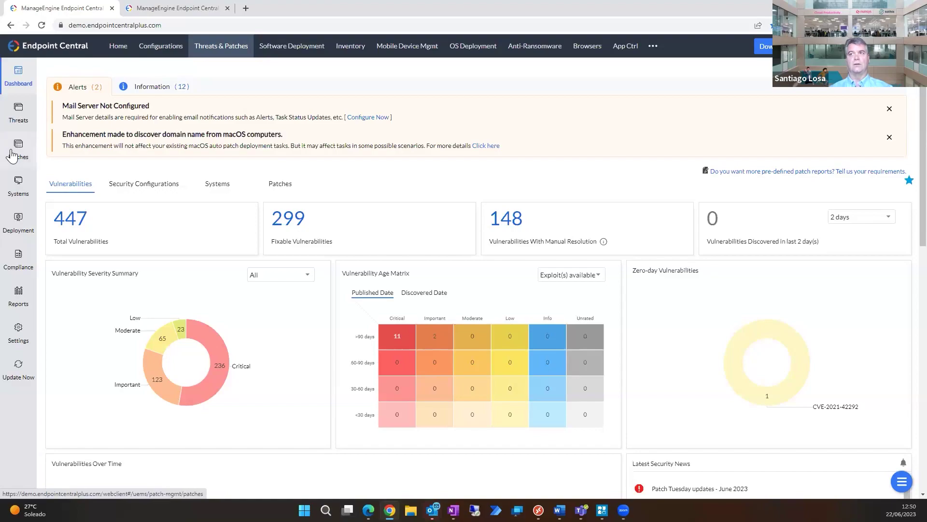
pyautogui.click(24, 155)
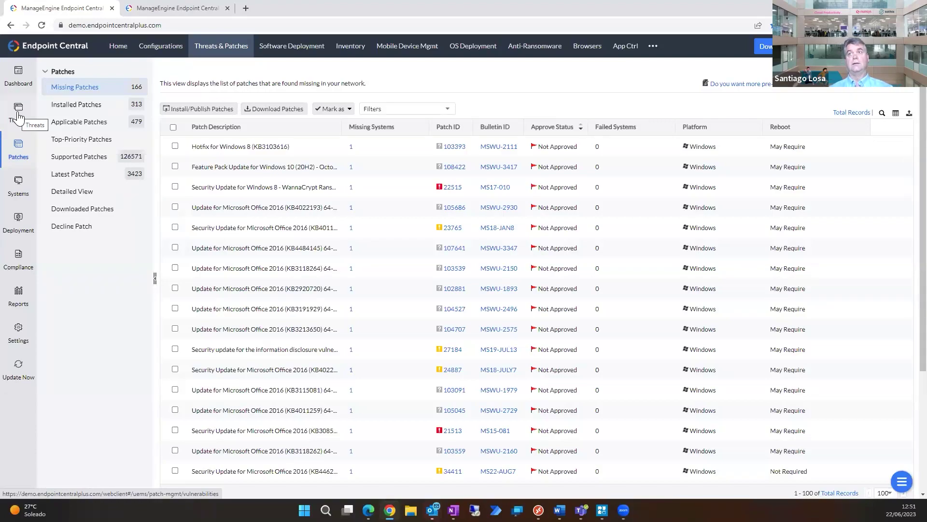
pyautogui.click(18, 114)
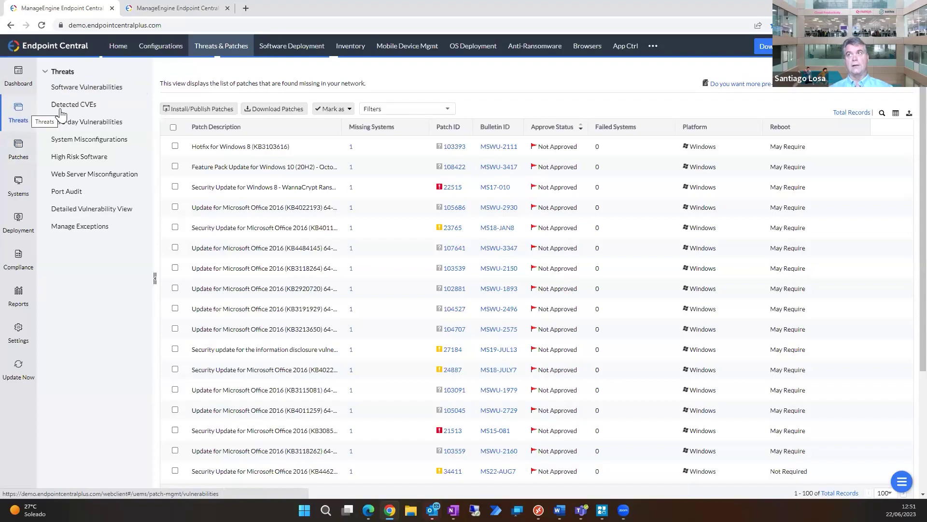
pyautogui.click(84, 89)
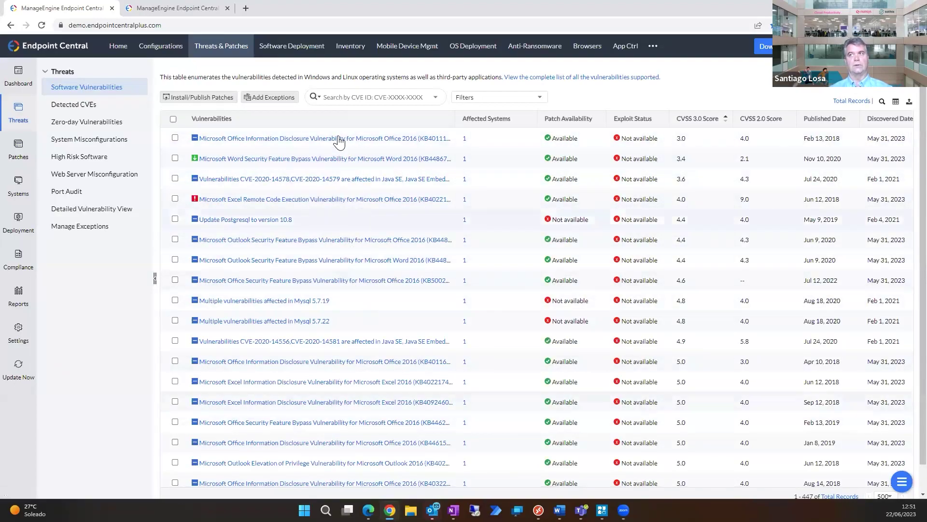
pyautogui.click(84, 108)
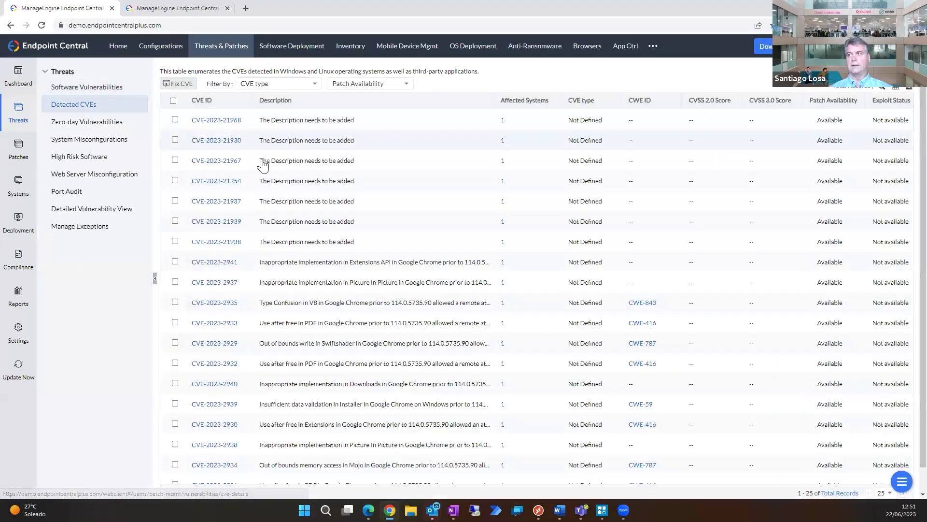
# - Review the Zero-day Vulnerabilities, System Misconfigurations, High Risk Software and Port Audit lists under Threats
pyautogui.click(87, 126)
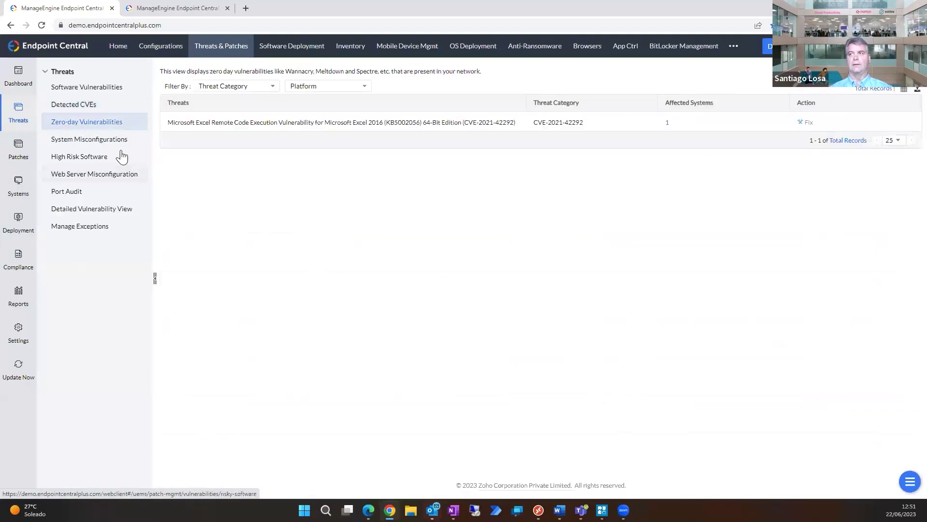
pyautogui.click(90, 139)
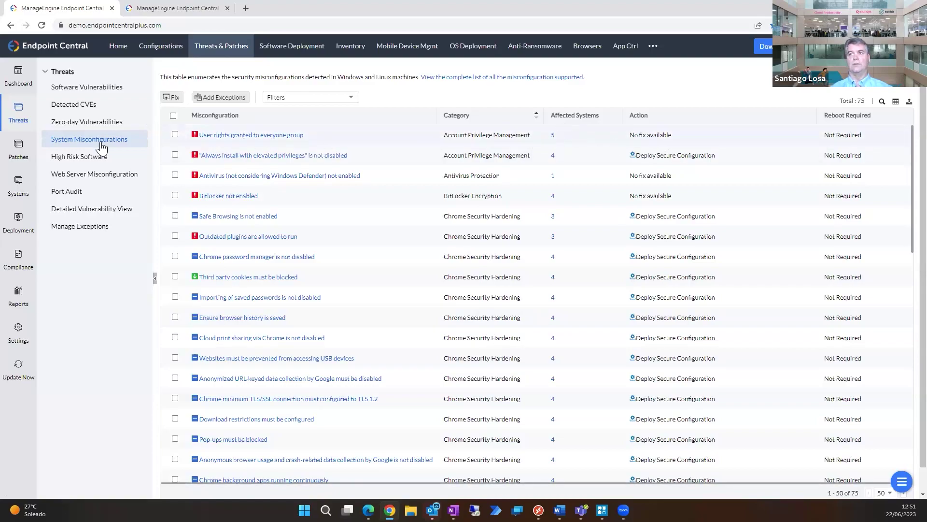
pyautogui.click(70, 163)
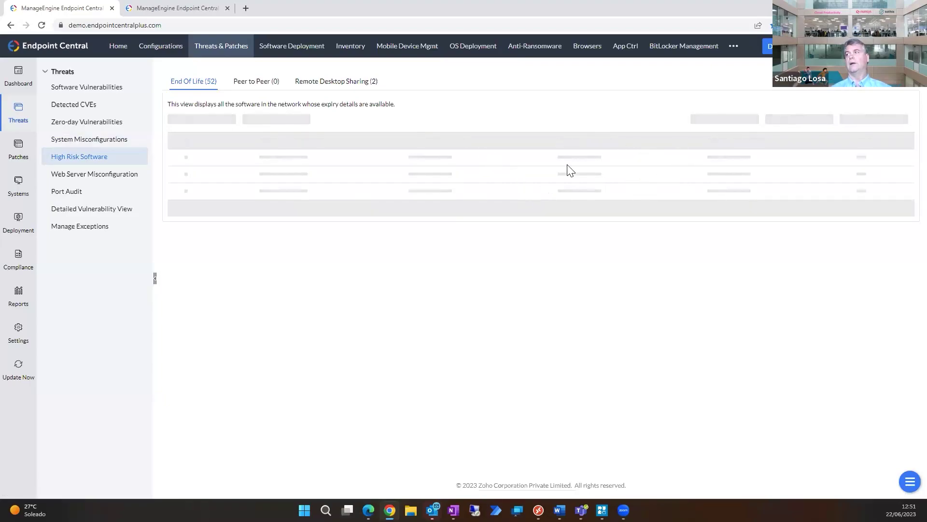
pyautogui.click(71, 194)
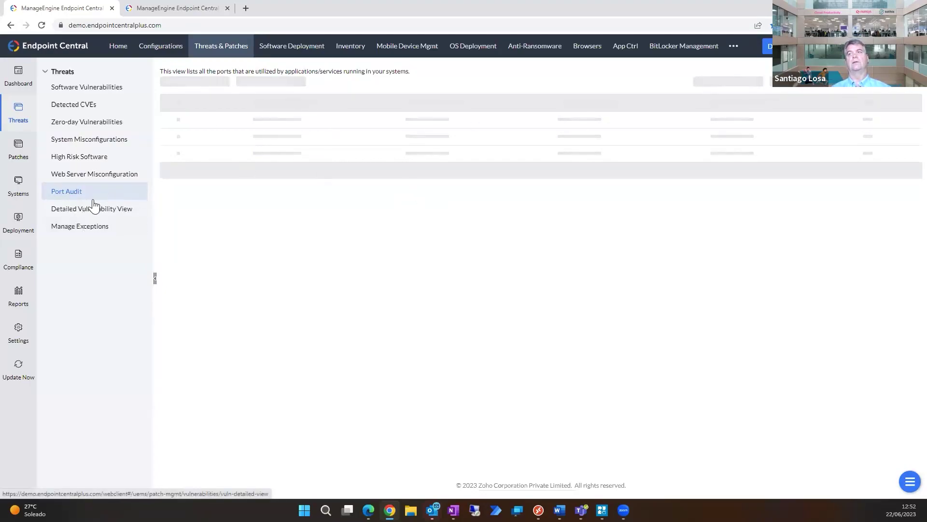
# - Check the filter options of the Missing Patches list and view the systems missing the Windows 8 WannaCrypt security update
pyautogui.click(18, 150)
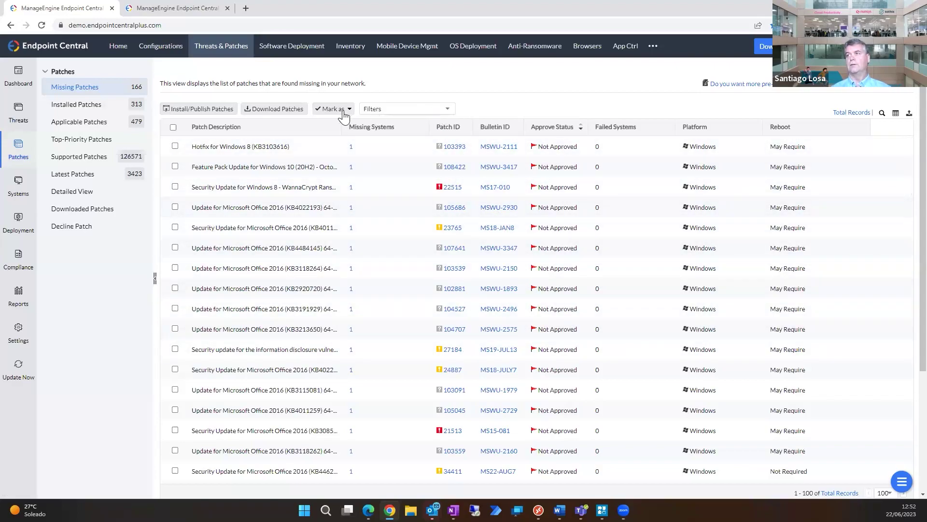
pyautogui.click(447, 111)
pyautogui.click(446, 112)
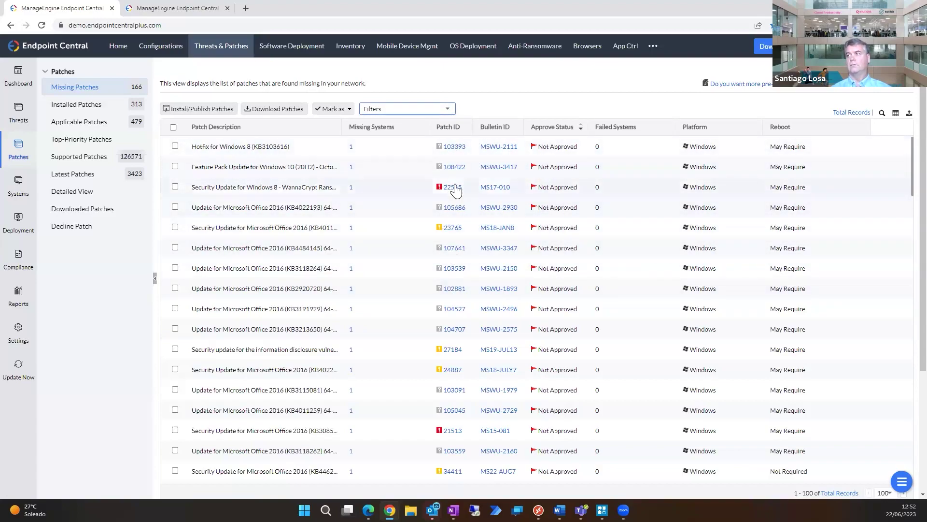
pyautogui.click(351, 189)
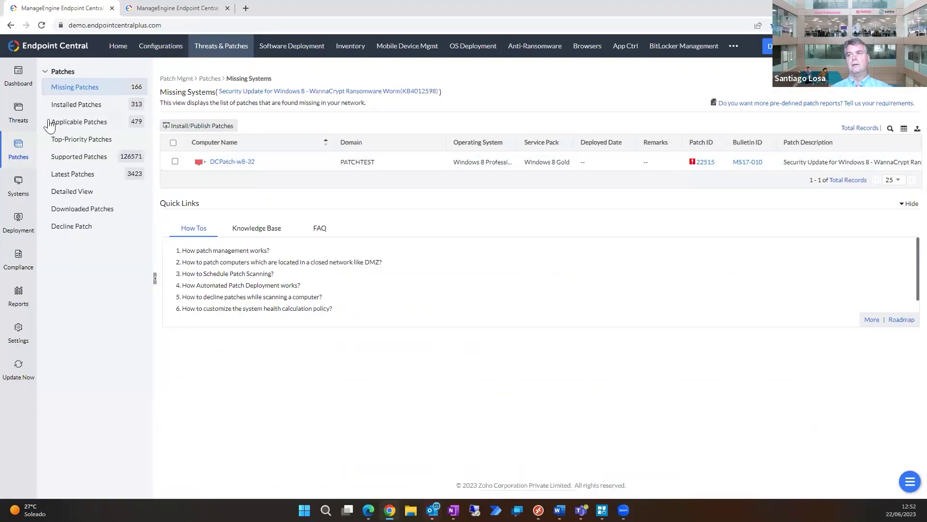
# - Review the managed systems by patches and the Manual Deployment, Test and Approve and Automate Patch Deployment pages
pyautogui.click(18, 187)
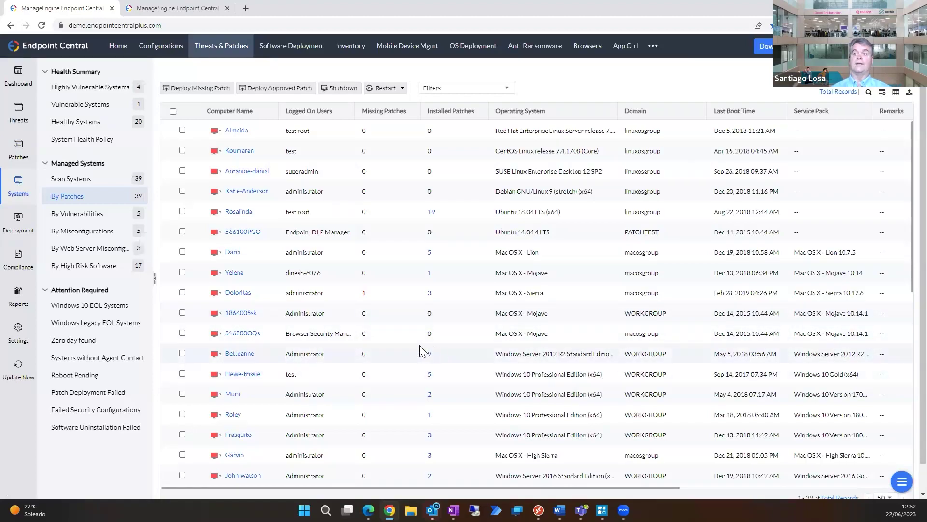
pyautogui.scroll(-10, 237, 202)
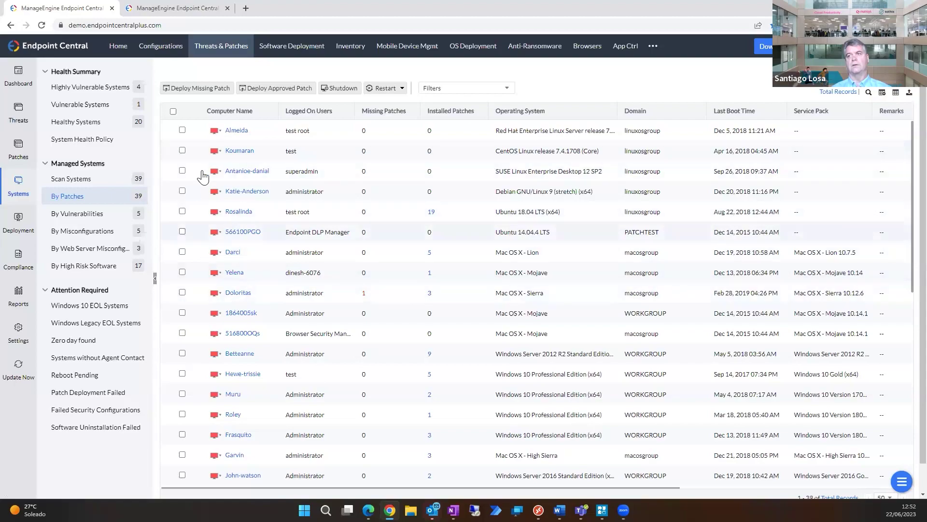
pyautogui.click(26, 215)
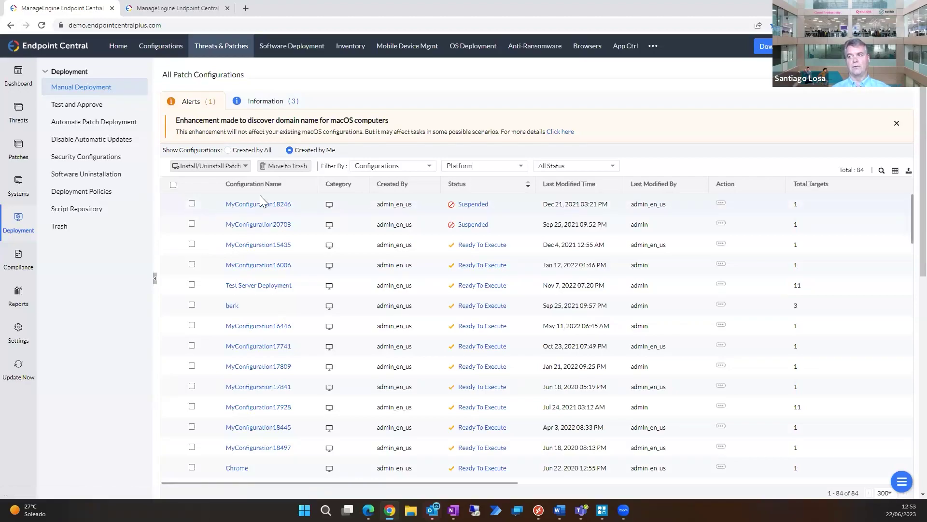
pyautogui.click(93, 110)
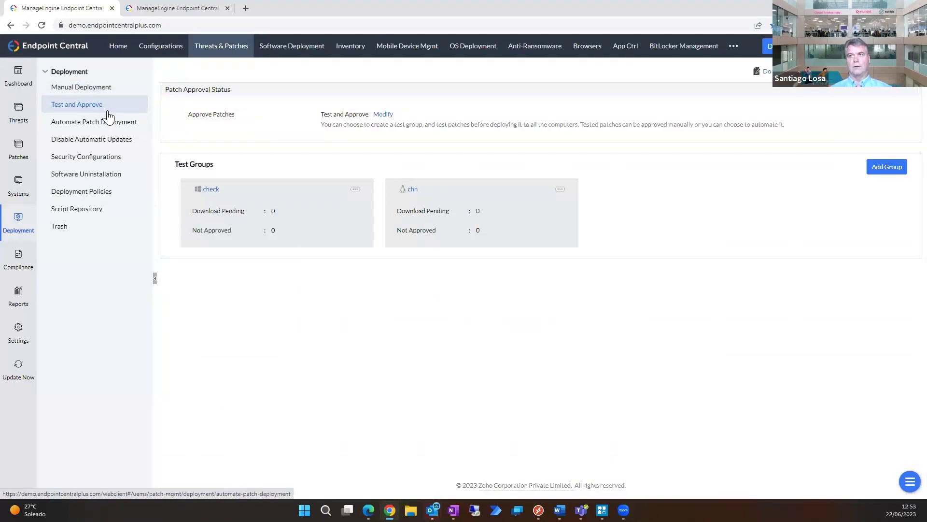
pyautogui.click(86, 129)
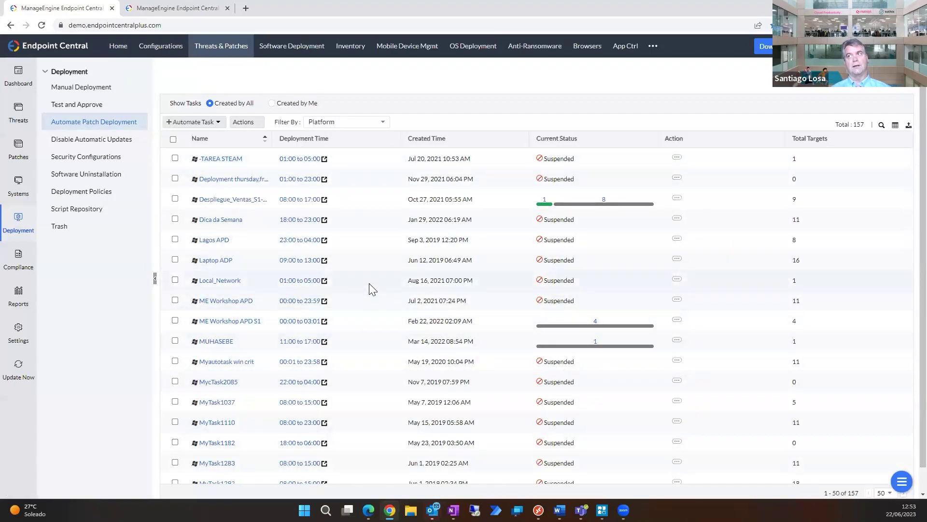
# - Start an automated patch task covering Microsoft Security Updates, Service Packs, Feature Packs and Non Security Updates of every severity except Important
pyautogui.click(210, 123)
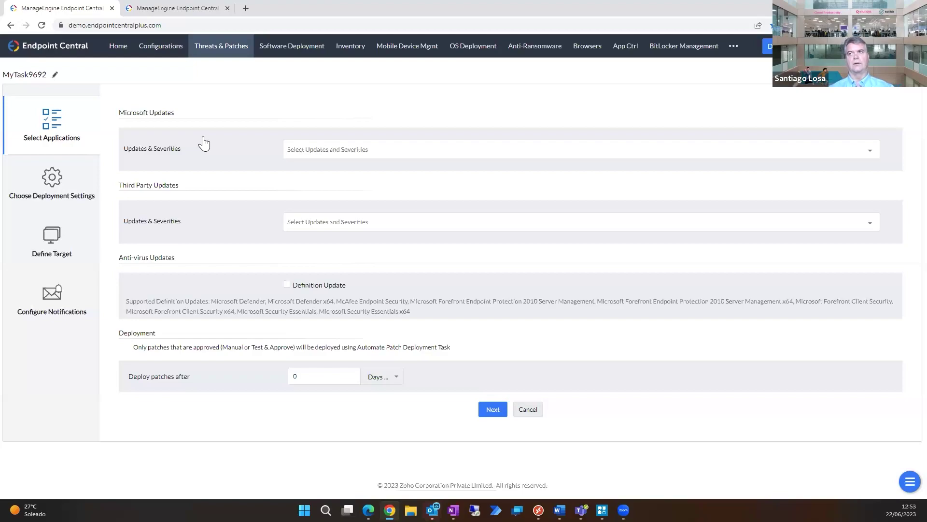
pyautogui.click(391, 149)
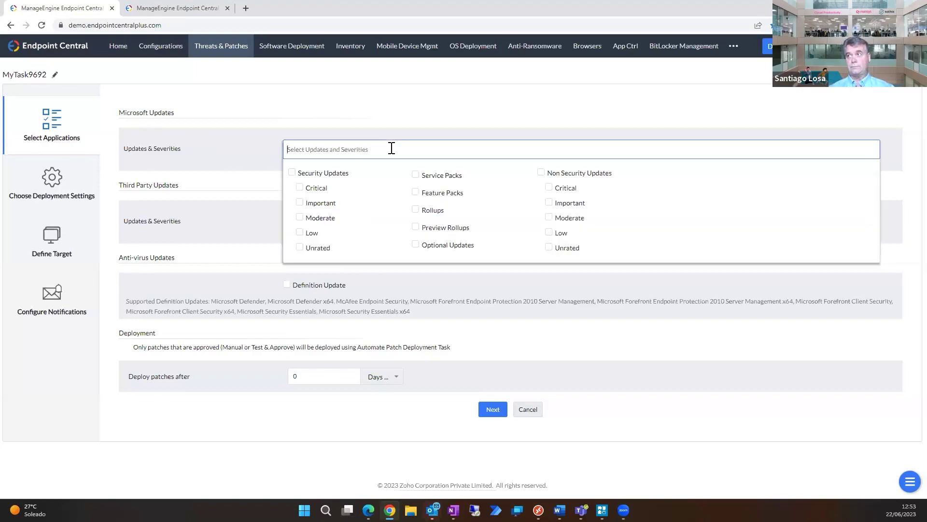
pyautogui.click(291, 172)
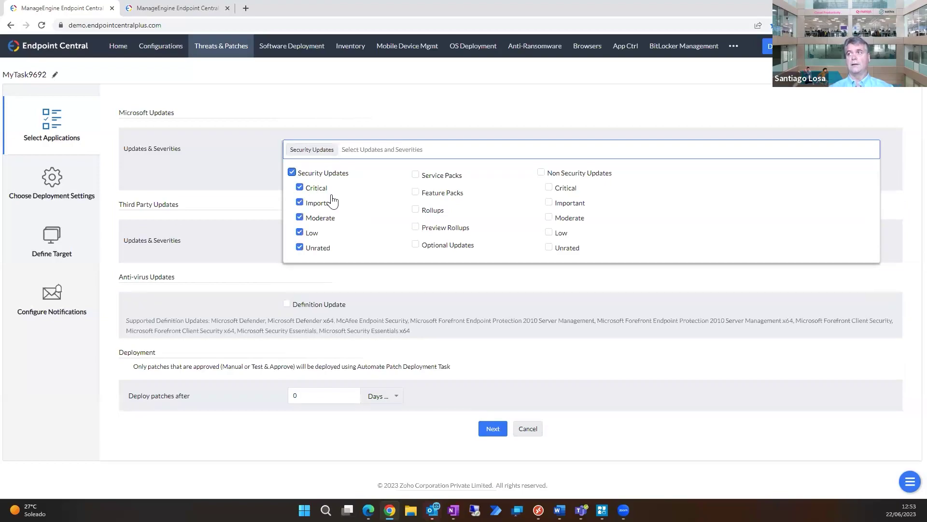
pyautogui.click(416, 175)
pyautogui.click(415, 193)
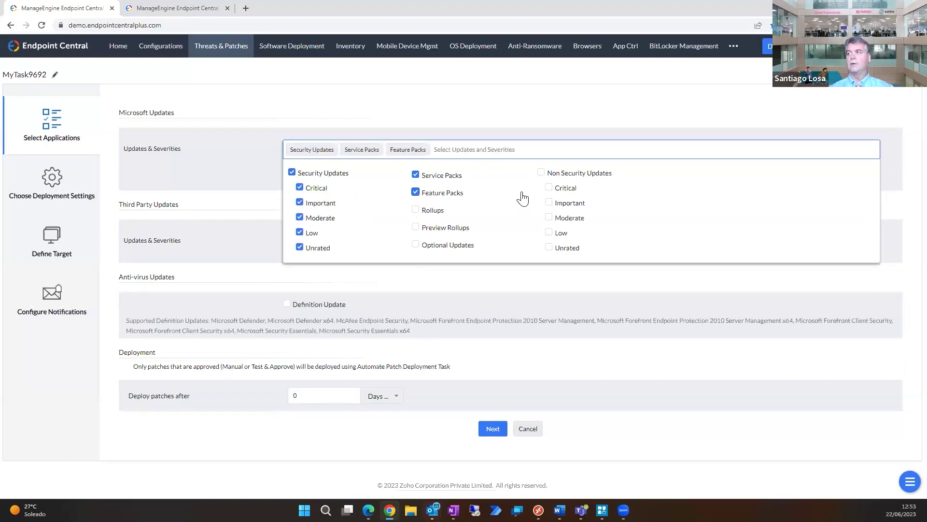
pyautogui.click(541, 173)
pyautogui.click(549, 188)
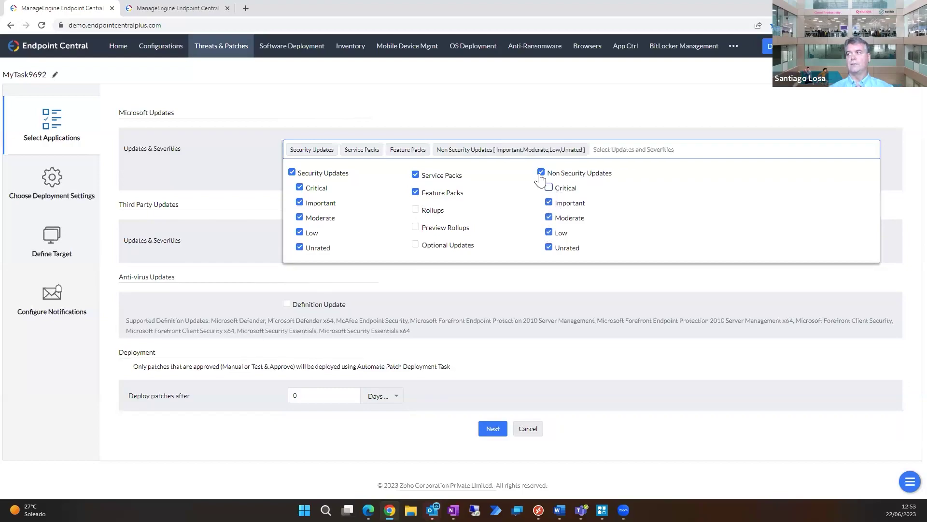
pyautogui.click(549, 202)
pyautogui.click(549, 187)
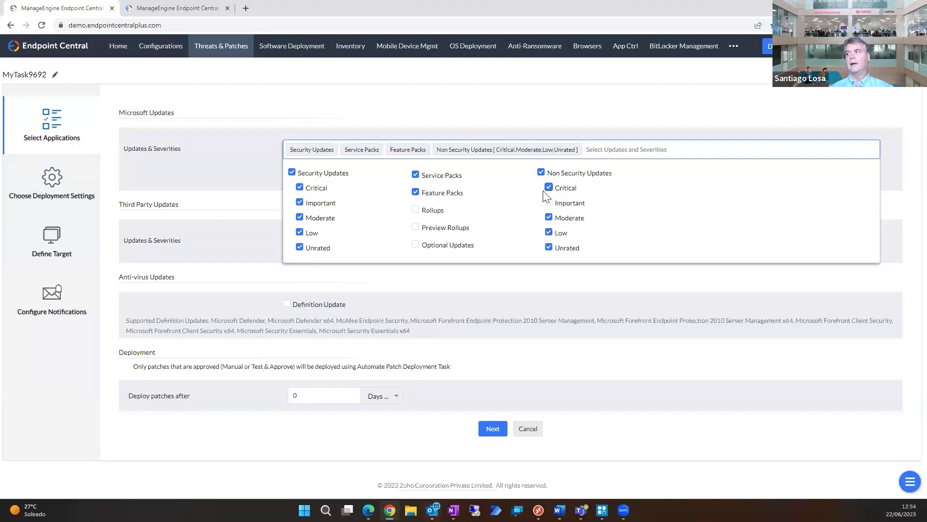
pyautogui.click(468, 278)
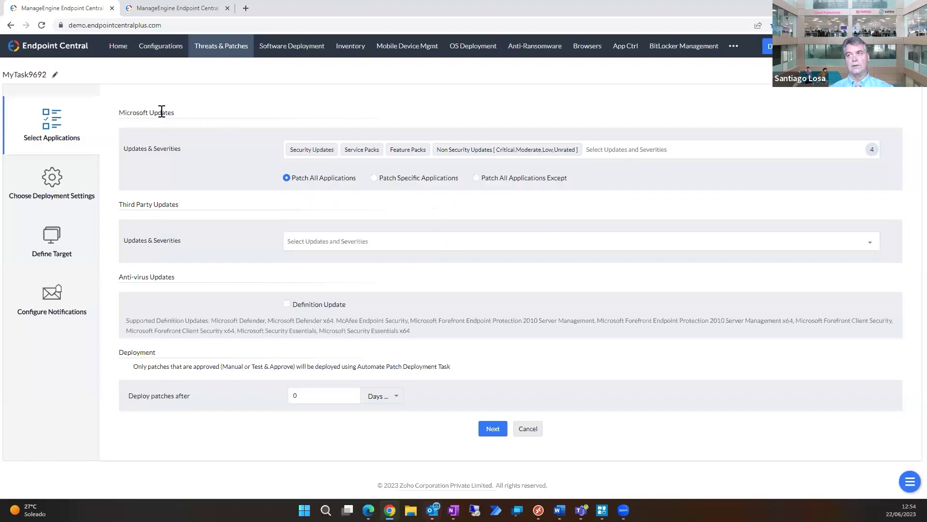
# - Include all severities of third-party updates in the patch deployment task
pyautogui.click(371, 240)
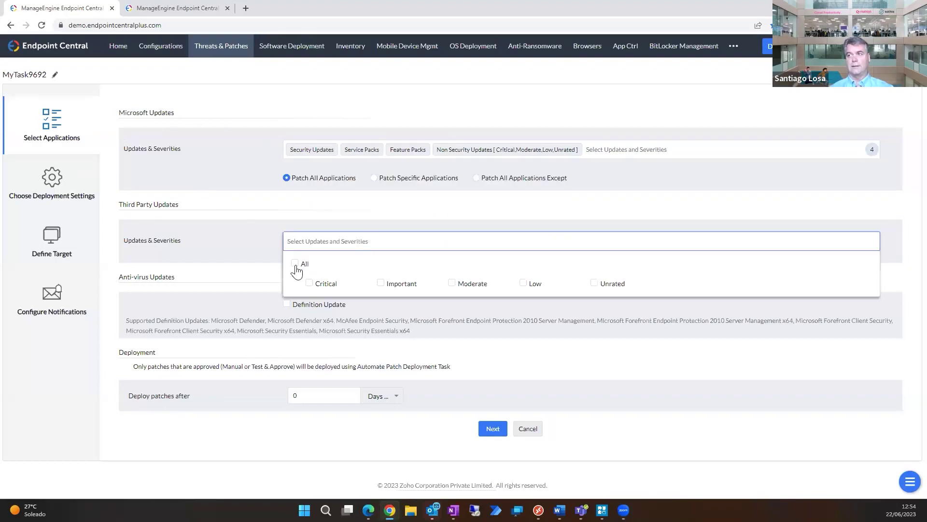
pyautogui.click(295, 265)
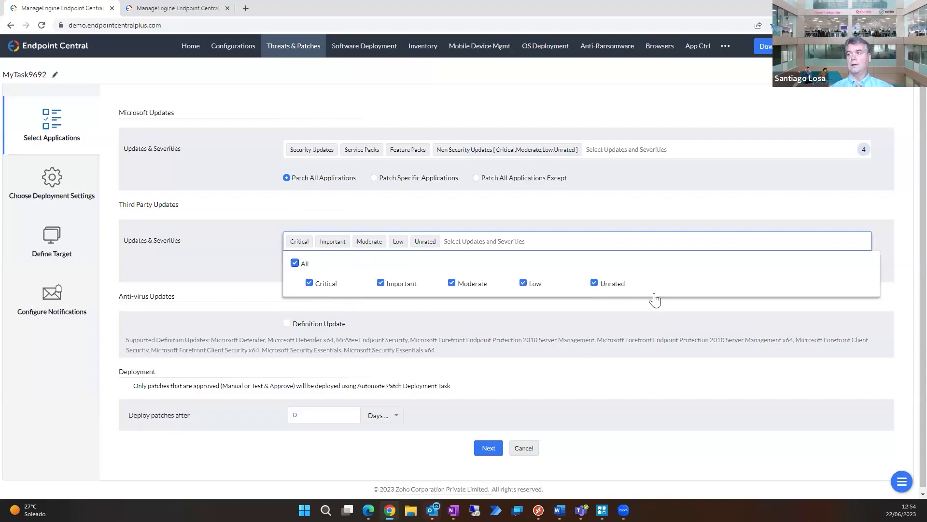
pyautogui.click(230, 280)
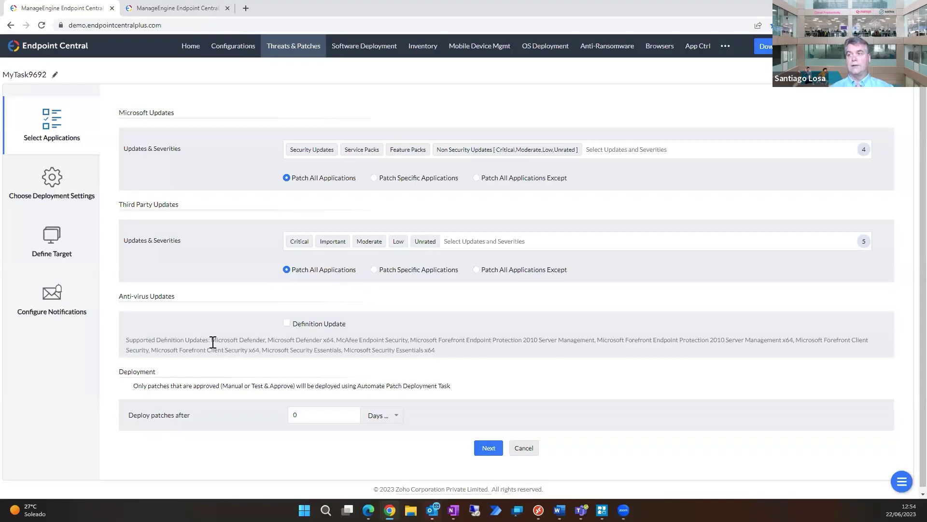
# - Highlight the supported anti-virus products and try out the Definition Update option, leaving it disabled
pyautogui.moveTo(213, 341); pyautogui.dragTo(370, 340)
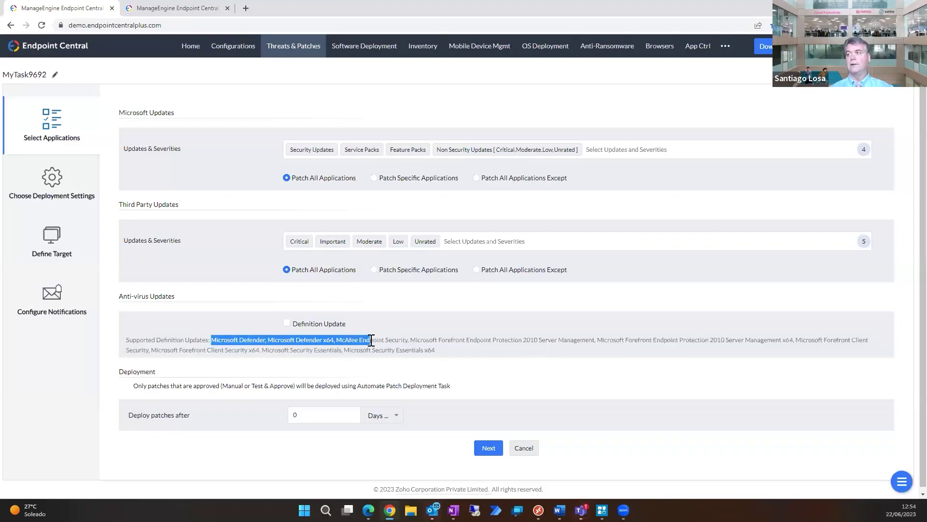
pyautogui.click(383, 332)
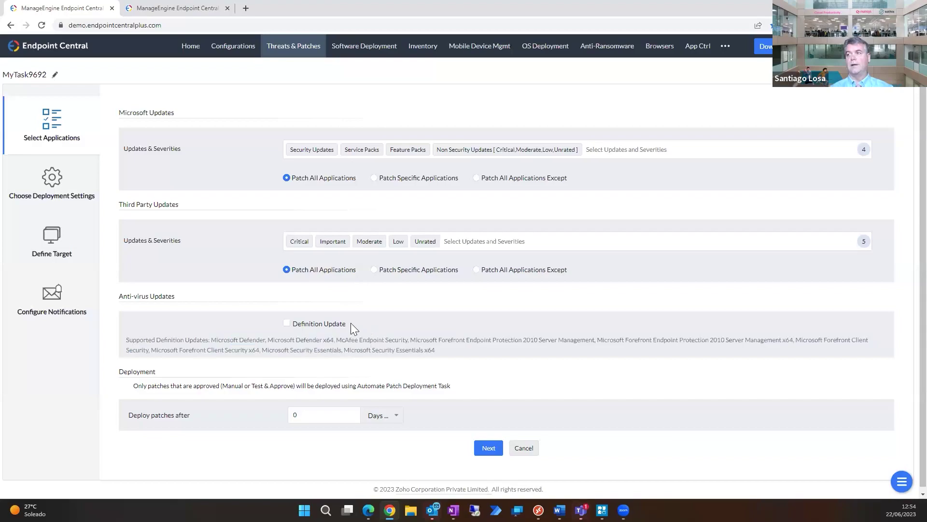
pyautogui.click(285, 323)
pyautogui.click(287, 323)
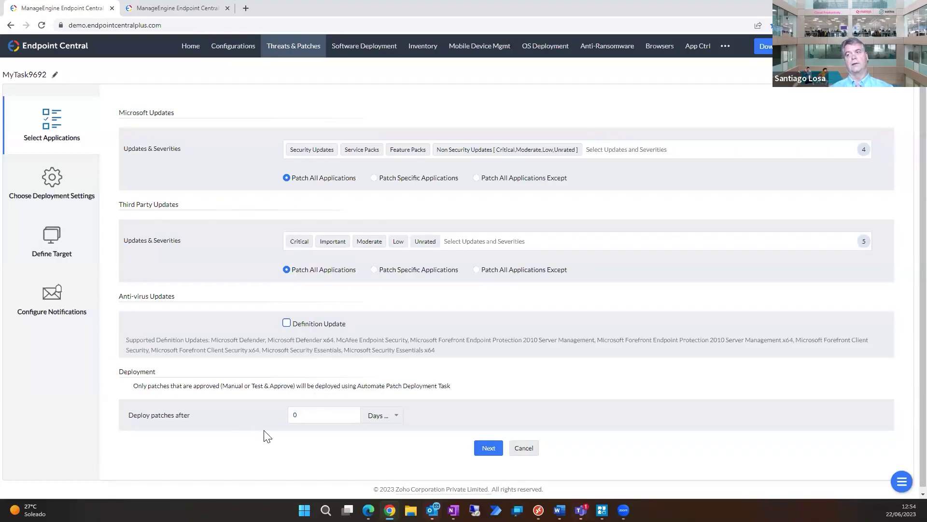
# - Try a patch deployment delay of 7 days and change it to 15 days
pyautogui.click(323, 416)
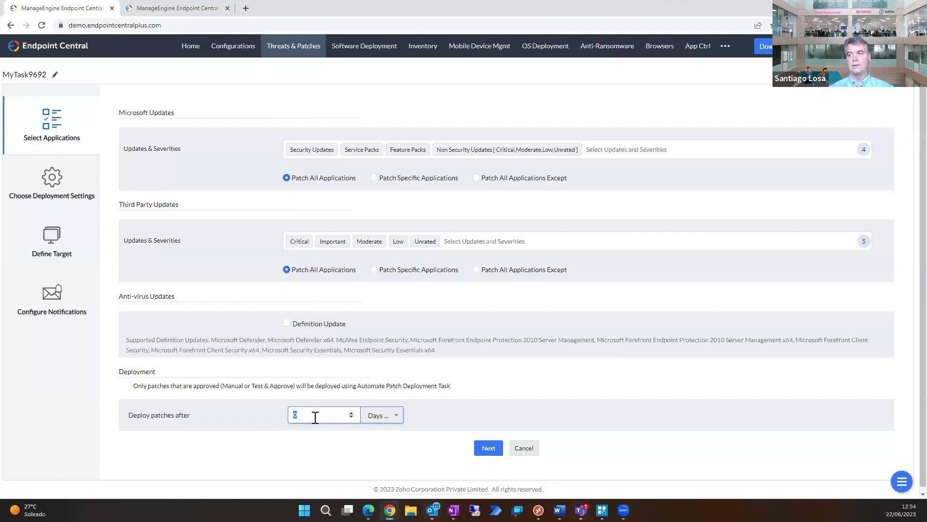
pyautogui.write('7')
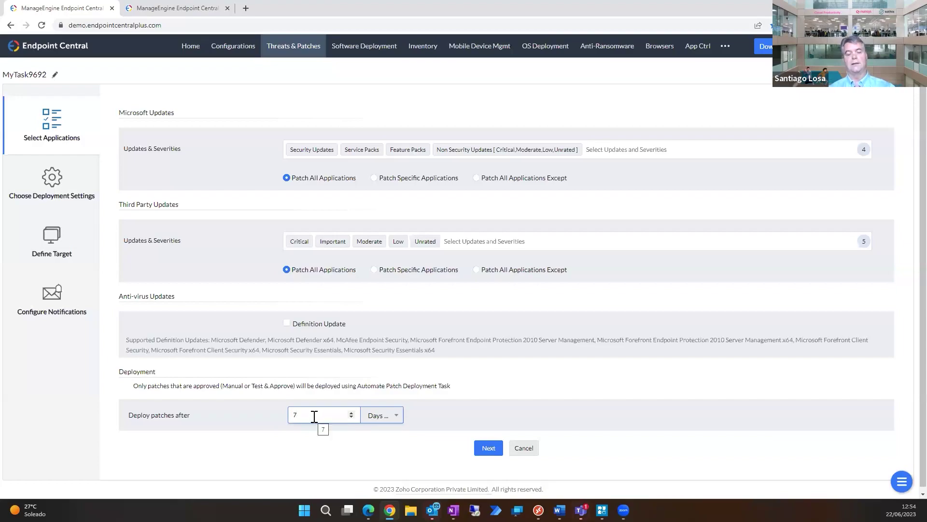
pyautogui.press('BackSpace')
pyautogui.write('15')
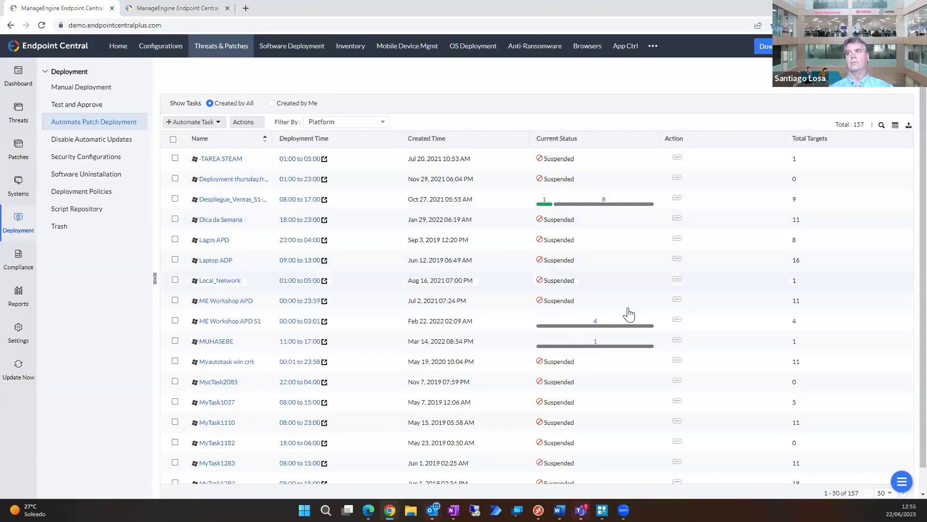
# - Review the Software Deployment packages and filter the application templates to the Windows operating system
pyautogui.click(293, 50)
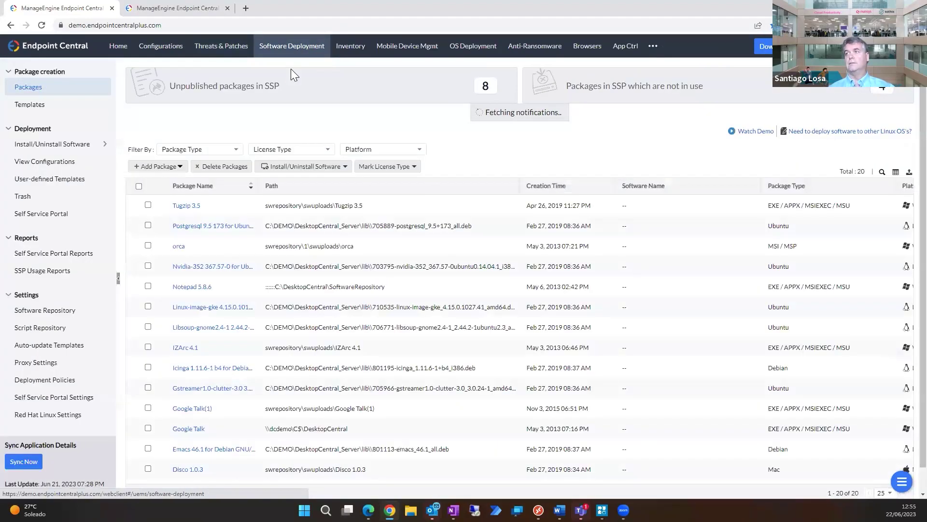
pyautogui.click(35, 105)
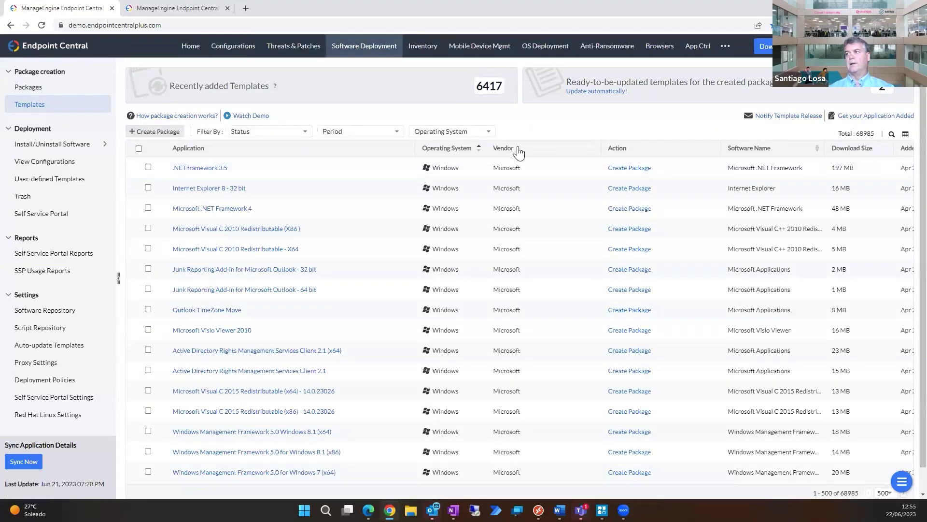
pyautogui.click(455, 133)
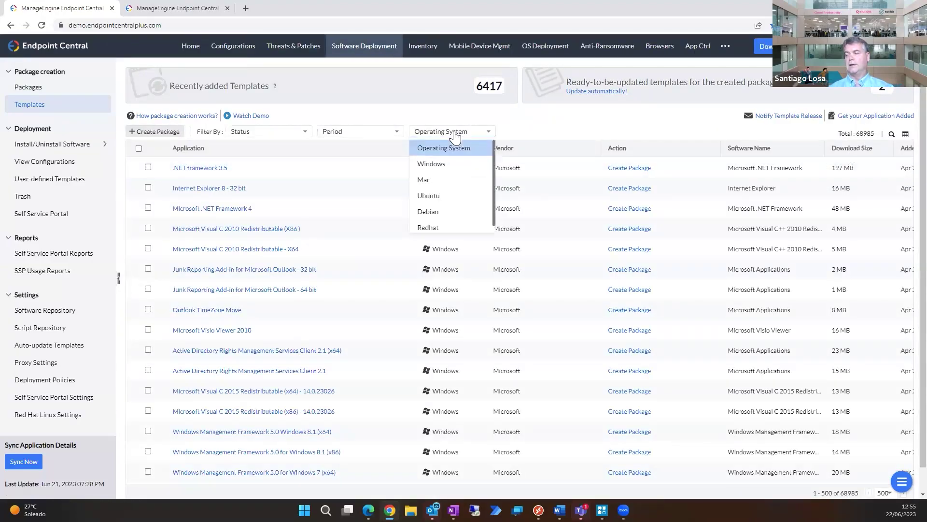
pyautogui.click(439, 164)
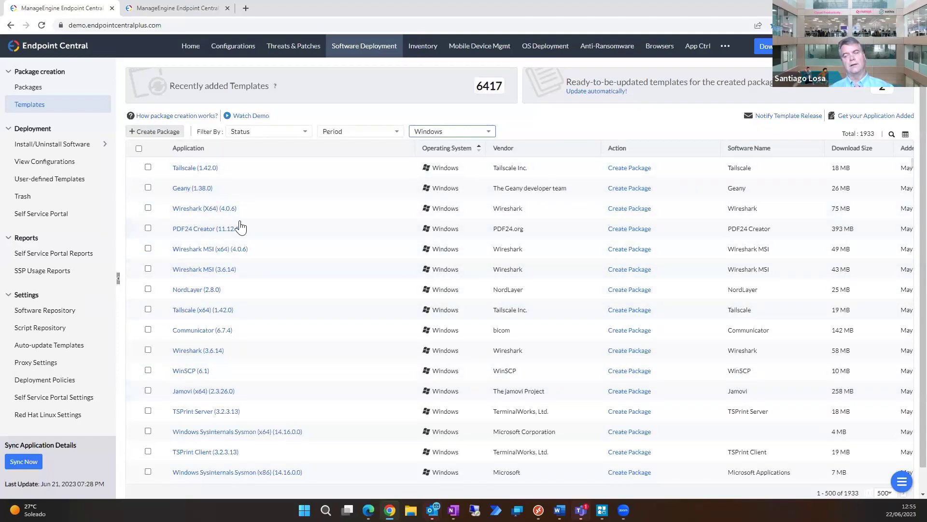
# - Open MyConfiguration17703 from the software configurations and view its summary and configuration details
pyautogui.click(42, 163)
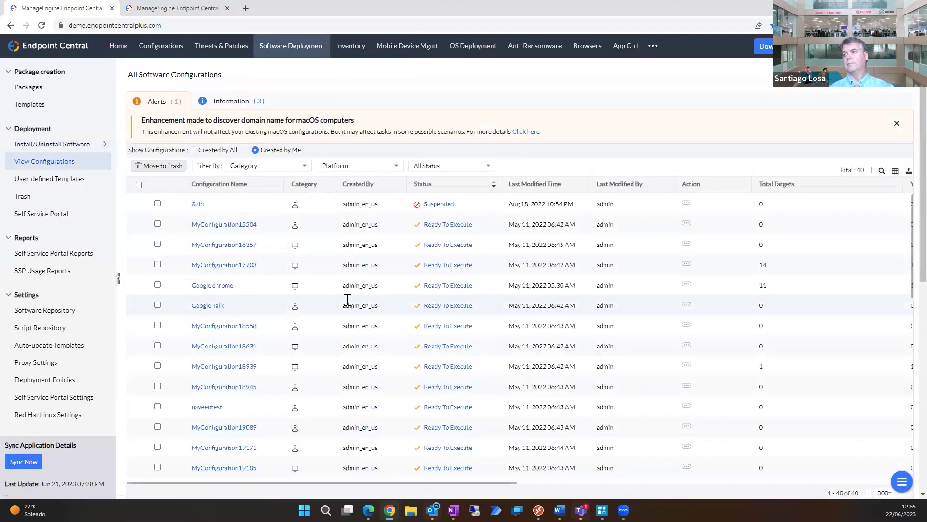
pyautogui.click(237, 266)
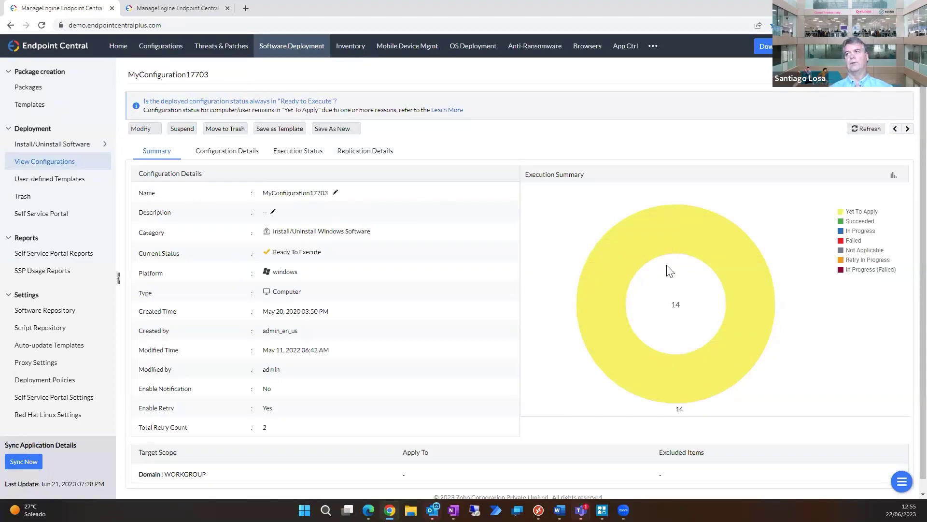
pyautogui.click(241, 157)
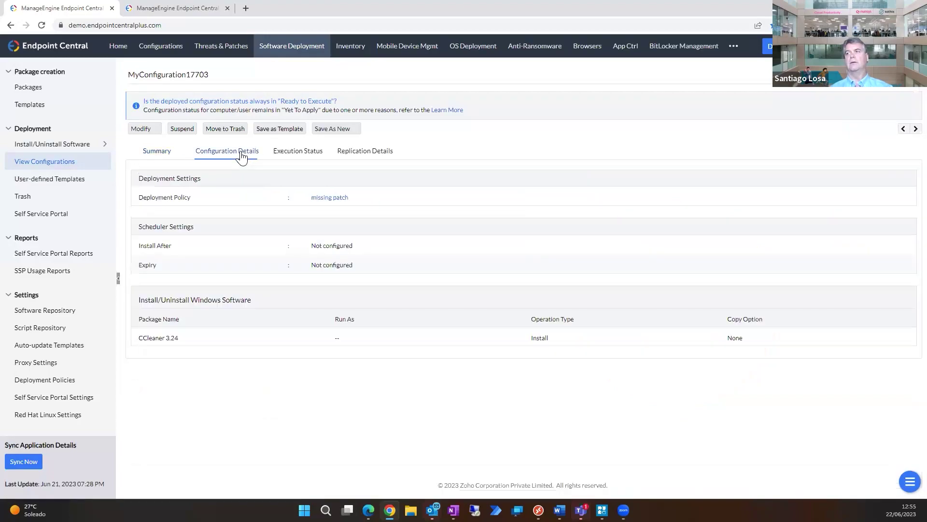
# - Check the execution status of MyConfiguration17703 on its target computers and bring up the Inventory overview
pyautogui.click(307, 155)
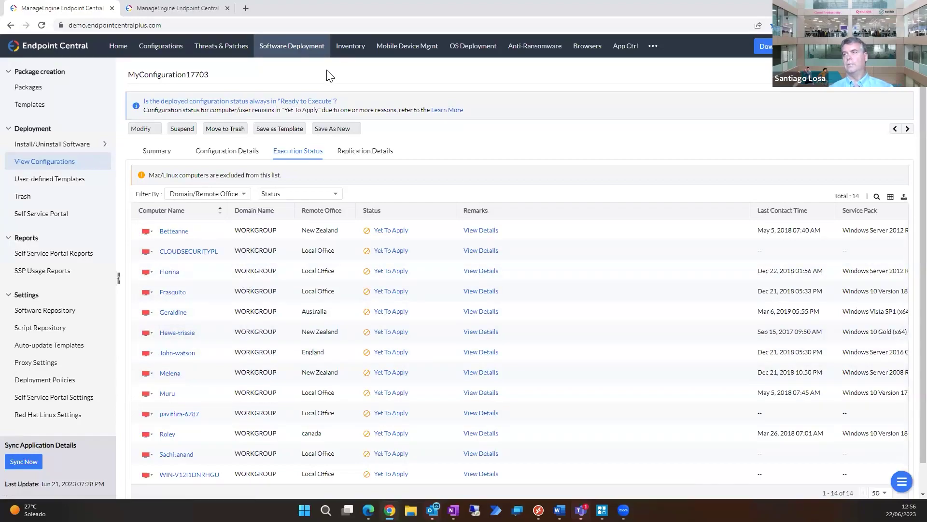
pyautogui.click(350, 49)
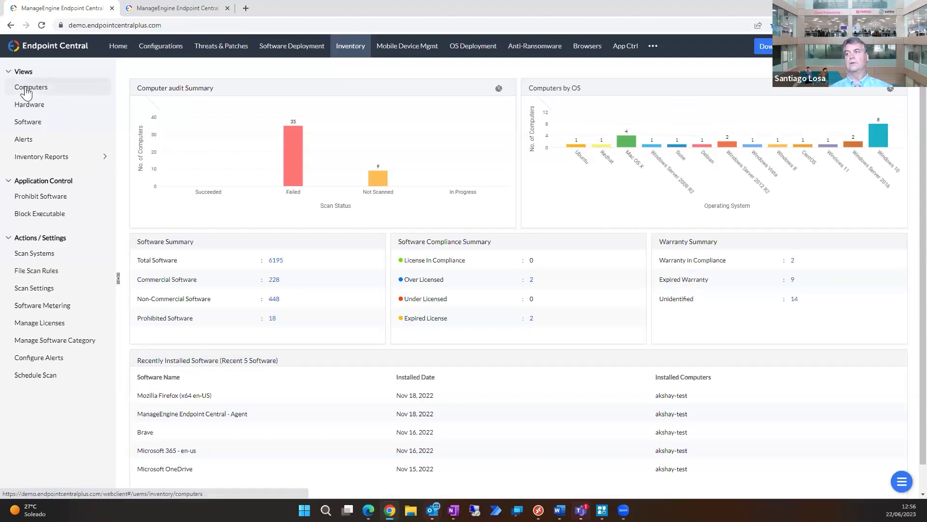
# - Open the Windows 11 test computer from the scanned inventory computers and review its asset, OS and device summary
pyautogui.click(26, 91)
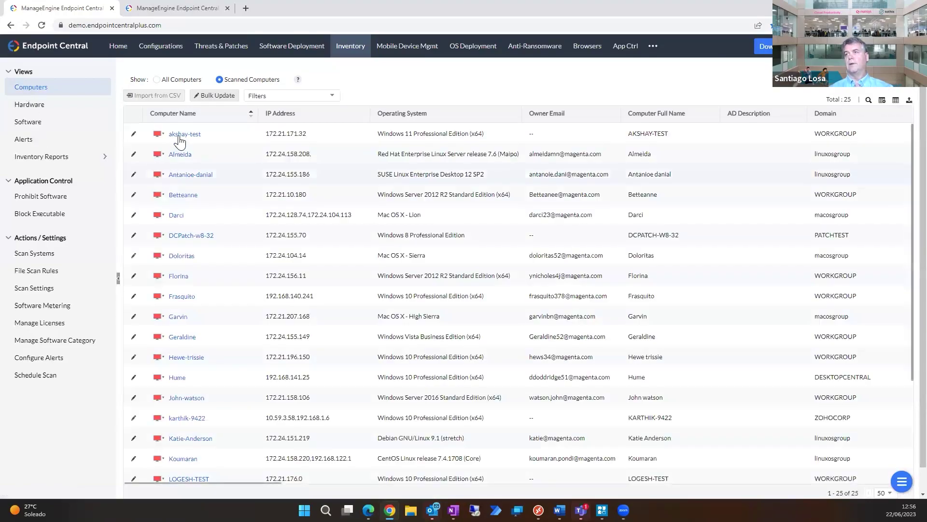
pyautogui.click(180, 136)
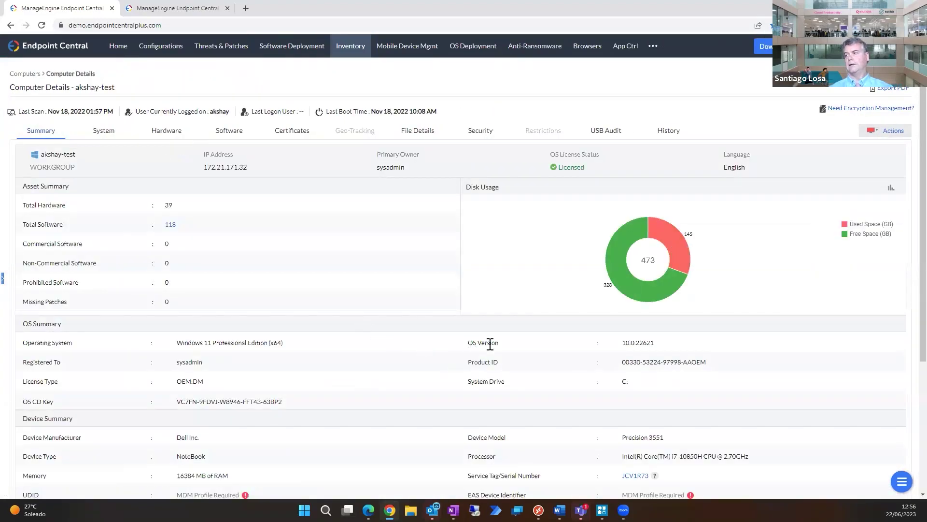
pyautogui.scroll(-2, 490, 344)
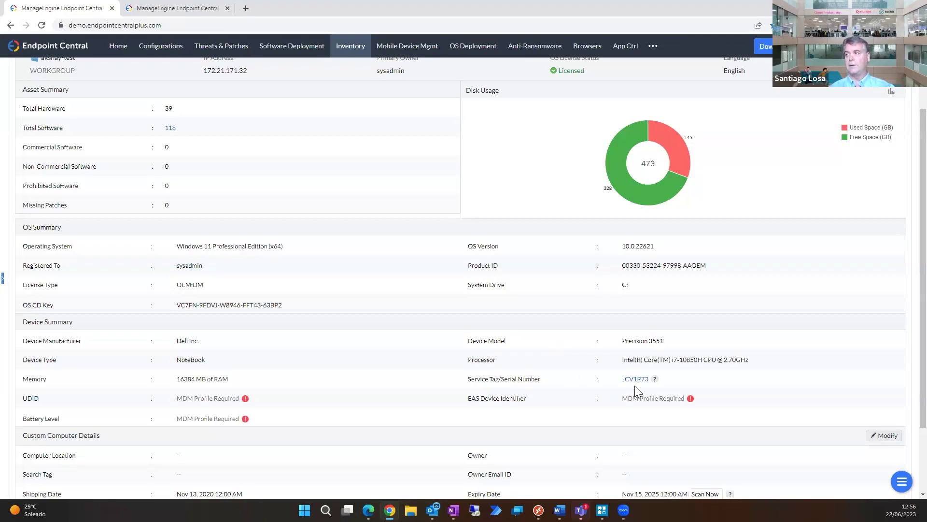
pyautogui.scroll(-3, 628, 382)
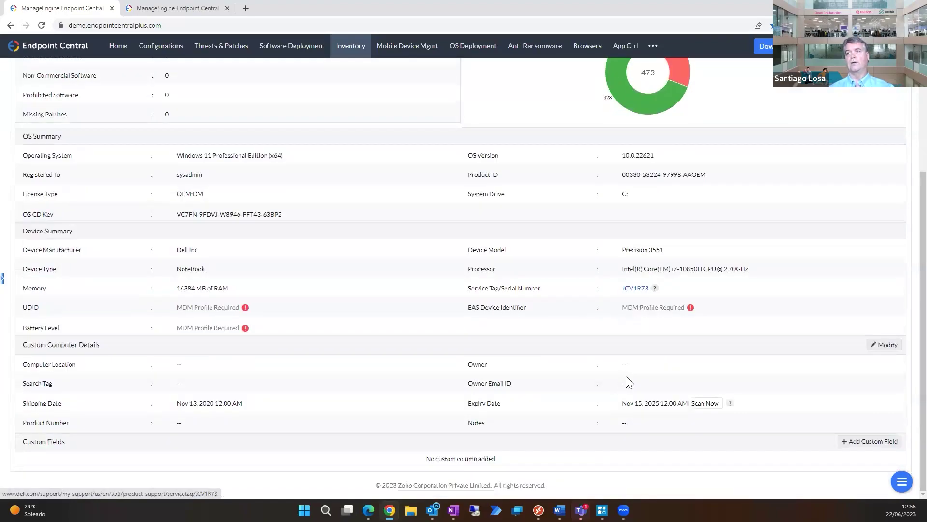
pyautogui.scroll(5, 626, 377)
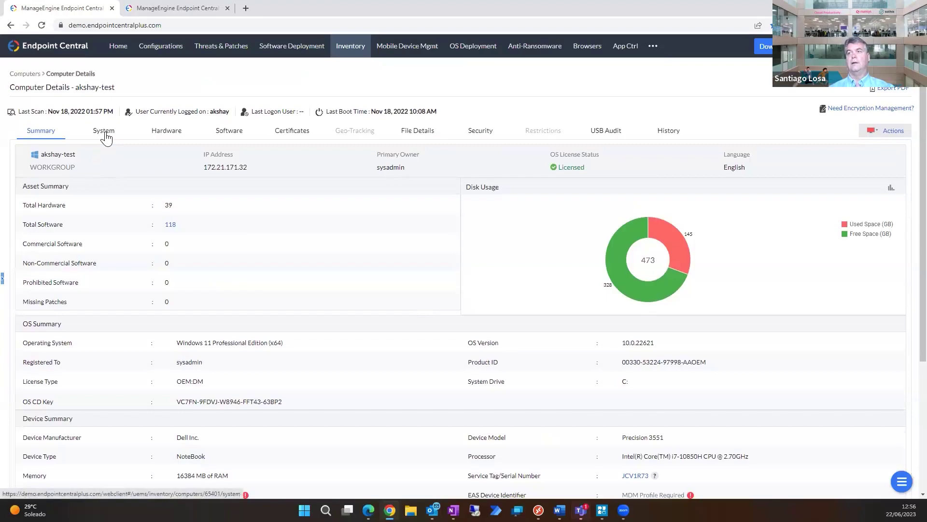
# - Inspect the computer's system users and services, and its physical memory under the hardware details
pyautogui.click(105, 135)
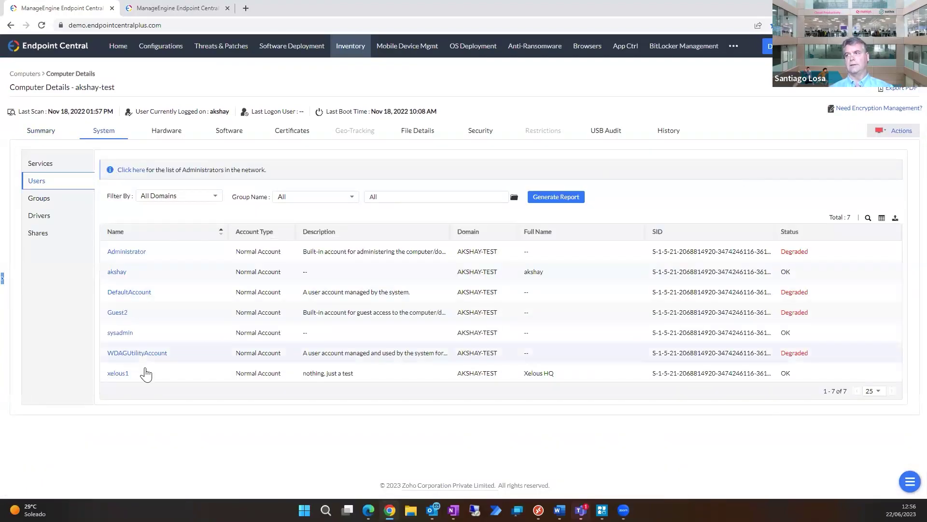
pyautogui.click(38, 166)
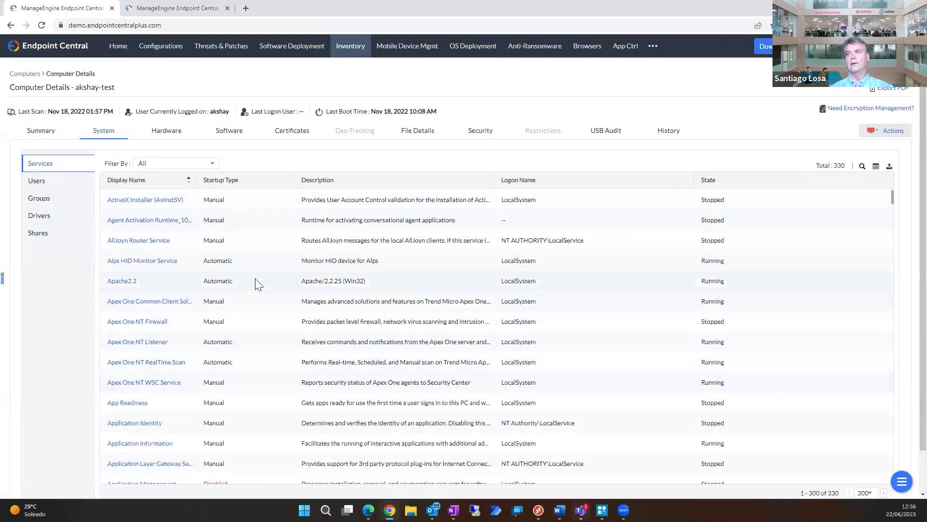
pyautogui.click(171, 138)
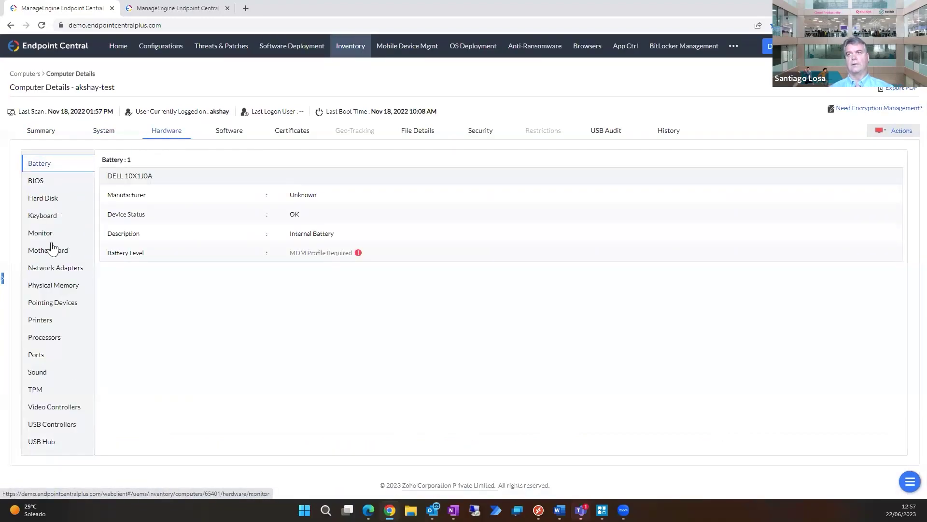
pyautogui.click(45, 290)
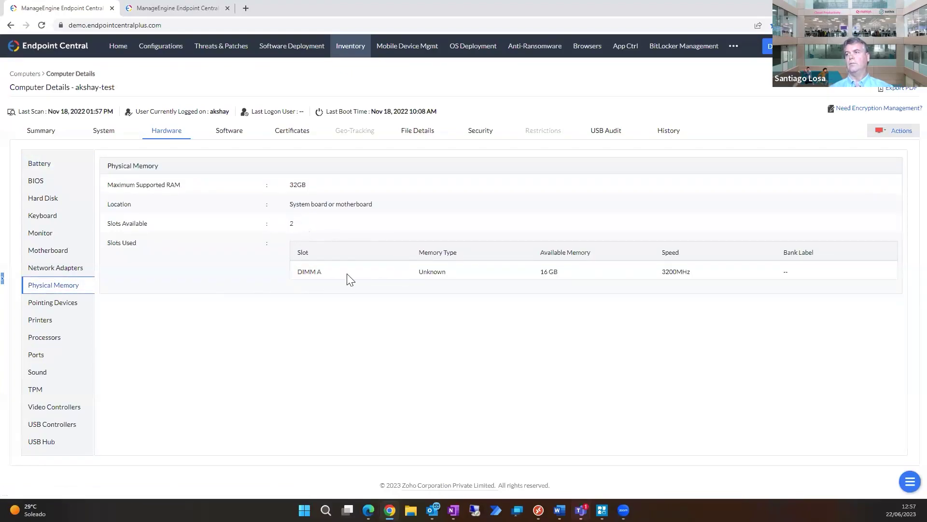
# - View the computer's installed desktop apps and filter them by the Prohibited access type
pyautogui.click(227, 131)
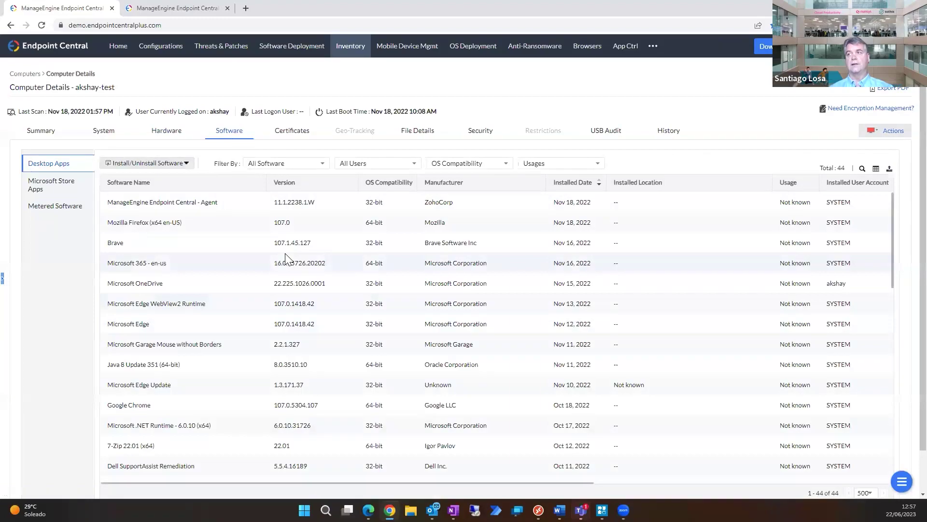
pyautogui.click(322, 165)
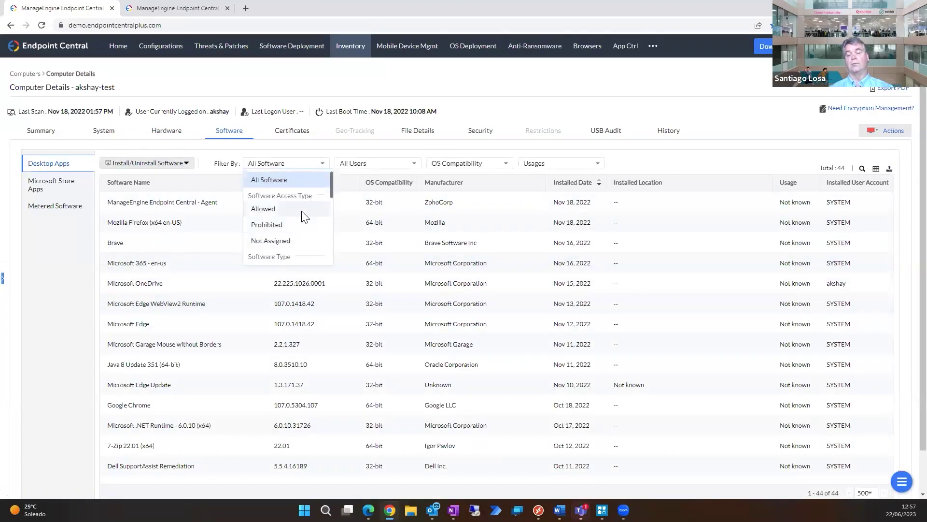
pyautogui.click(274, 226)
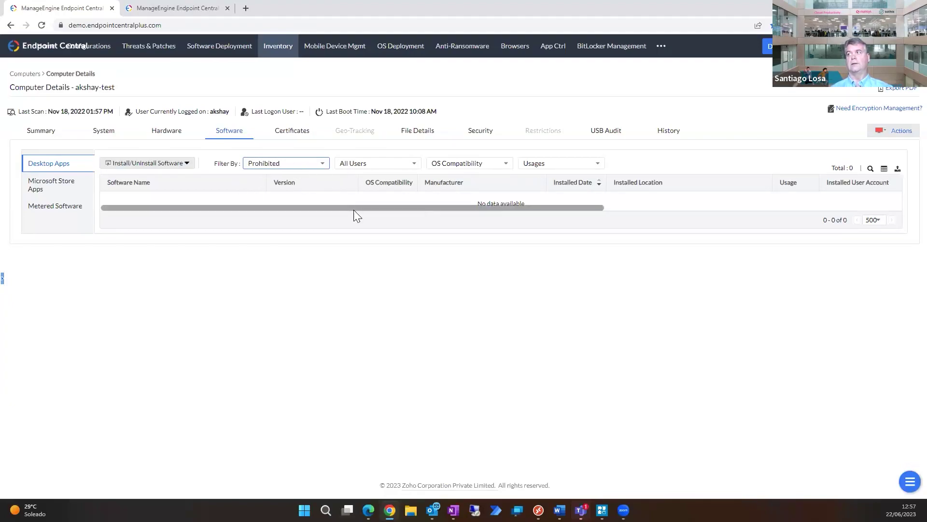
# - Review the computer's file scan summary and the rules listing file types, counts and memory used
pyautogui.click(421, 136)
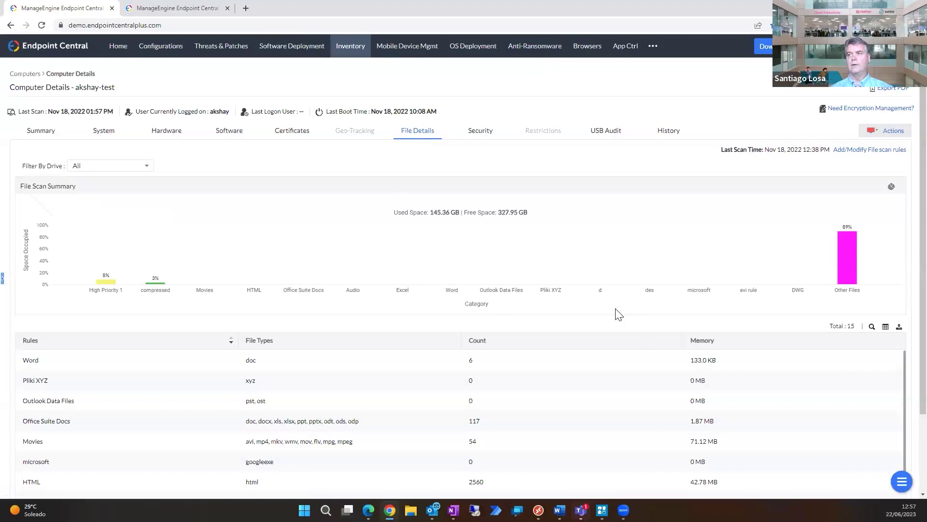
pyautogui.scroll(-1, 617, 314)
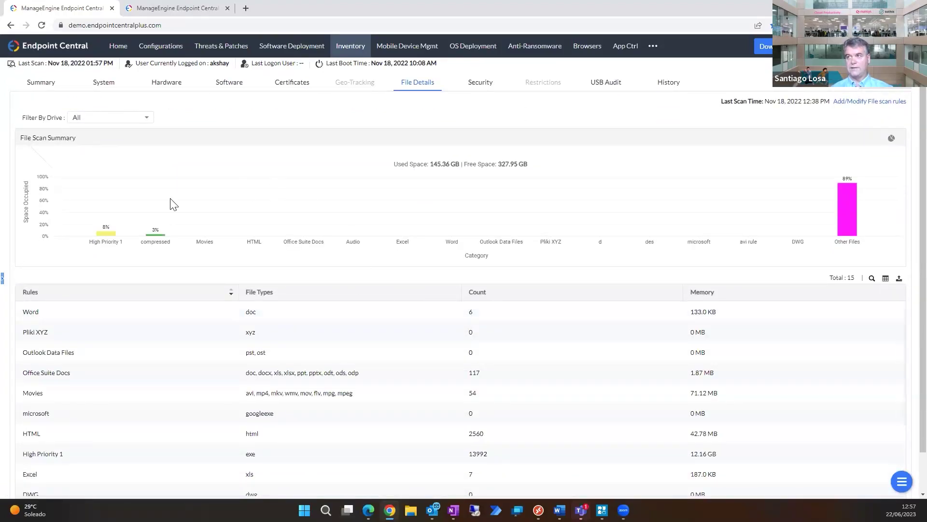
pyautogui.scroll(-4, 326, 389)
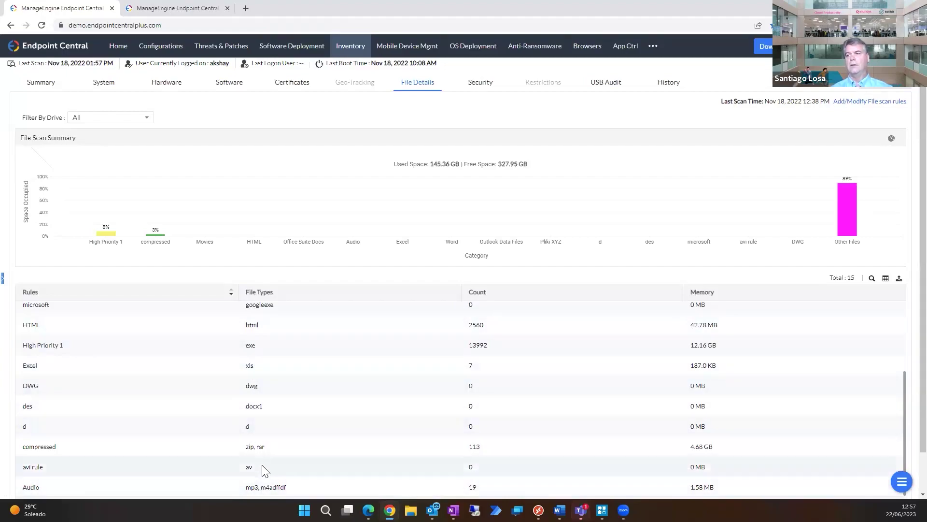
pyautogui.scroll(-1, 262, 458)
pyautogui.scroll(4, 253, 358)
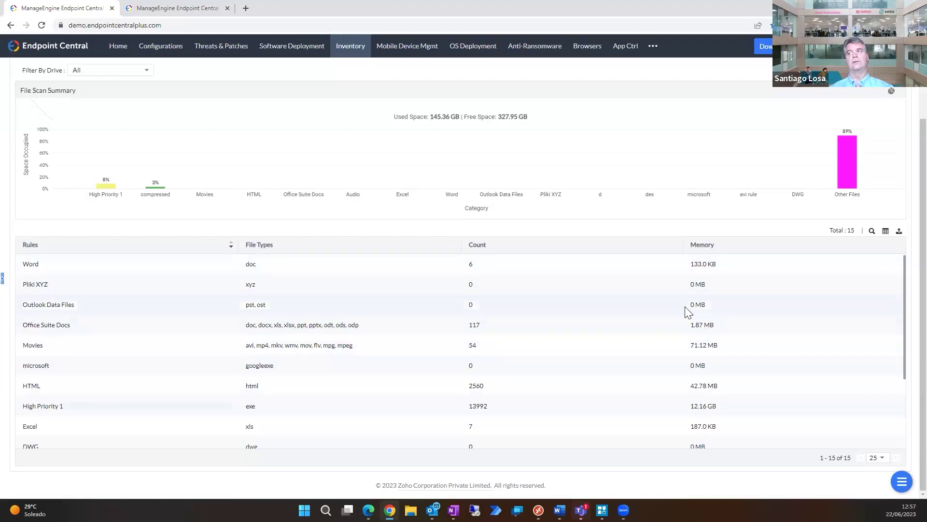
pyautogui.scroll(2, 611, 234)
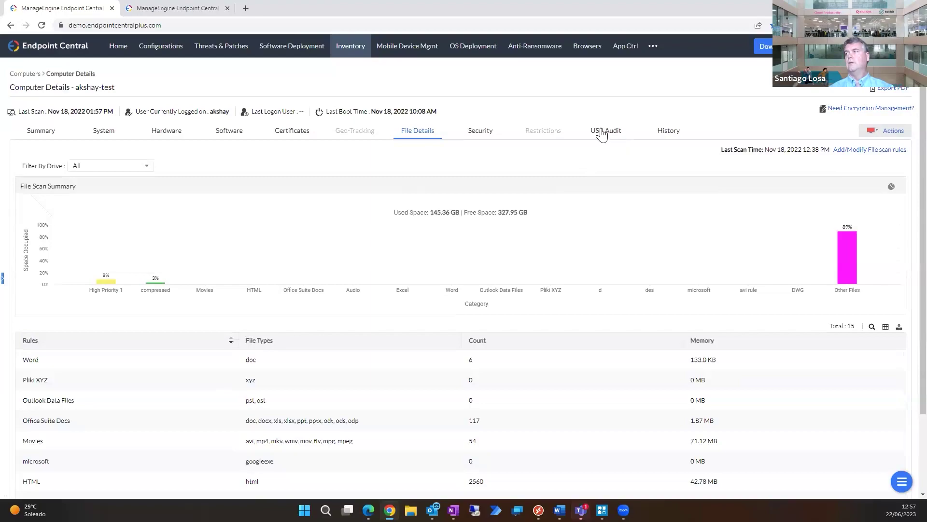
# - Check the computer's USB audit records and its audit change history
pyautogui.click(602, 131)
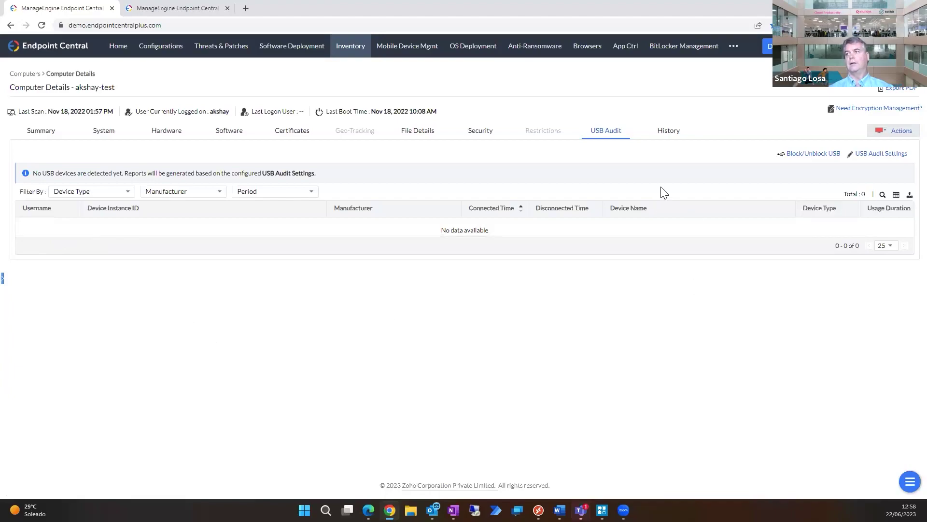
pyautogui.click(668, 137)
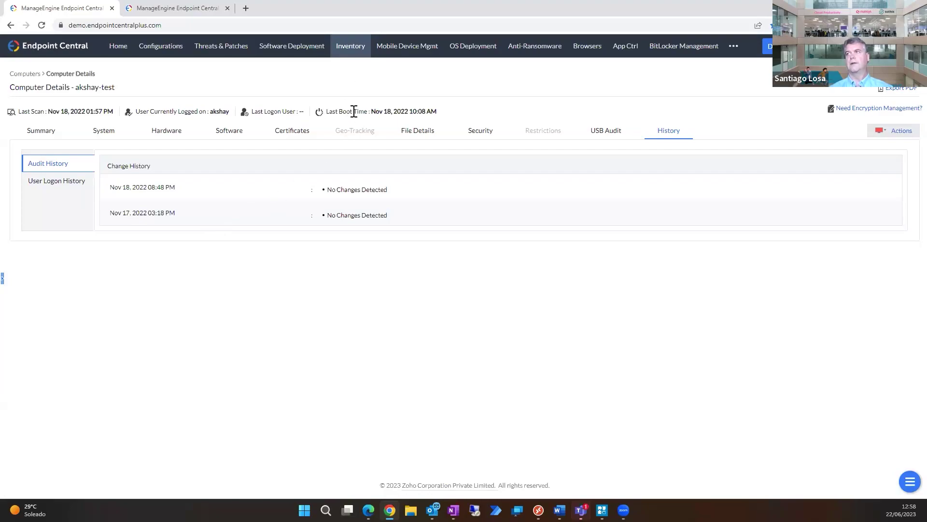
# - Review the bootable media list under OS Deployment and show the media types available for creation
pyautogui.click(474, 49)
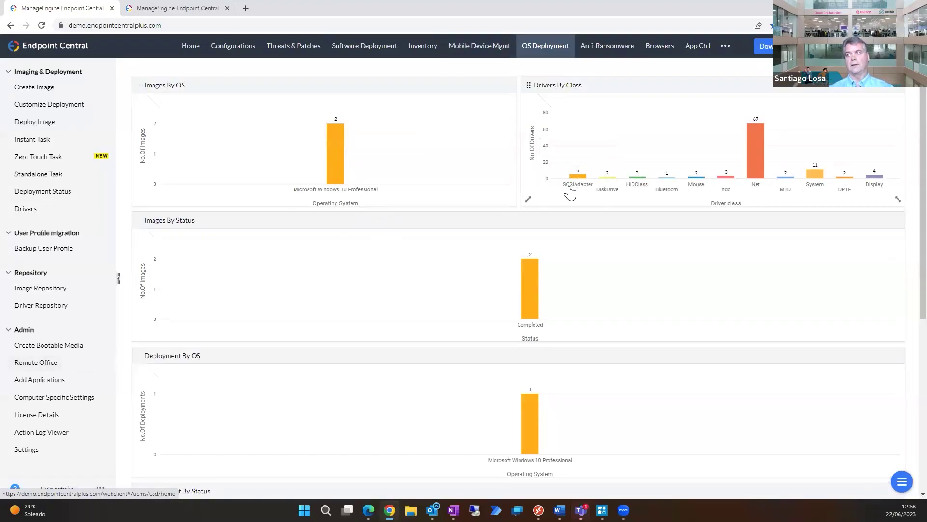
pyautogui.click(56, 350)
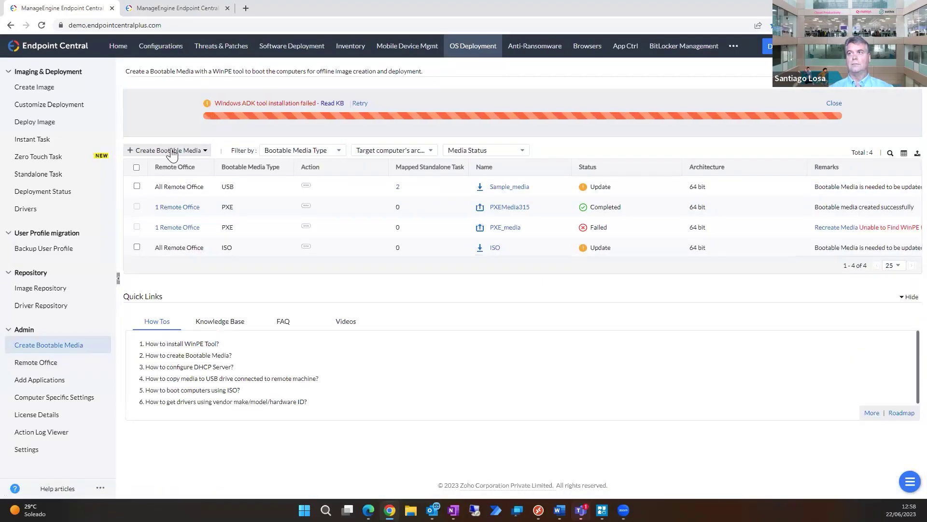
pyautogui.click(170, 149)
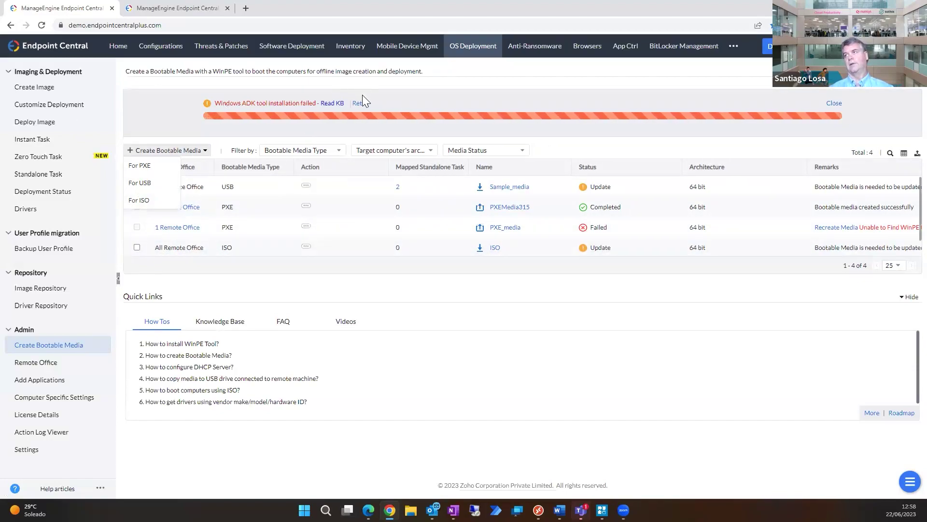
# - View the Anti-Ransomware incidents and the computers covered by browser security, then try to open App Ctrl
pyautogui.click(532, 51)
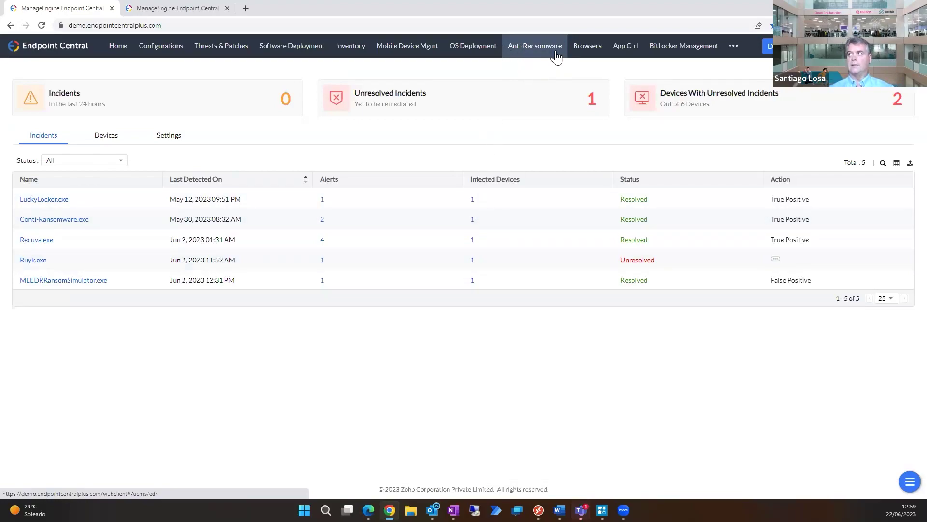
pyautogui.click(588, 48)
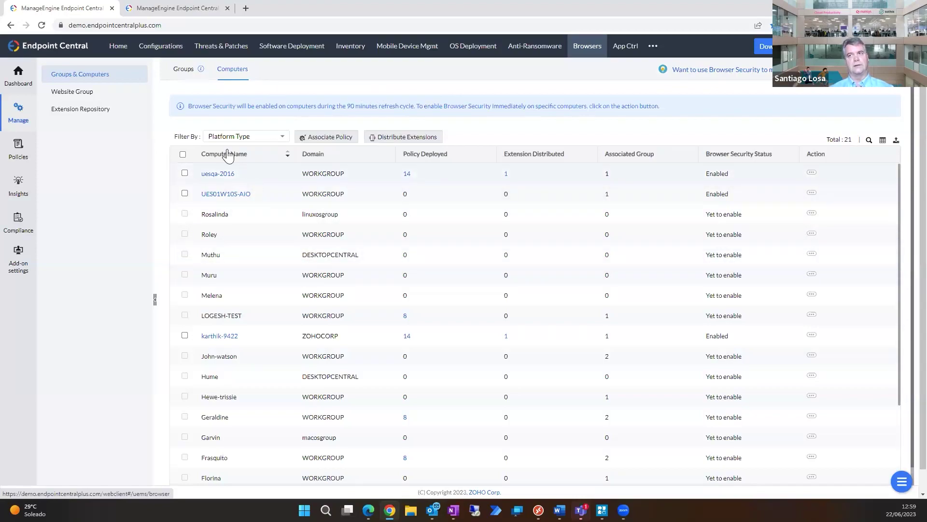
pyautogui.click(627, 50)
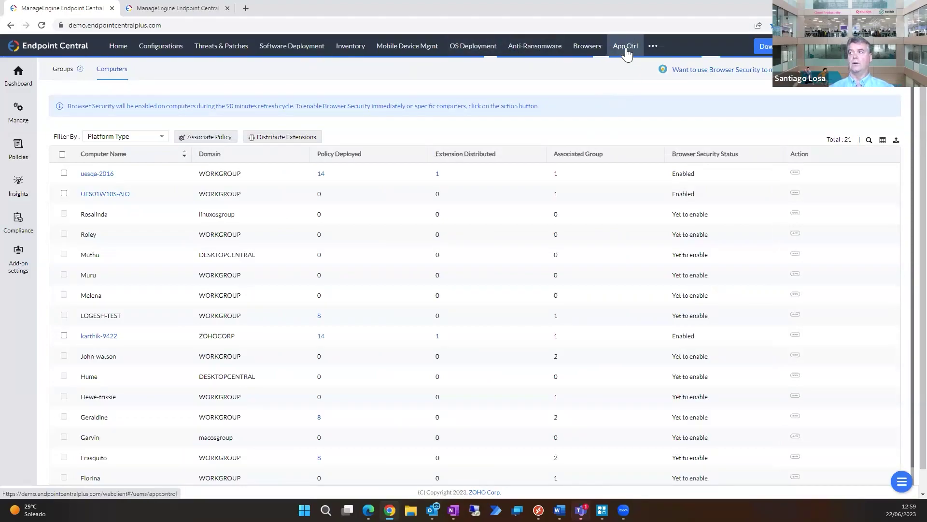
# - Look through the BitLocker dashboard and managed computers, checking the encryption details of uesqa-2016 before returning to the list
pyautogui.click(654, 48)
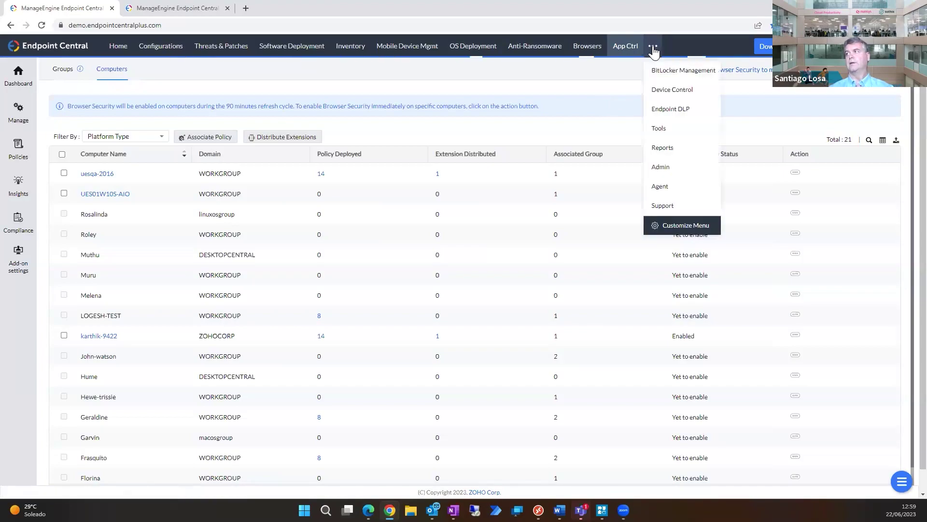
pyautogui.click(671, 73)
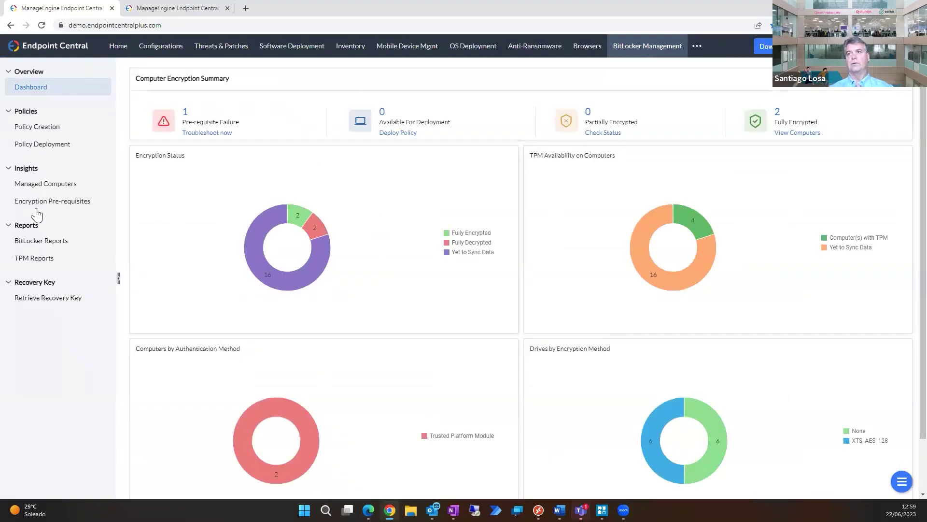
pyautogui.click(44, 186)
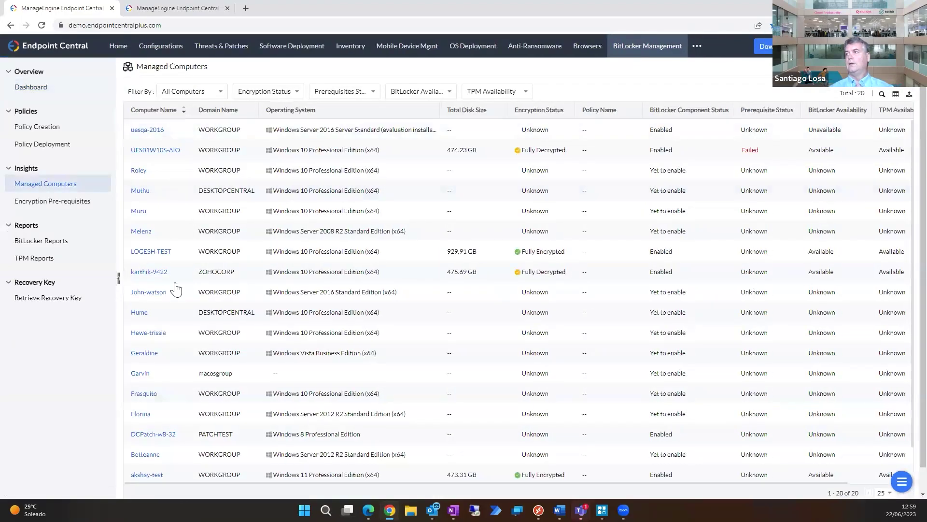
pyautogui.click(147, 130)
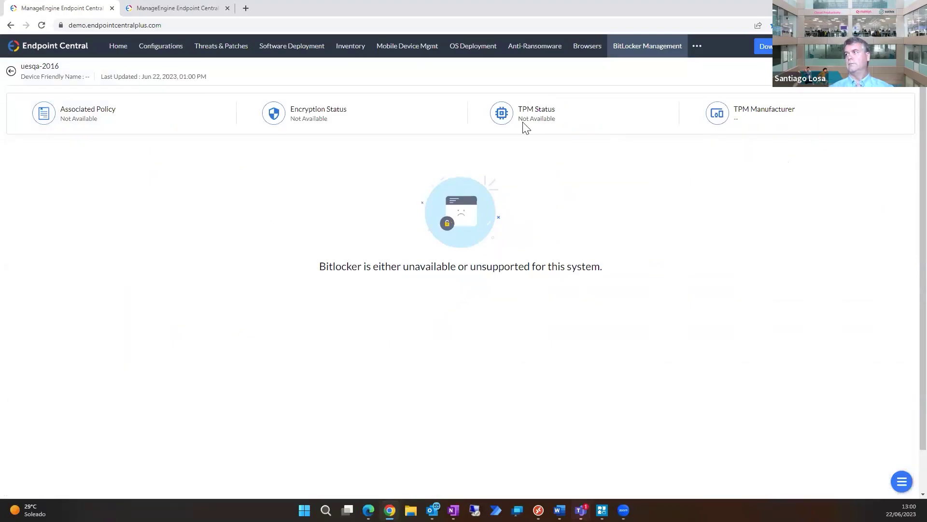
pyautogui.click(11, 72)
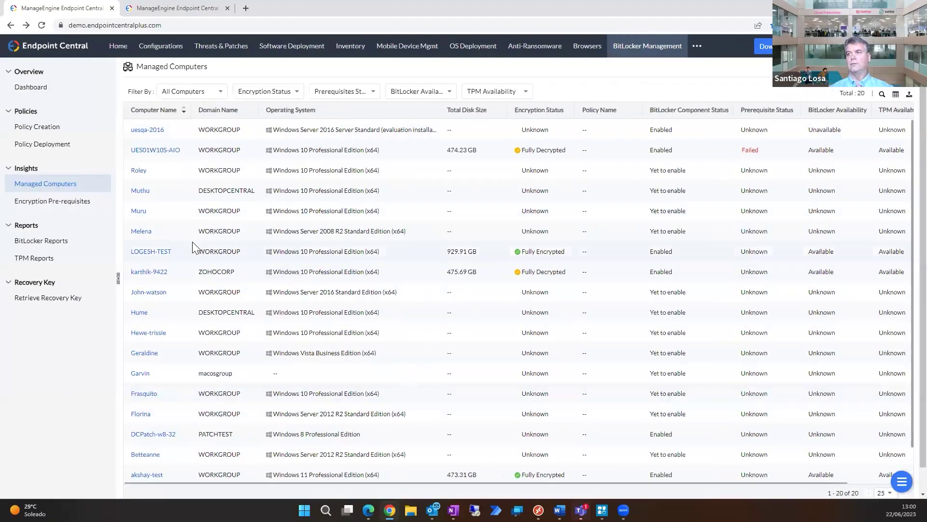
# - Open the BitLocker details of the fully encrypted 929.91 GB computer and highlight the D: drive's recovery key identifier
pyautogui.click(154, 252)
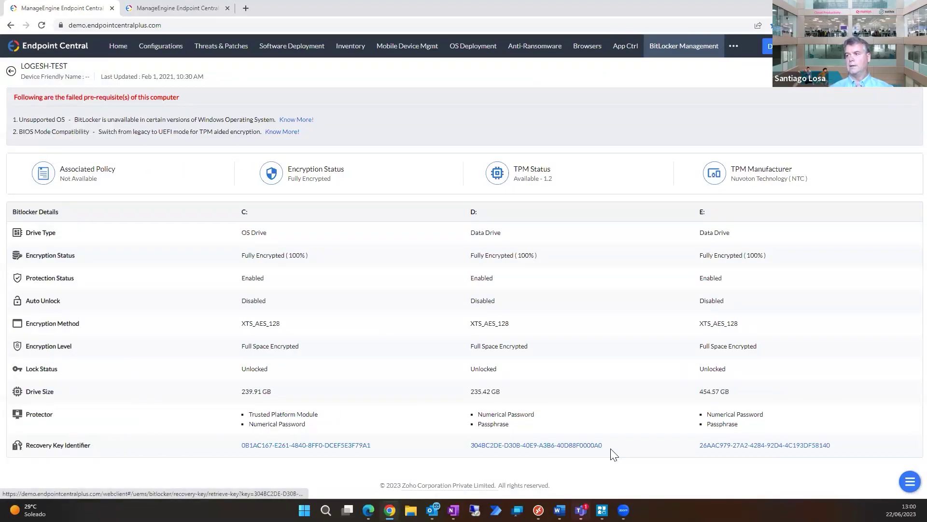
pyautogui.moveTo(610, 449); pyautogui.dragTo(462, 460)
pyautogui.click(410, 446)
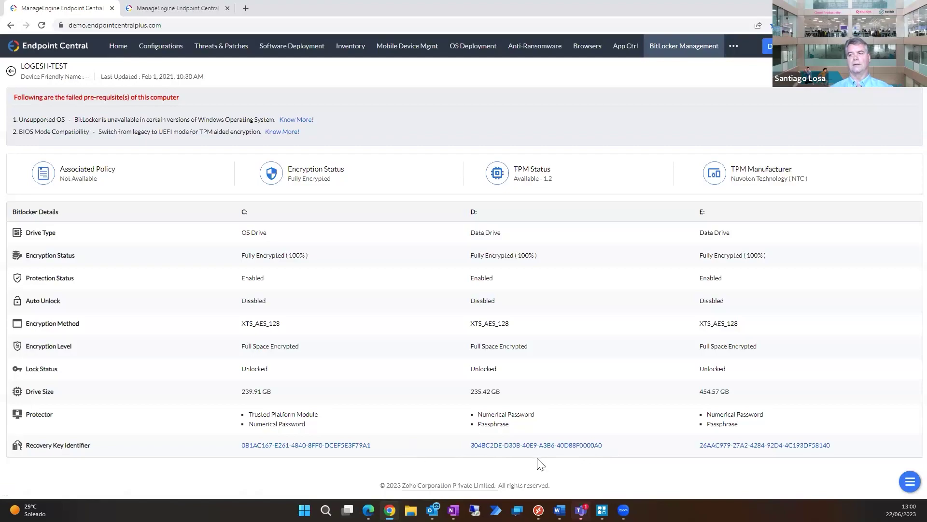
pyautogui.moveTo(630, 451); pyautogui.dragTo(463, 451)
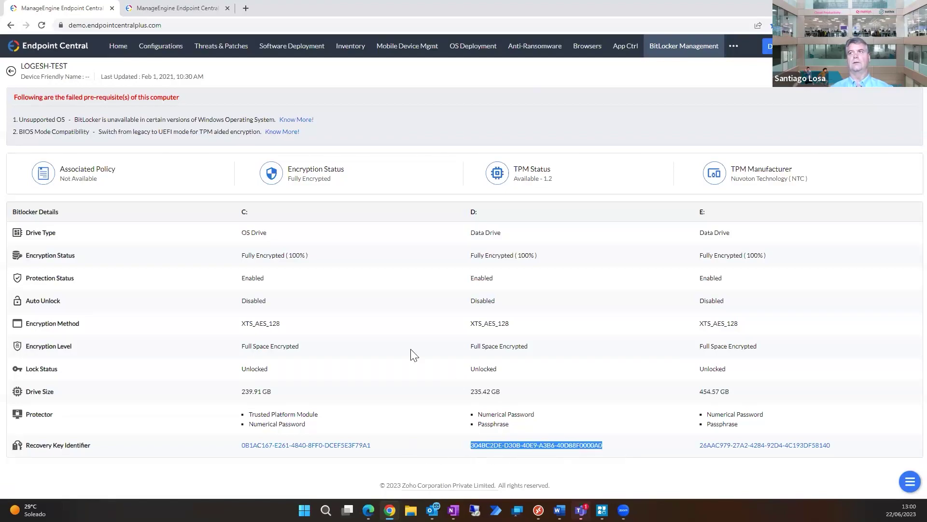
# - Open the Reports section and view the available inventory reports
pyautogui.click(732, 49)
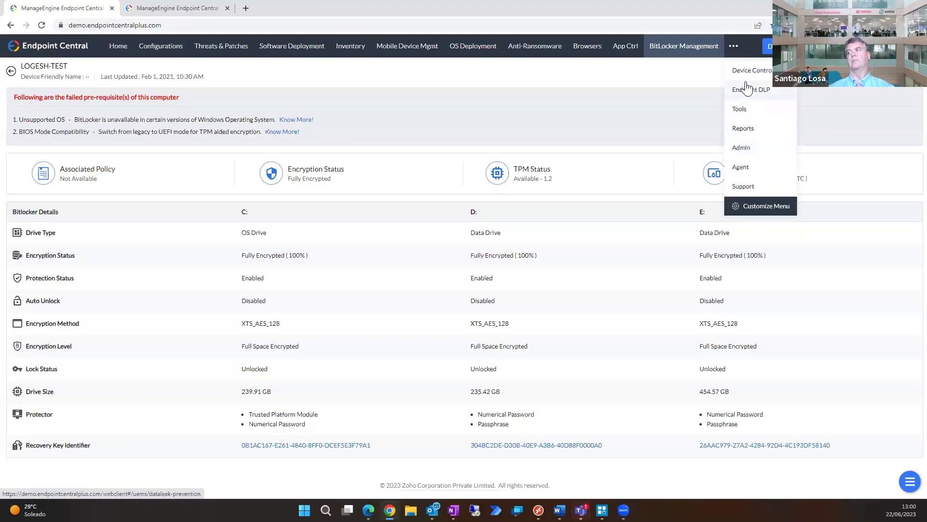
pyautogui.click(748, 130)
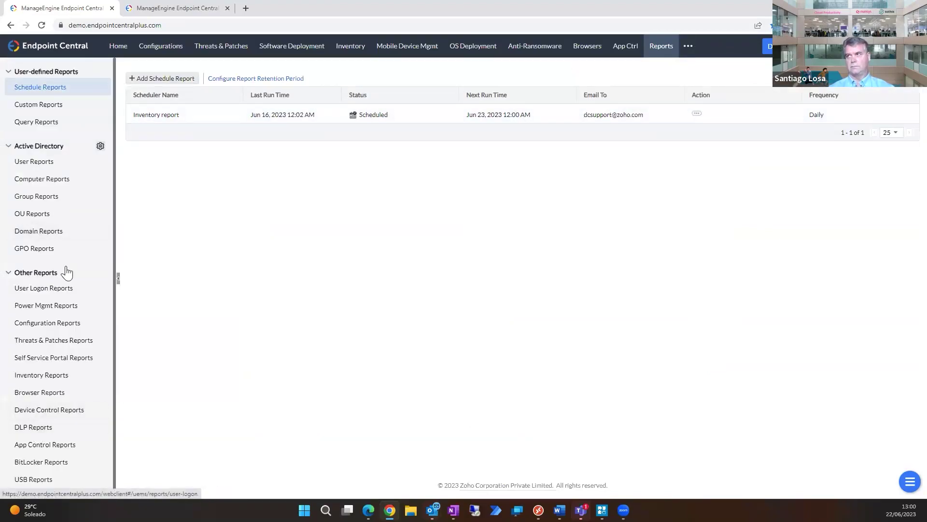
pyautogui.click(39, 381)
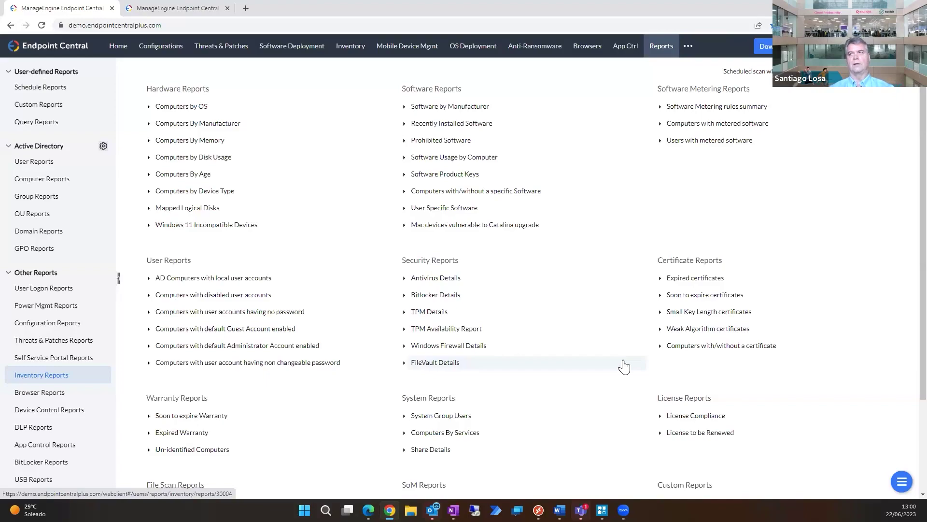
# - In the Spanish Endpoint Central console, start a remote control session with WPC-PC8Gb, giving "sdfsdf" as the connection reason
pyautogui.click(178, 10)
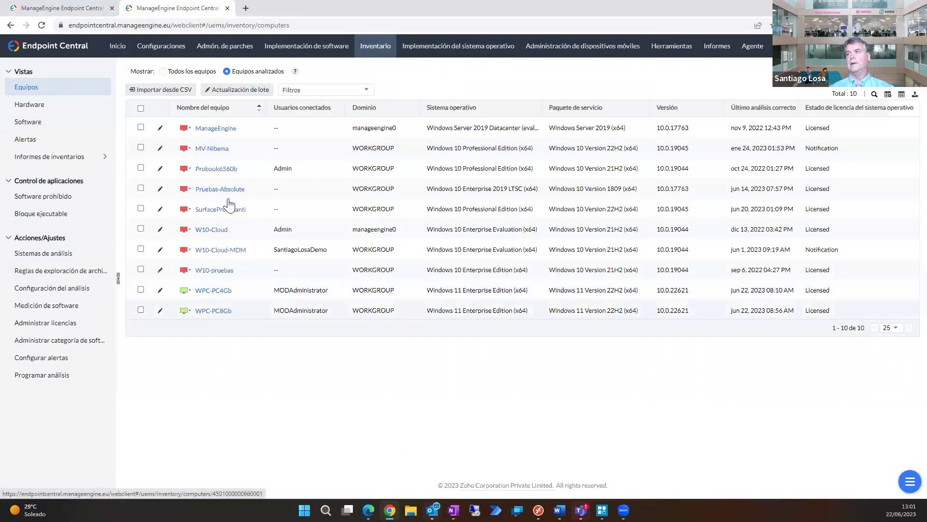
pyautogui.click(675, 50)
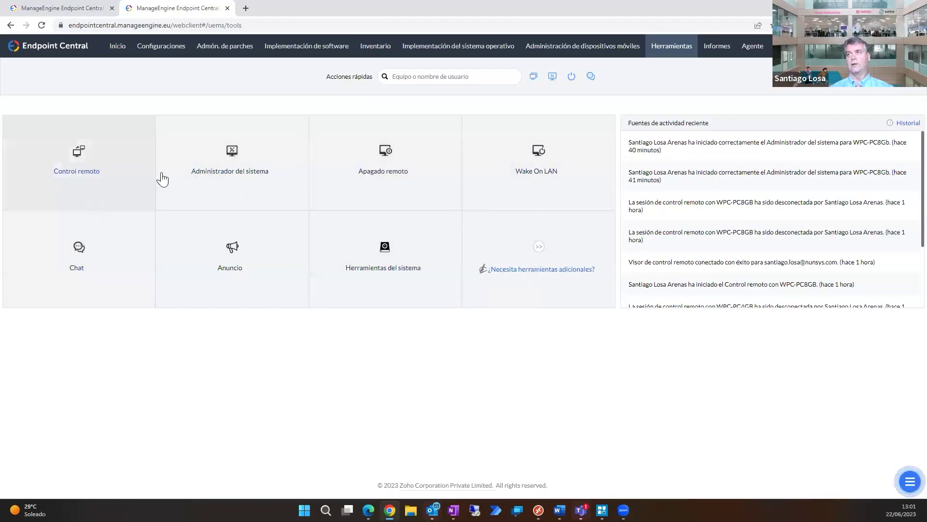
pyautogui.click(84, 165)
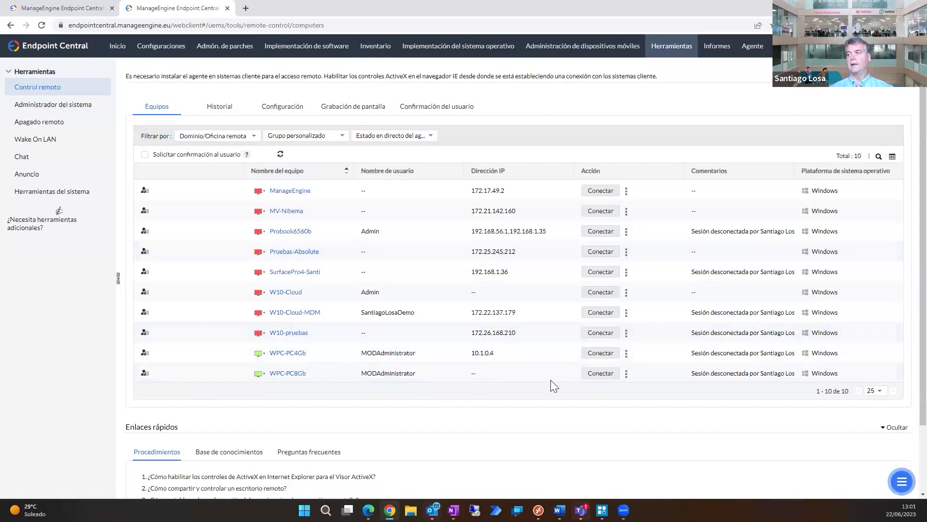
pyautogui.click(601, 373)
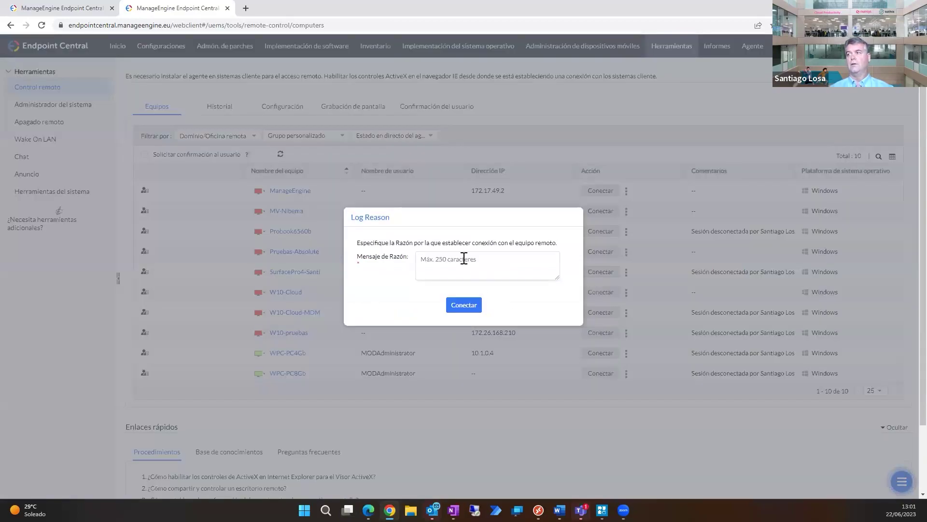
pyautogui.click(464, 259)
pyautogui.write('sdfsdf')
pyautogui.click(464, 305)
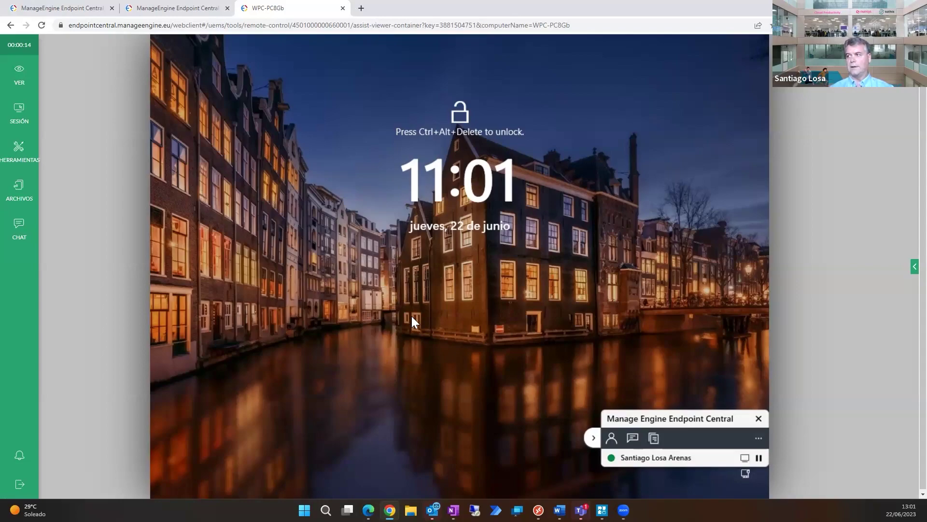
# - Bring up the remote computer's sign-in screen through the session options and unlock it with the MOD Administrator account password
pyautogui.click(19, 74)
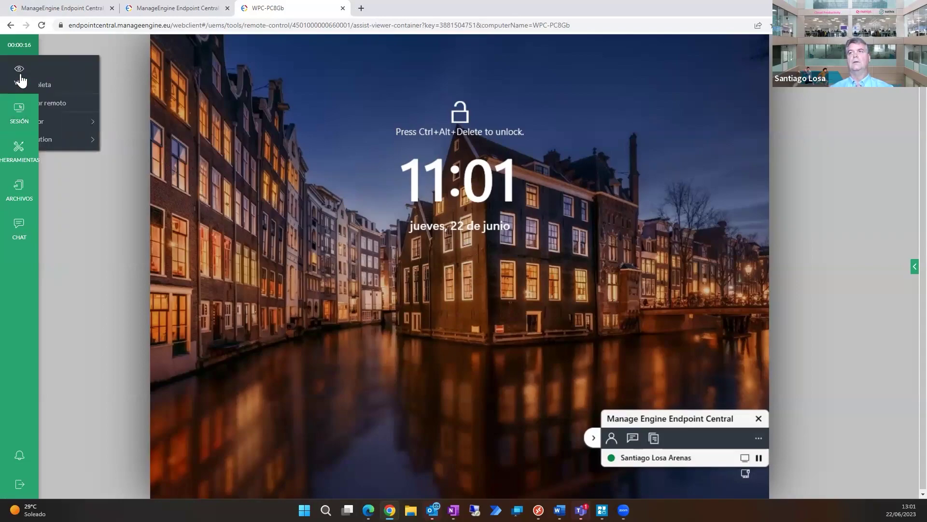
pyautogui.click(18, 111)
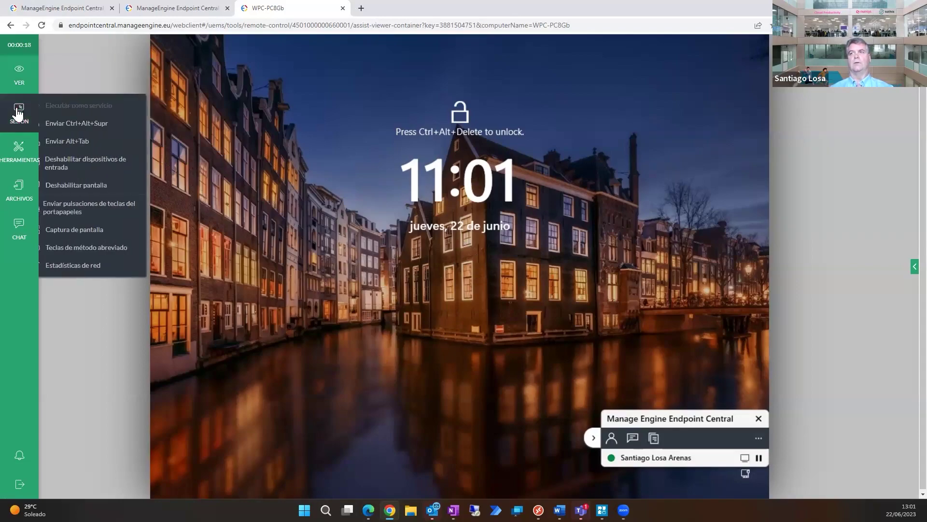
pyautogui.click(91, 125)
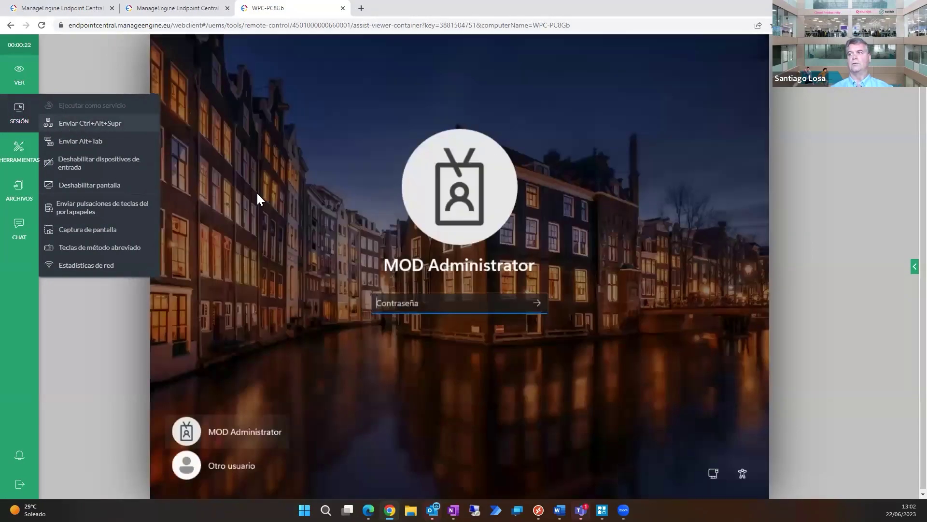
pyautogui.write('••')
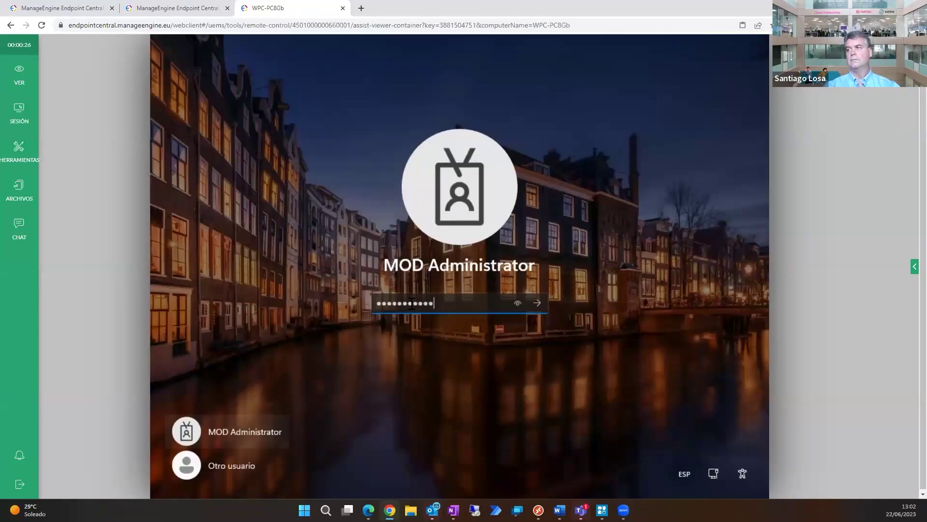
pyautogui.press('Return')
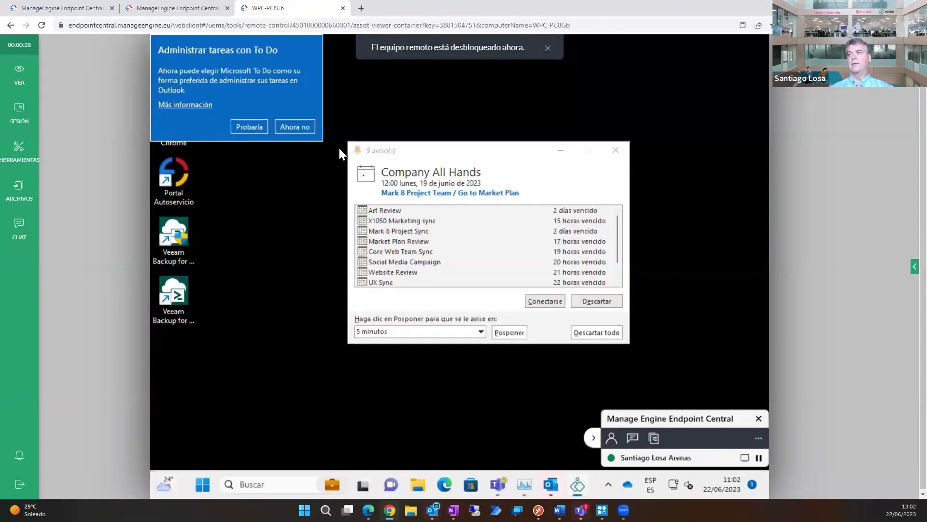
# - Decline the Microsoft To Do suggestion, close the Outlook reminders and collapse the remote session widget on the remote desktop
pyautogui.click(296, 127)
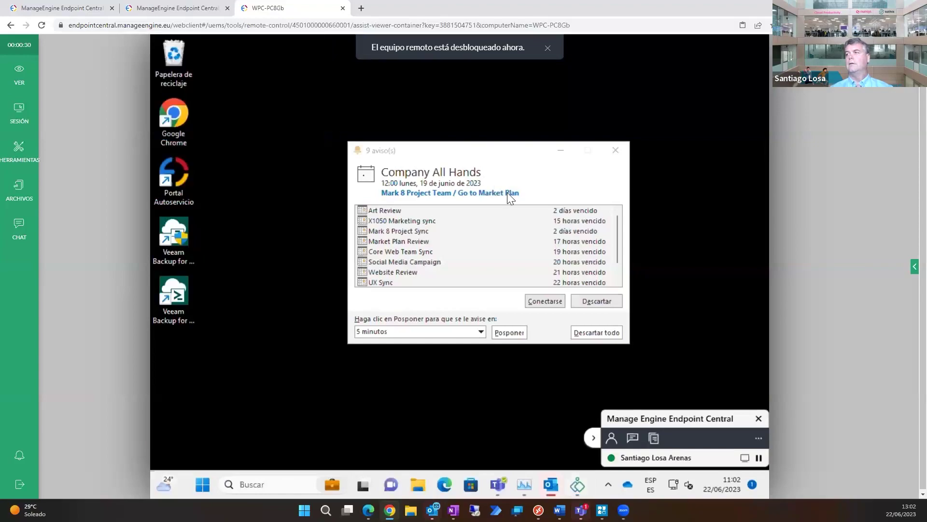
pyautogui.click(615, 154)
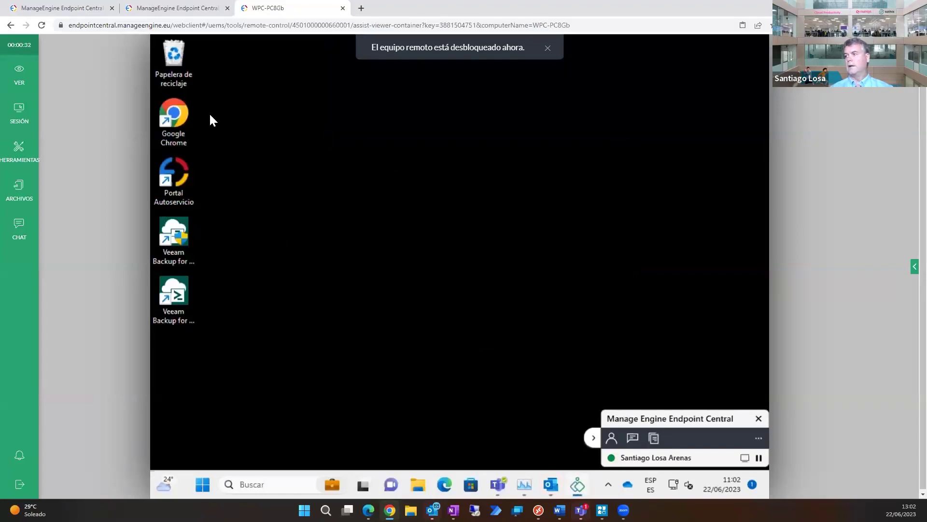
pyautogui.click(592, 436)
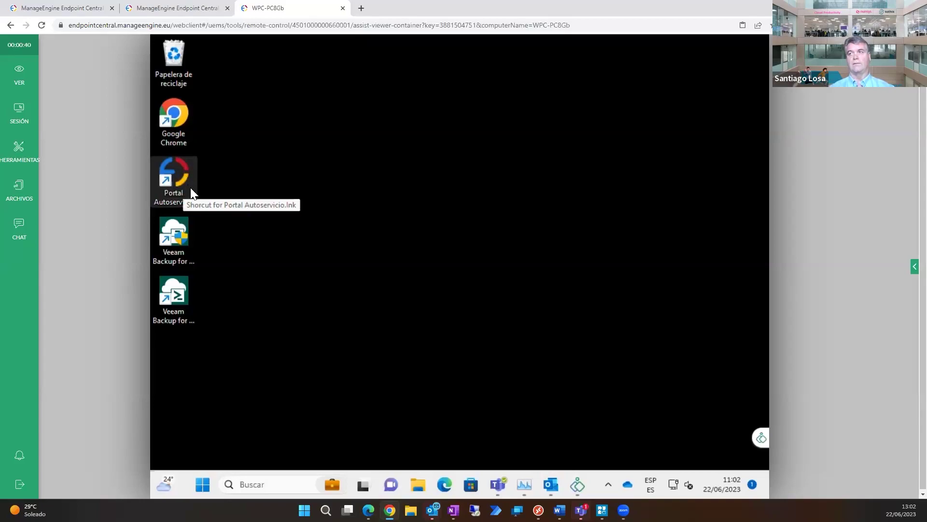
# - Launch the Self Service Portal from the Endpoint Central agent's options on the remote computer
pyautogui.click(187, 166)
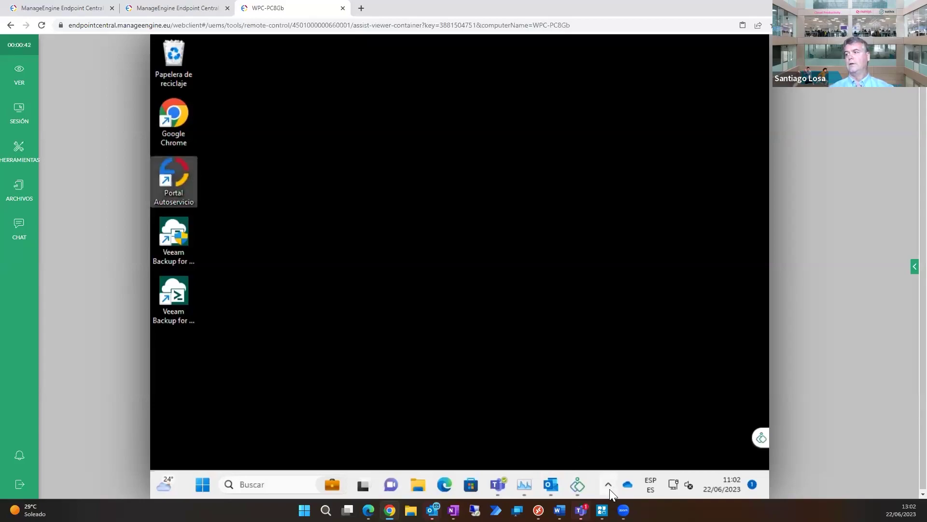
pyautogui.click(609, 489)
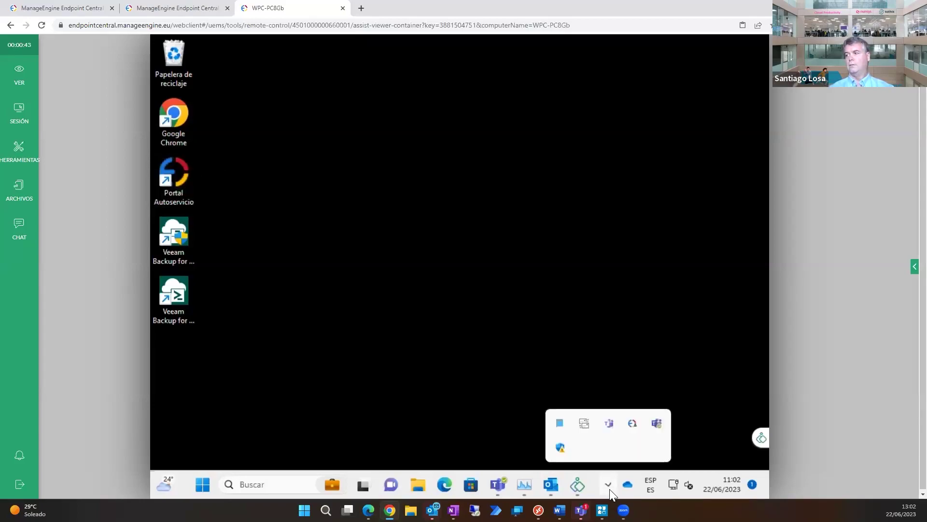
pyautogui.rightClick(634, 426)
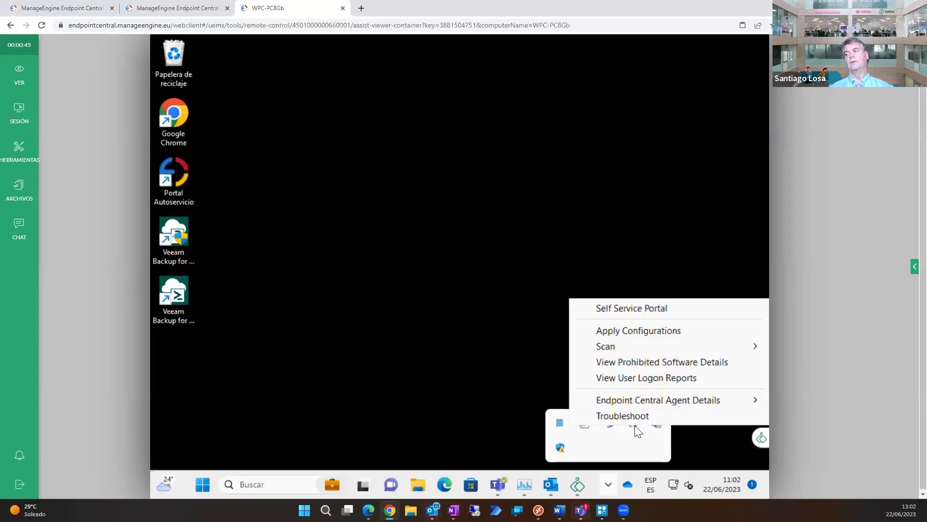
pyautogui.click(636, 312)
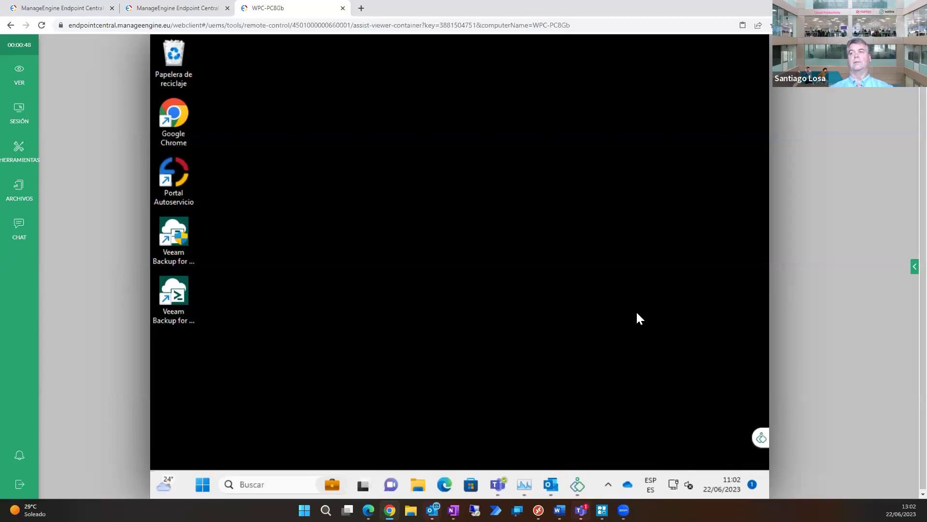